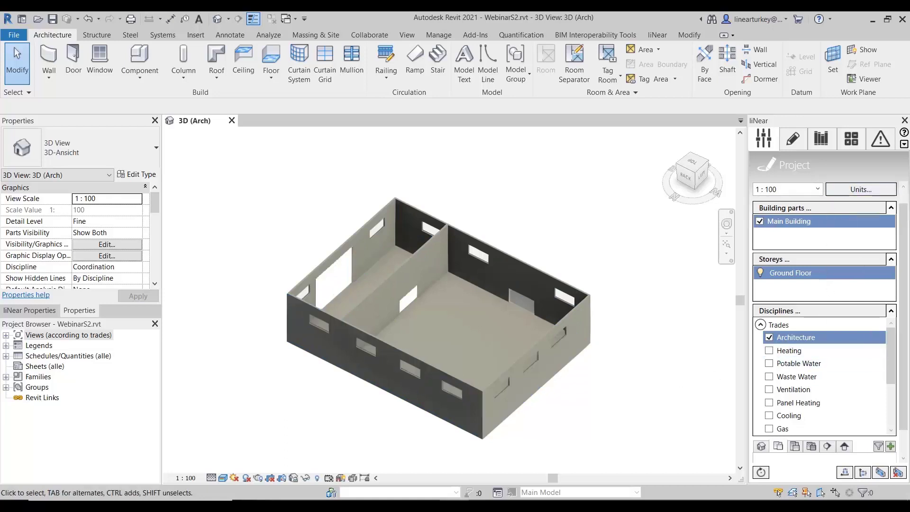
- Create a Ground Floor floor plan view of the Main Building for the Ventilation discipline, with the Standard template and no LoG specification
mouse_move(904, 240)
mouse_down()
mouse_move(904, 211)
mouse_move(897, 286)
mouse_move(900, 232)
mouse_up()
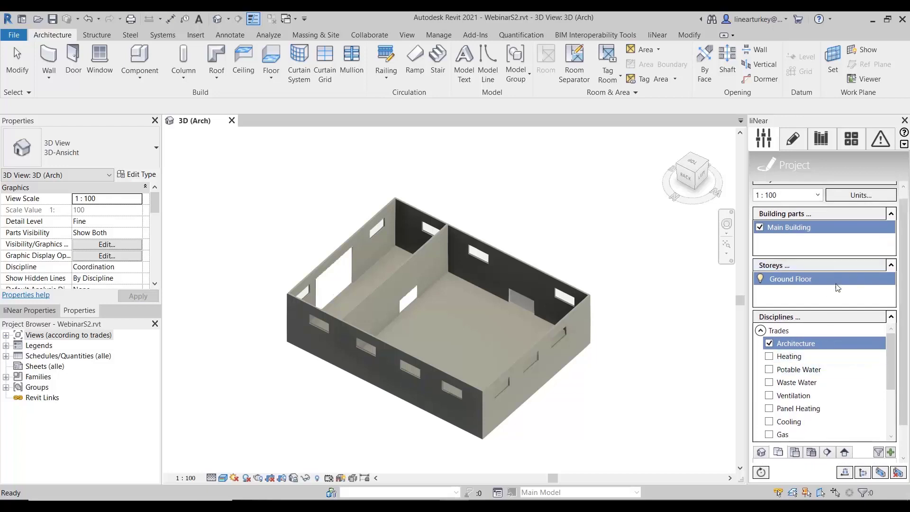
scroll(844, 417, down, 1)
click(844, 417)
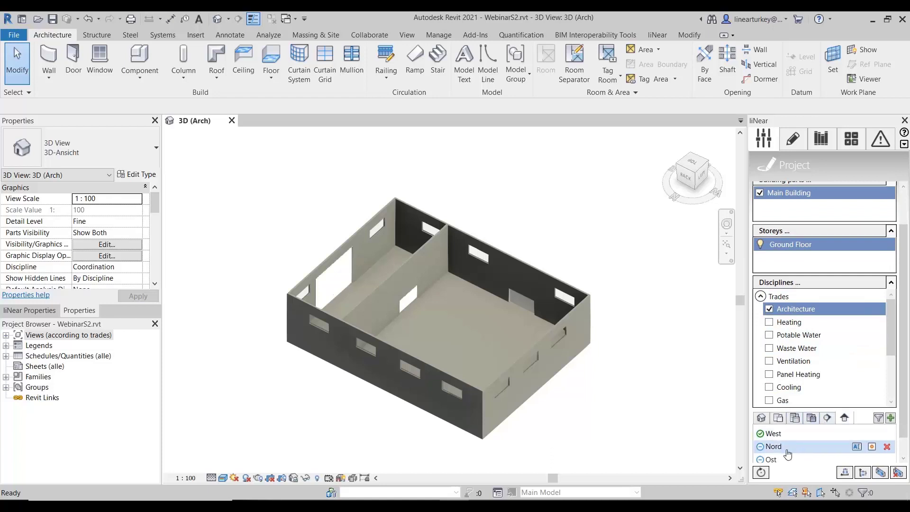
click(778, 418)
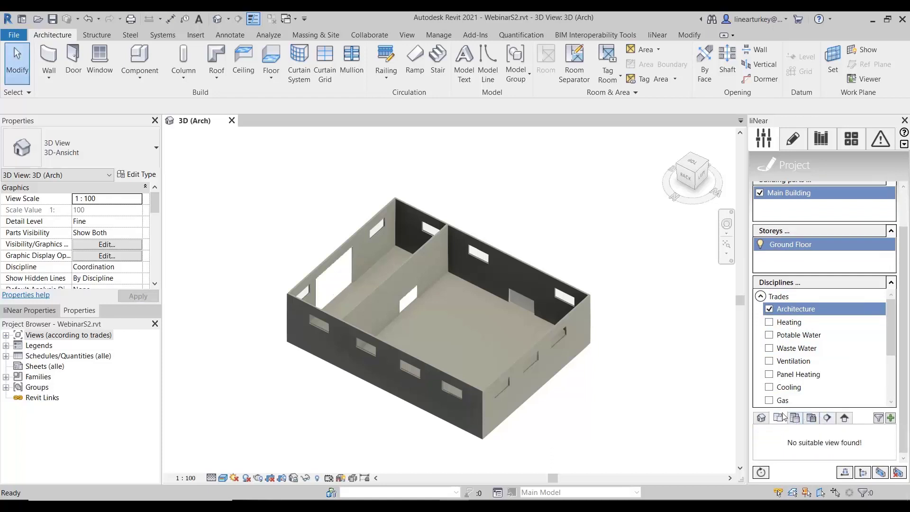
scroll(779, 421, up, 1)
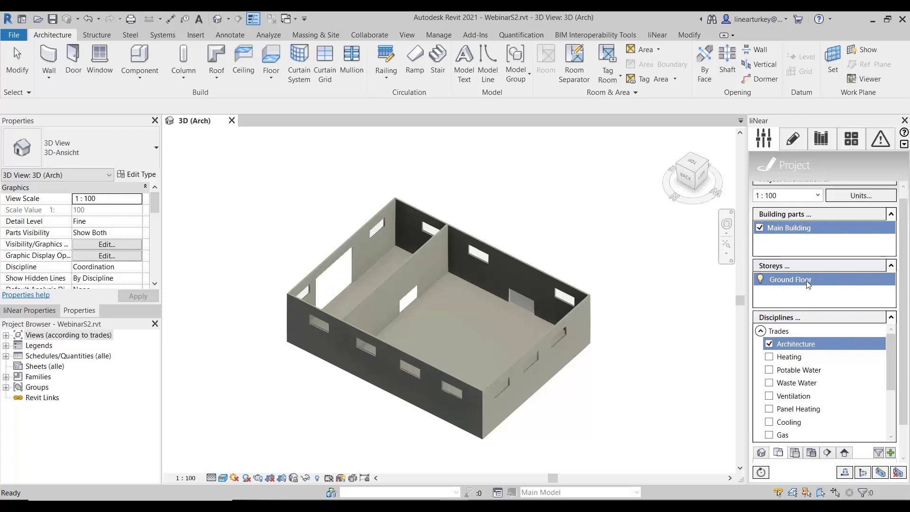
click(829, 400)
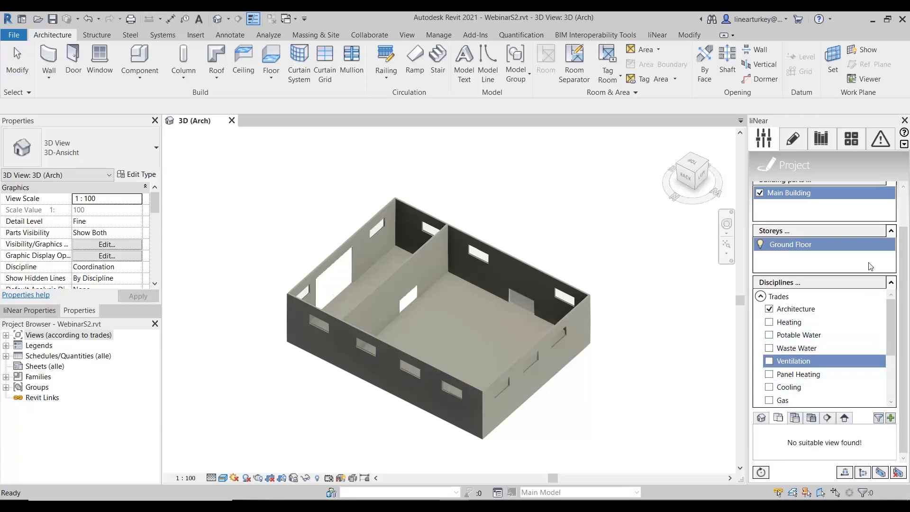
click(891, 418)
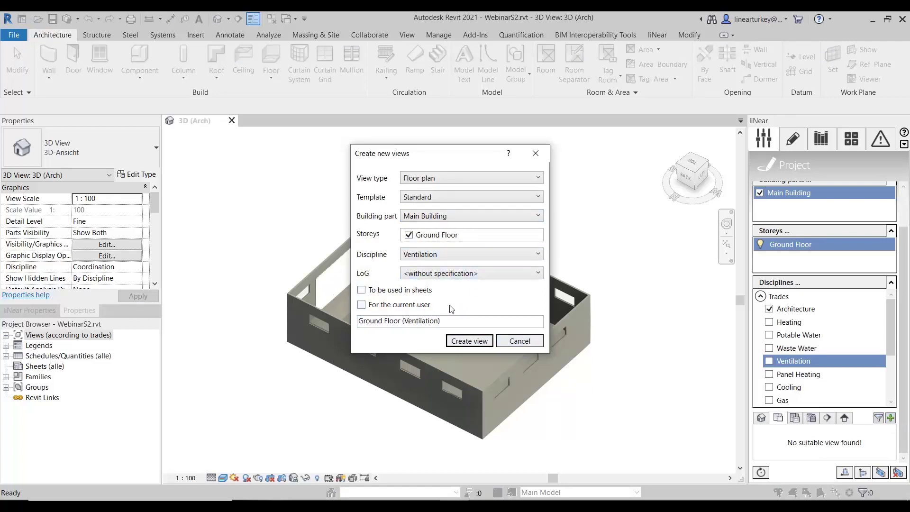
click(436, 254)
click(435, 254)
click(481, 274)
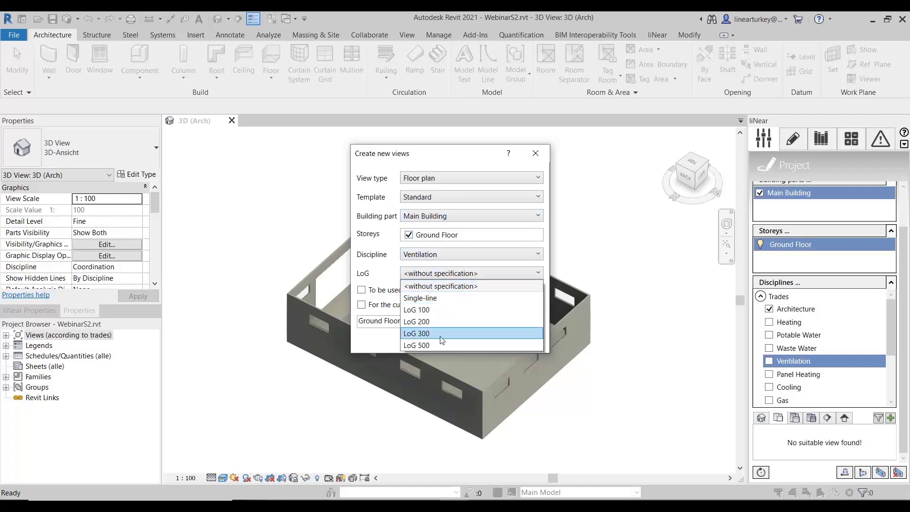
click(381, 268)
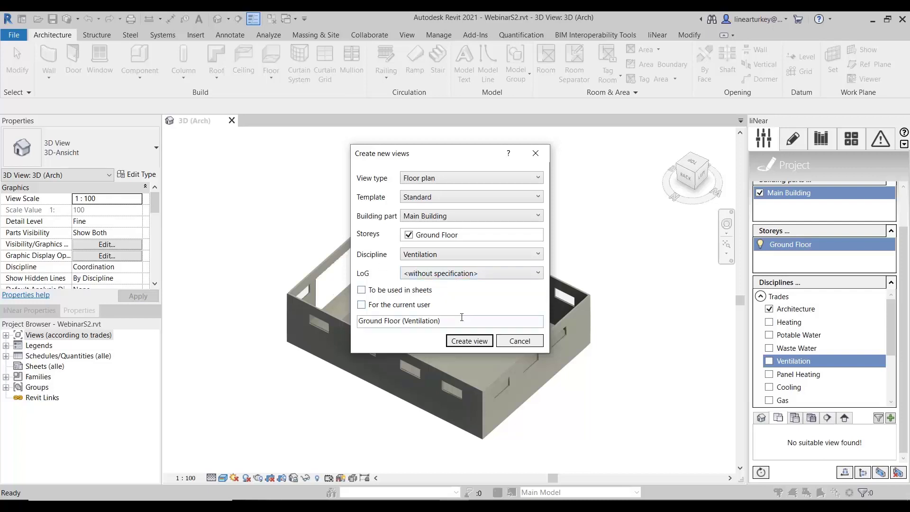
click(473, 341)
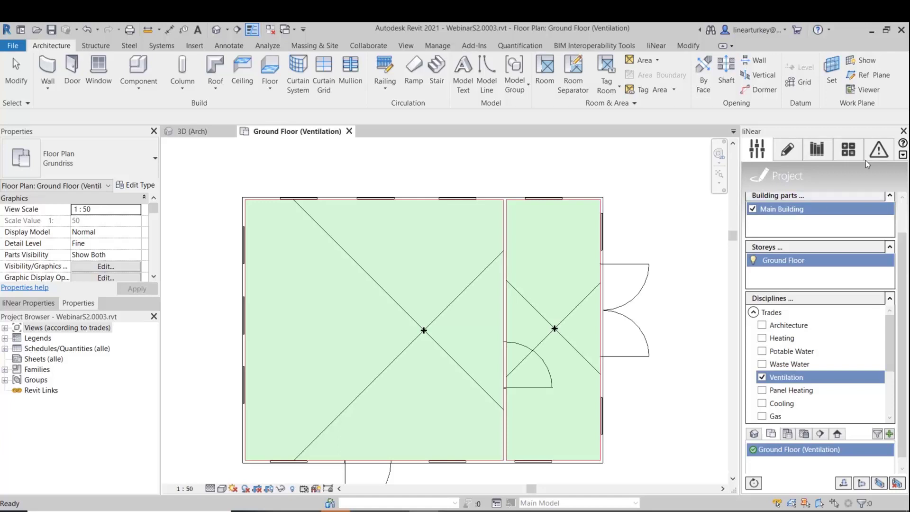
- Set the construction offset for ventilation components to 4800 mm above the current storey
click(821, 152)
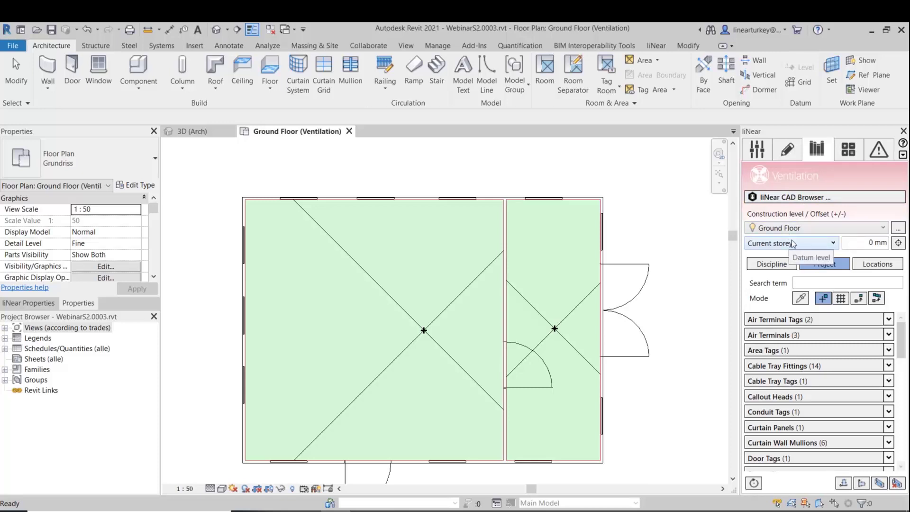
click(866, 241)
text(48)
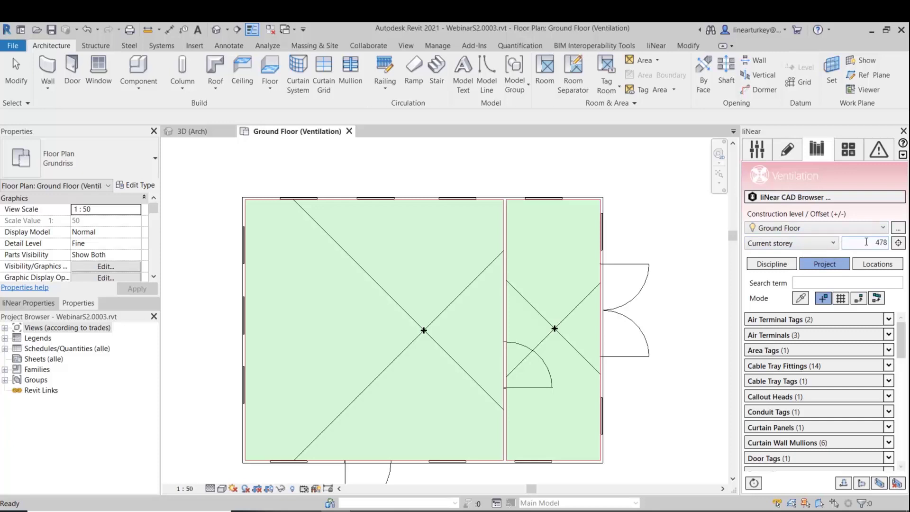
text(00)
- Switch to liNear CAD Browser and open the DT Dralldurchlass among the ceiling air grilles in the Wildeboer 02/2020 air outlets catalogue
click(395, 511)
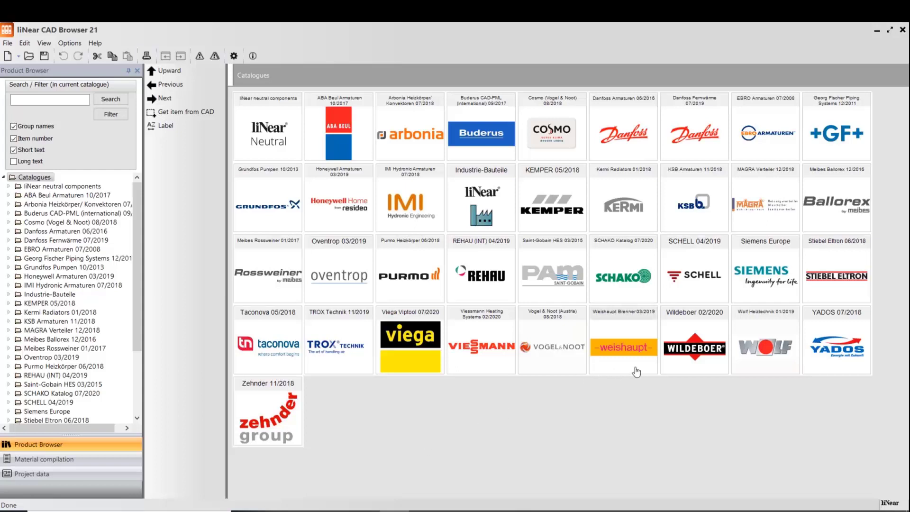
click(684, 347)
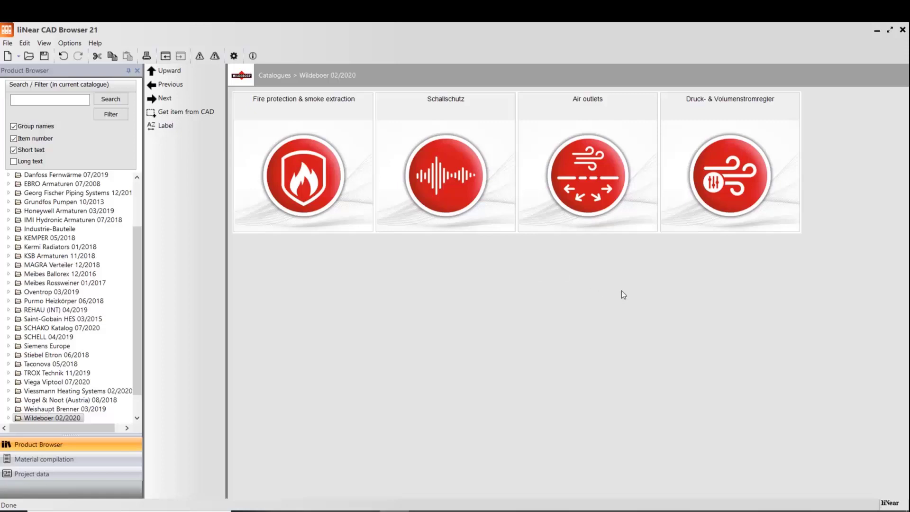
click(620, 159)
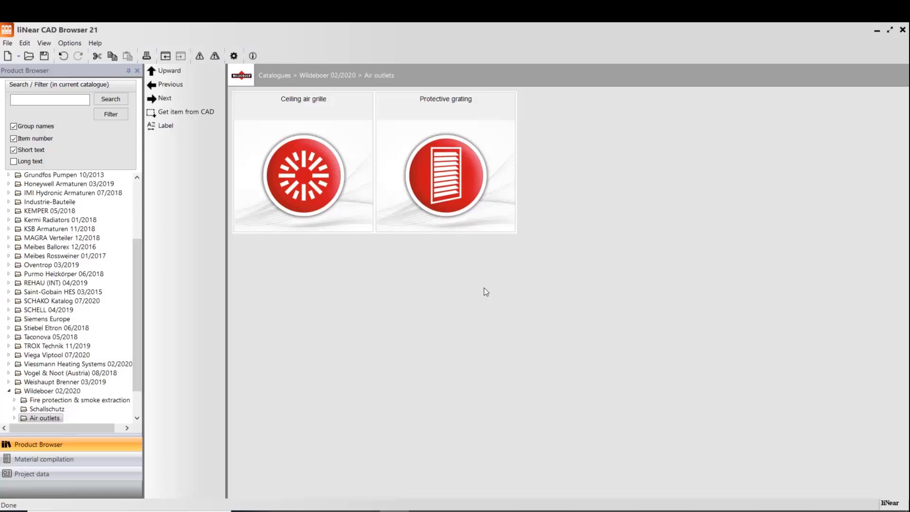
click(328, 189)
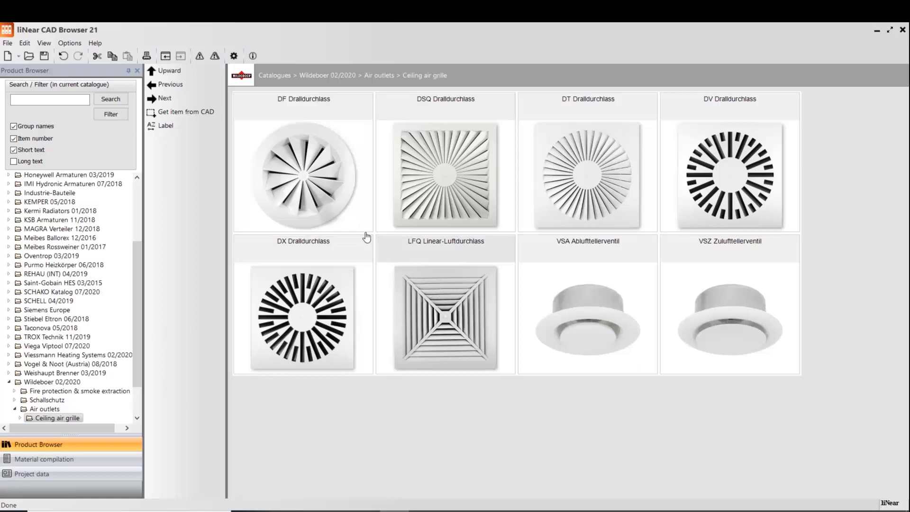
click(563, 199)
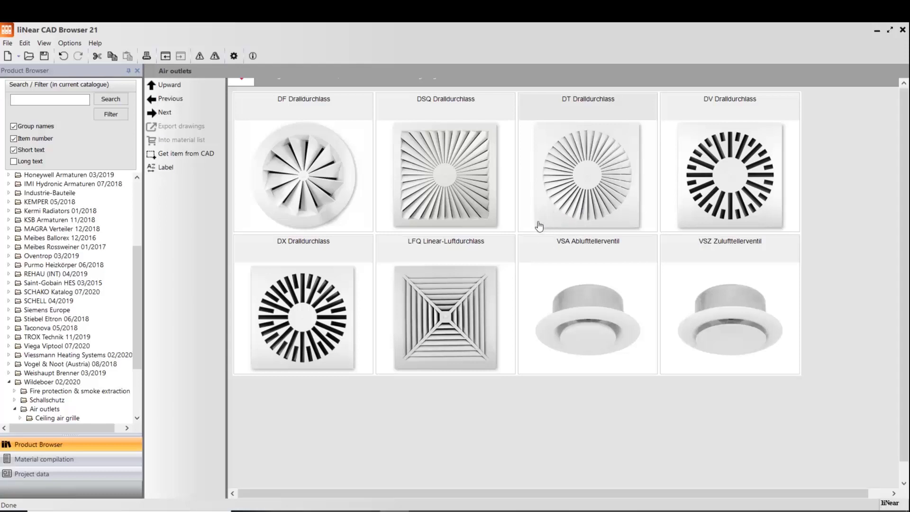
click(578, 132)
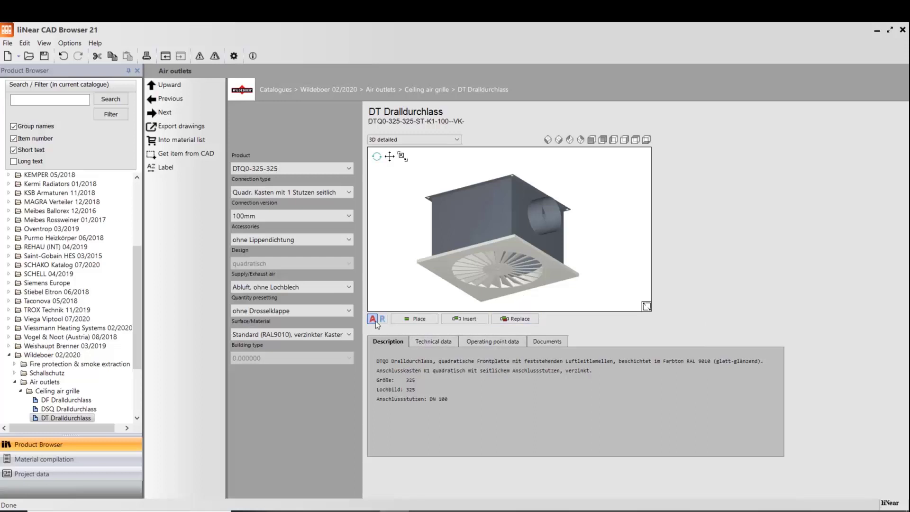
- Compare the 3D simplified and 3D detailed previews of the DT Dralldurchlass
click(439, 140)
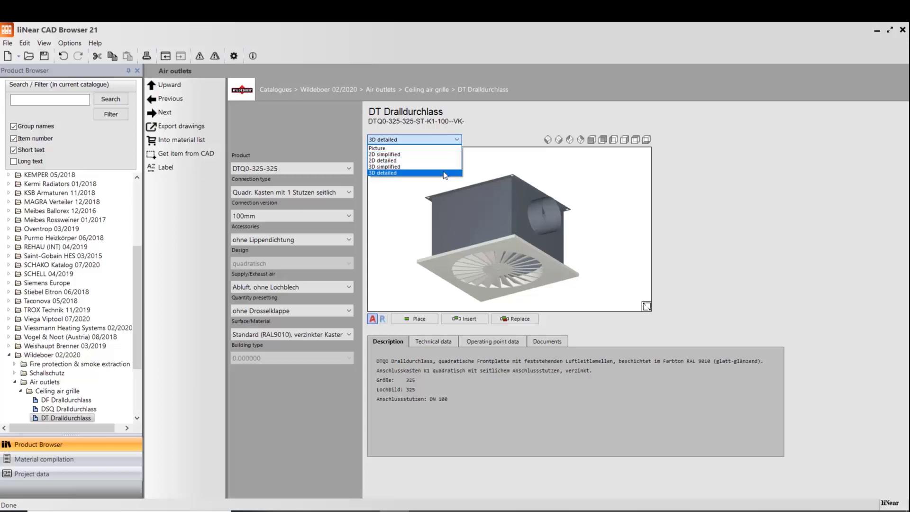
click(442, 166)
click(446, 140)
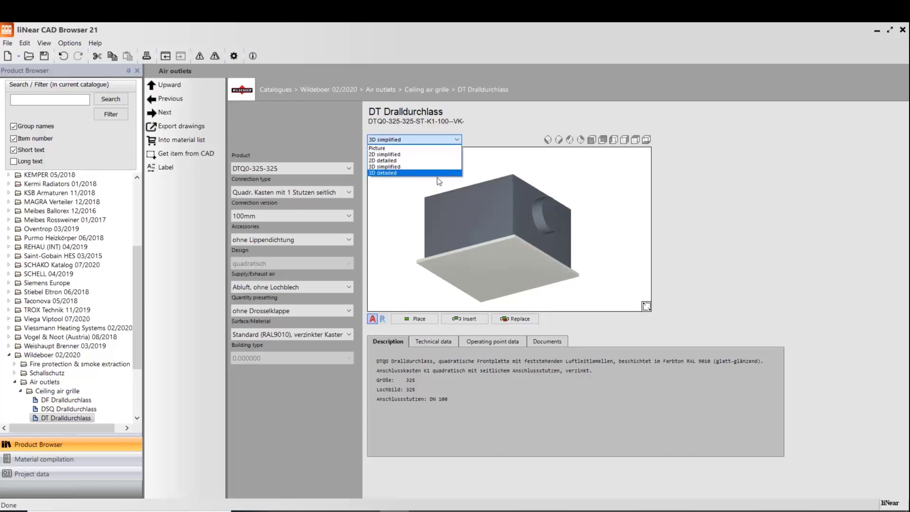
click(437, 173)
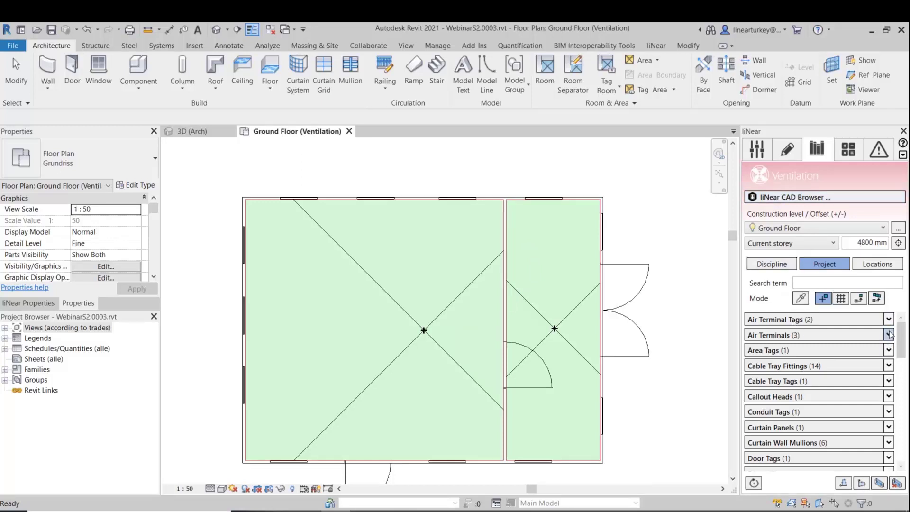
- Back in Revit, list the ventilation discipline's air outlet components and load the air outlet with lateral connection
click(771, 264)
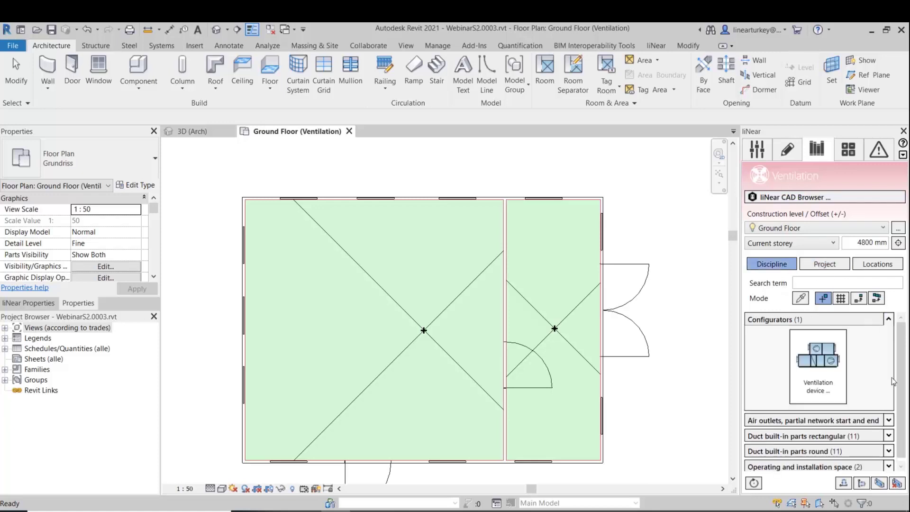
click(888, 421)
scroll(861, 348, down, 3)
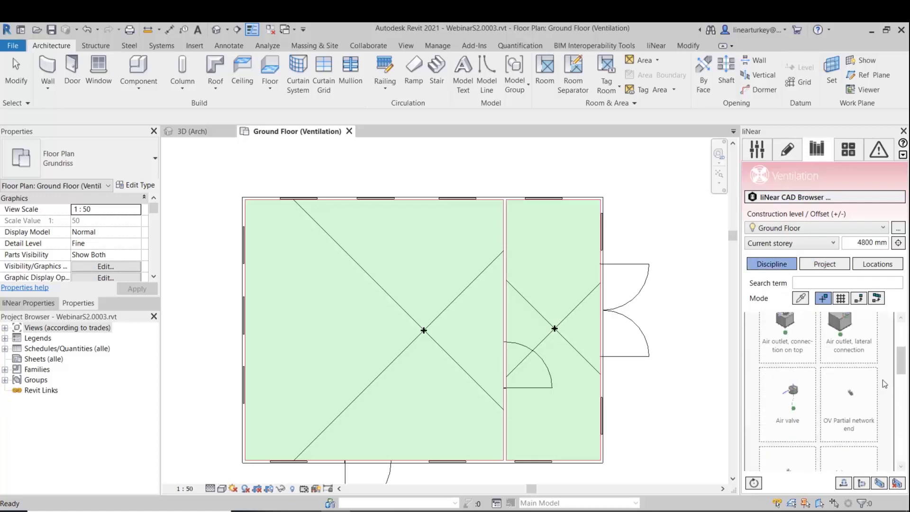
scroll(861, 348, up, 1)
click(844, 358)
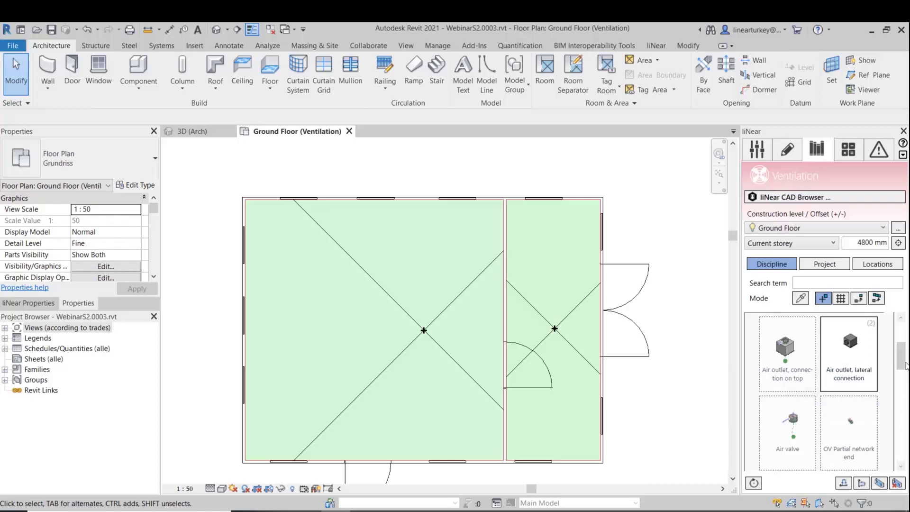
click(865, 347)
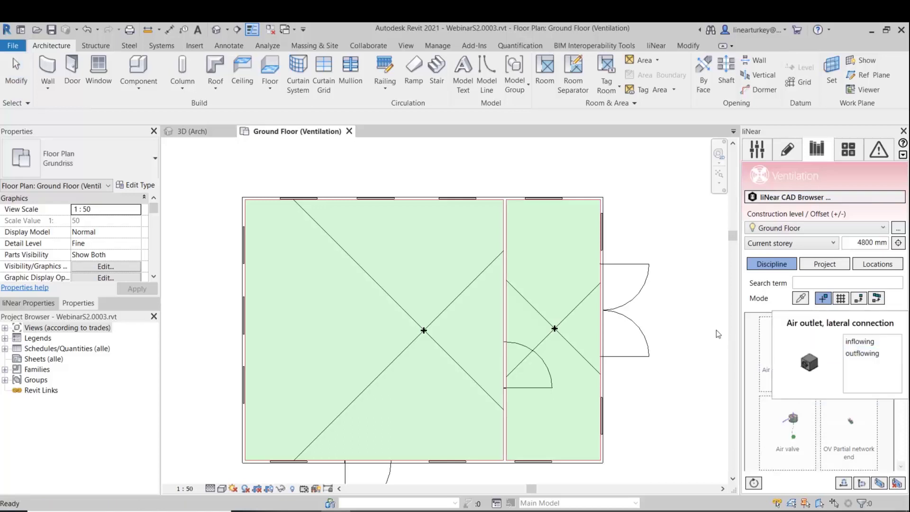
click(877, 344)
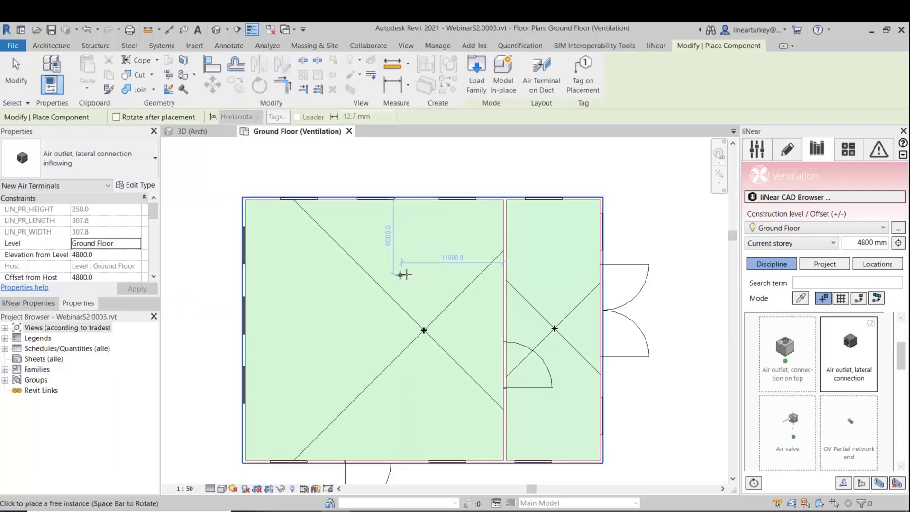
scroll(412, 265, up, 4)
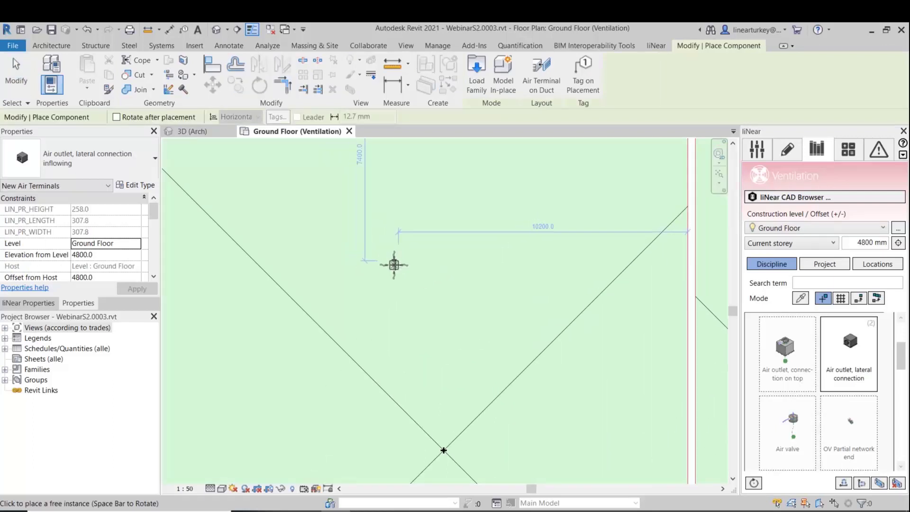
scroll(417, 265, down, 2)
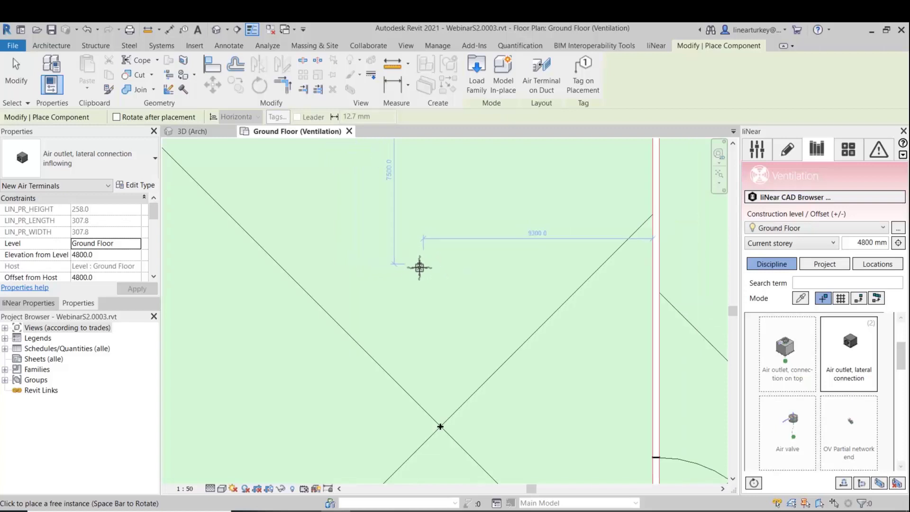
key(Escape)
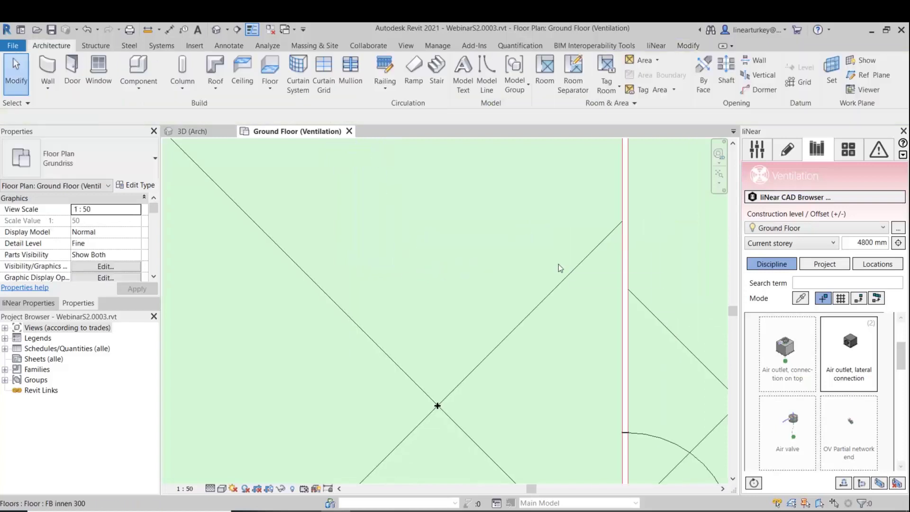
scroll(553, 267, down, 1)
scroll(553, 267, down, 2)
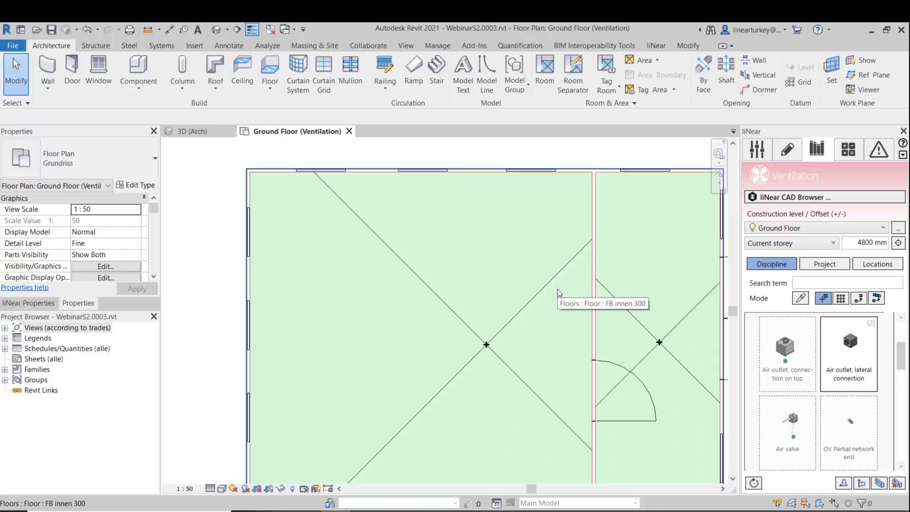
scroll(557, 290, down, 1)
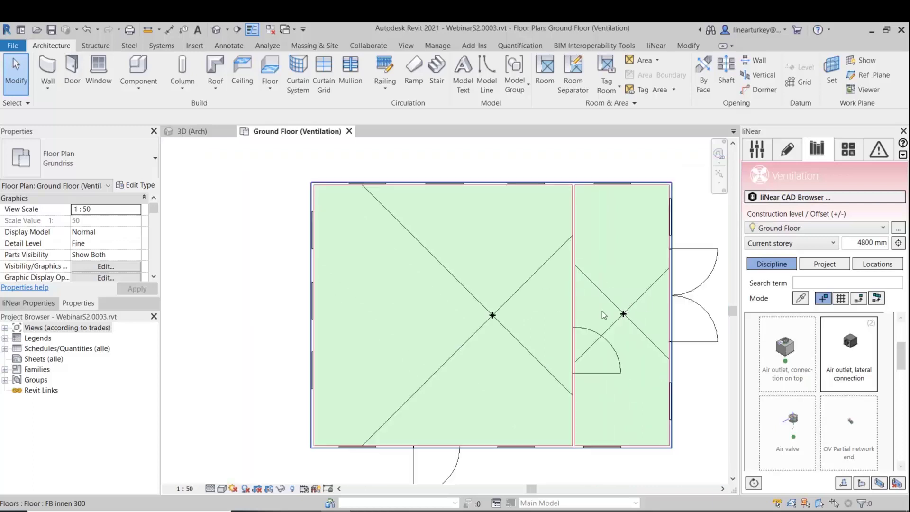
- Start placing the outflowing air outlet with lateral connection on a grid and define the grid rectangle over the whole large room
click(840, 300)
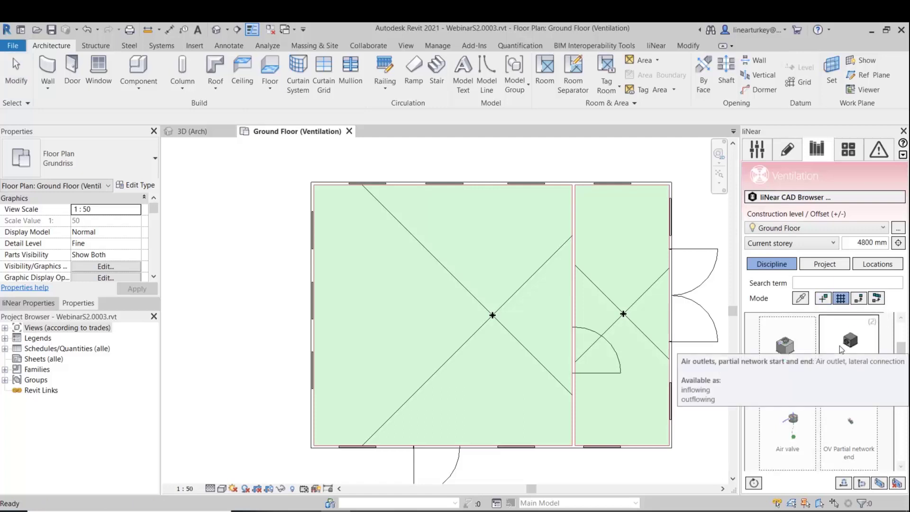
click(839, 345)
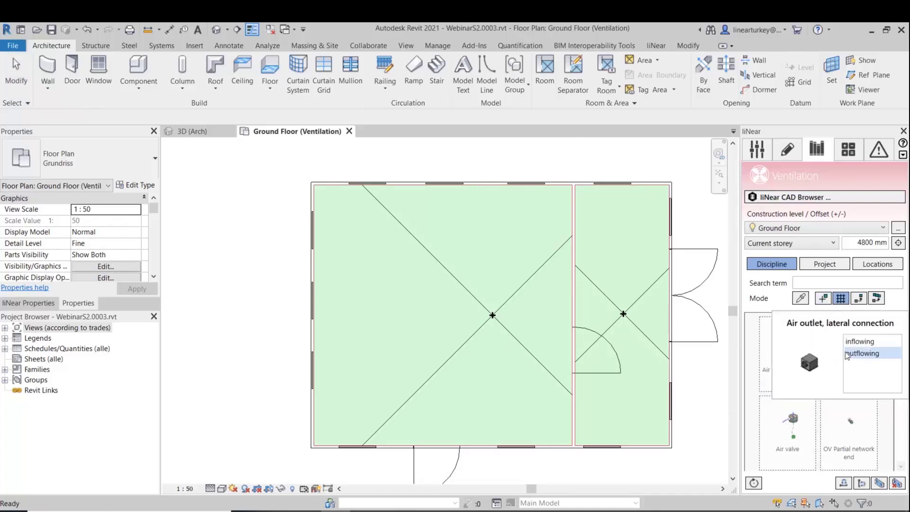
click(851, 355)
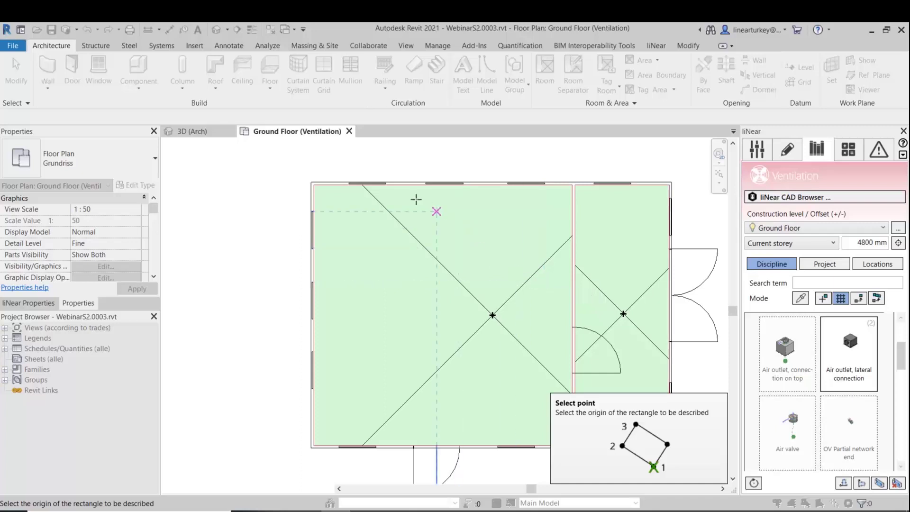
scroll(323, 196, up, 2)
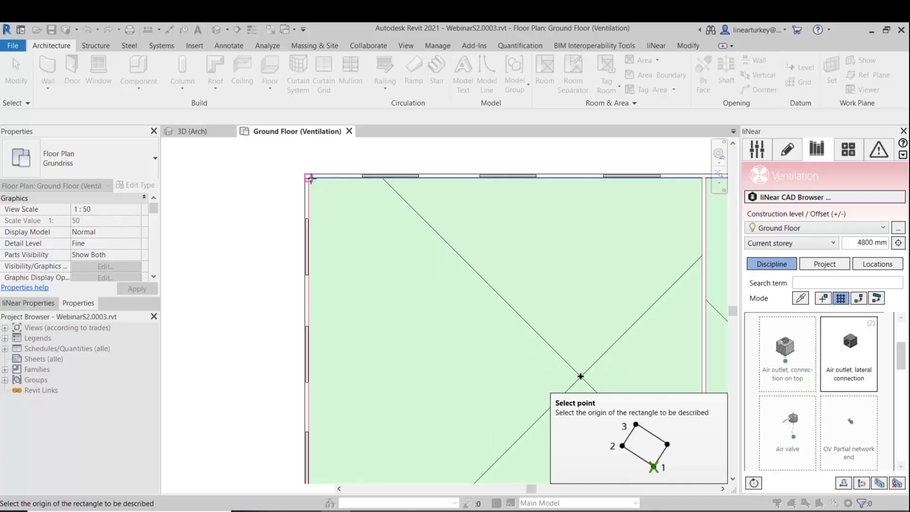
click(305, 176)
middle_drag(597, 220, 485, 230)
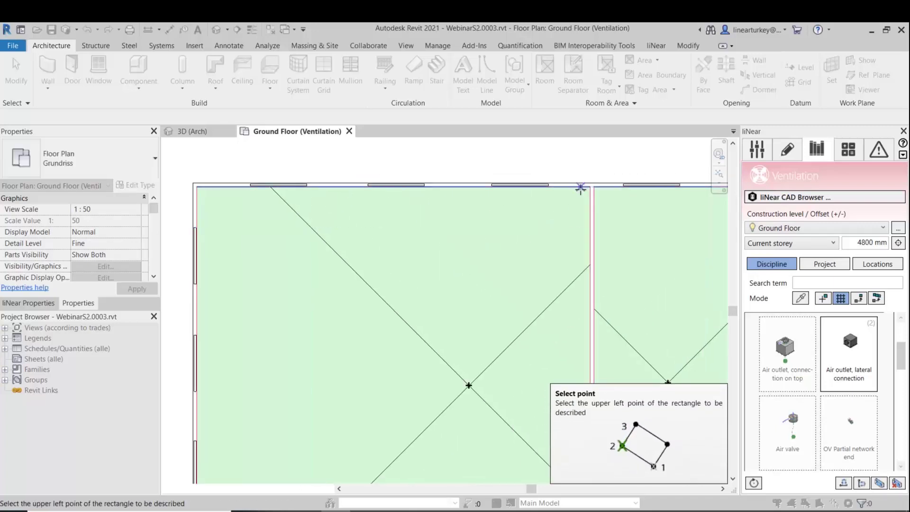
click(590, 188)
middle_drag(576, 410, 560, 175)
click(575, 349)
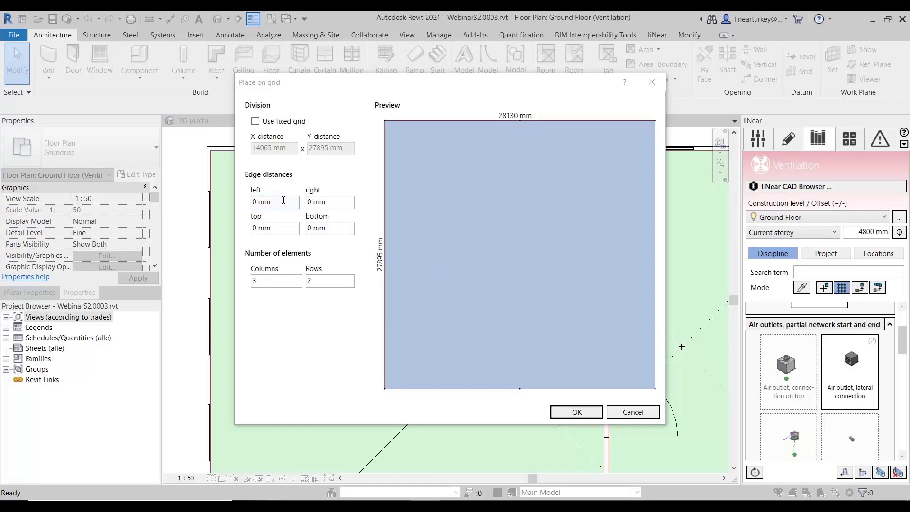
- Set the outlet grid to 6 columns and 2 rows, with edge distances of 5000 mm right and 12000 mm top
double_click(259, 280)
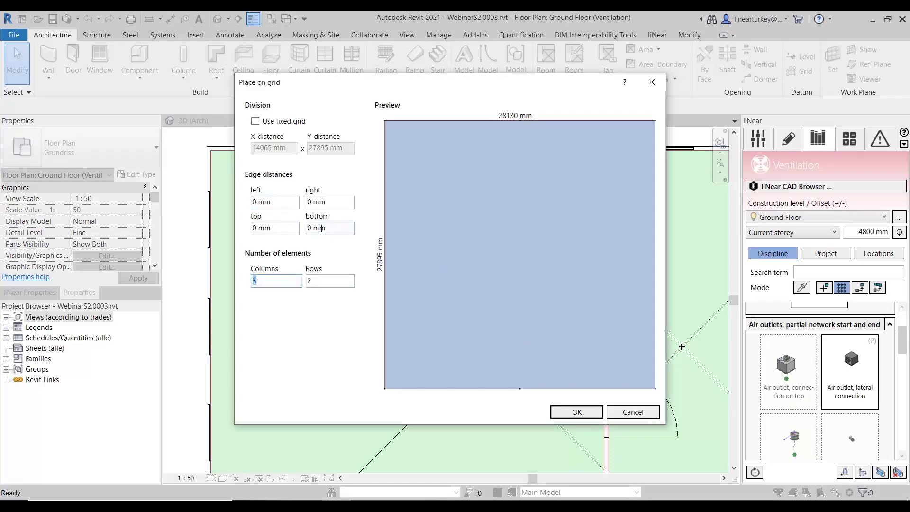
double_click(331, 283)
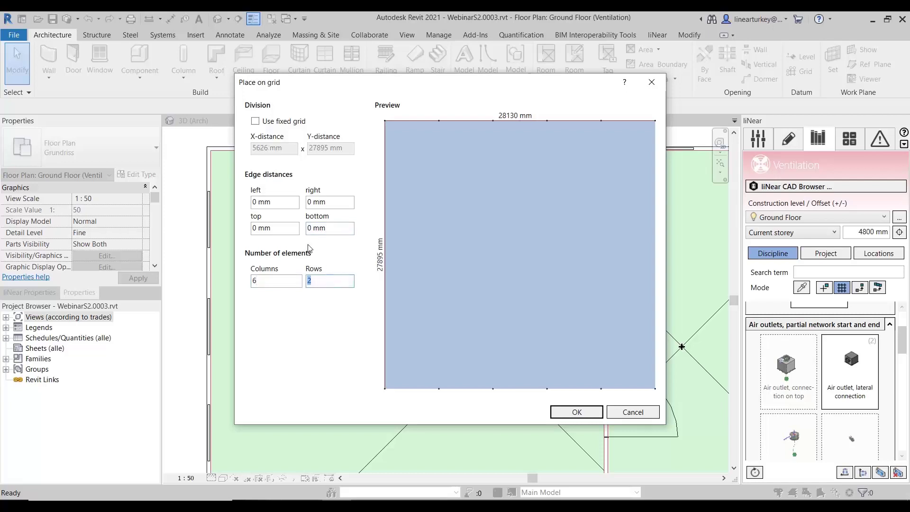
triple_click(286, 203)
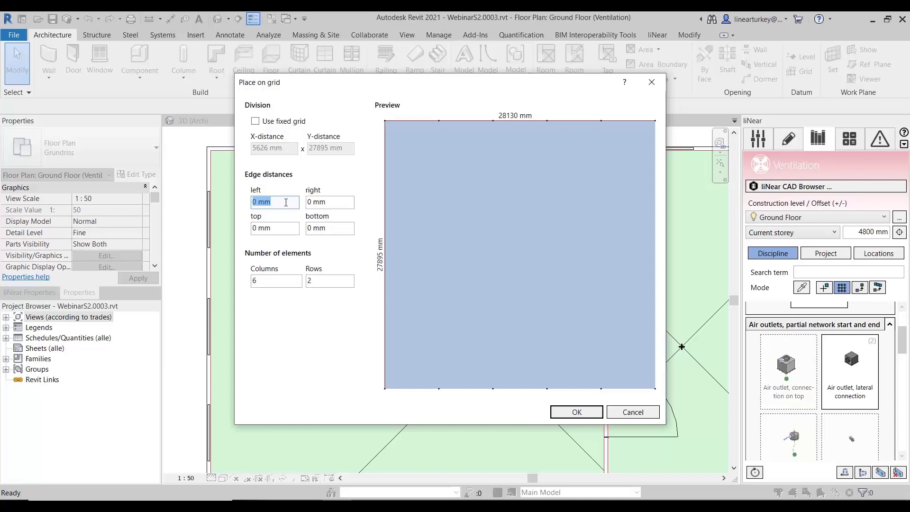
triple_click(330, 201)
text(5000)
triple_click(284, 201)
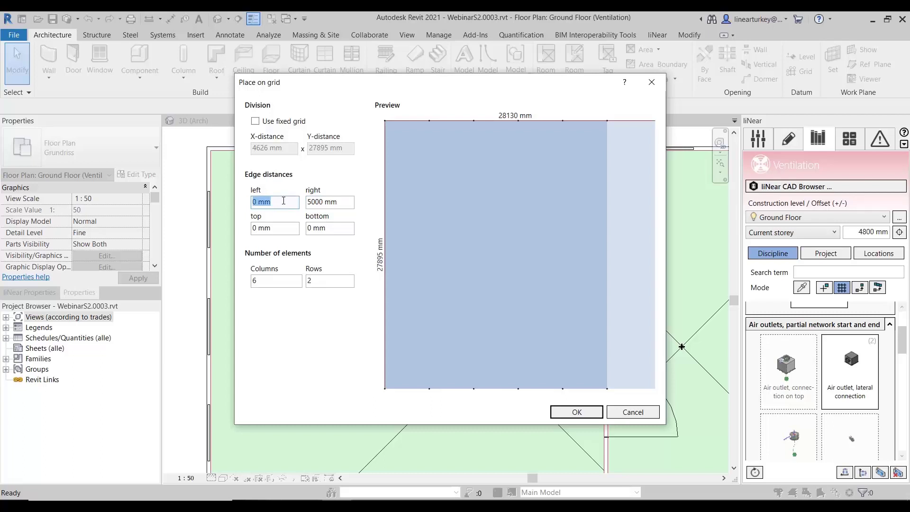
triple_click(297, 229)
text(12)
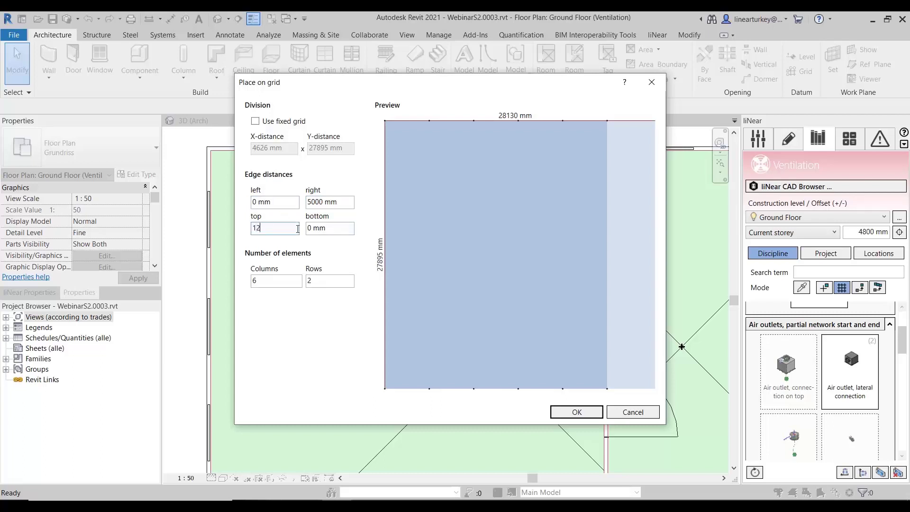
text(000)
- Set the grid's left edge distance to 7500 mm and bottom to 4600 mm, and place the air outlets in the large room
triple_click(293, 203)
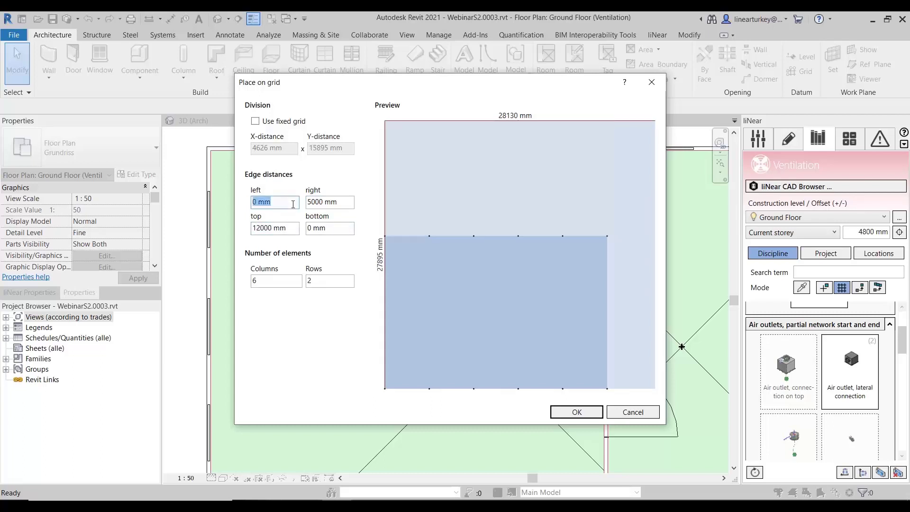
text(7500)
triple_click(332, 230)
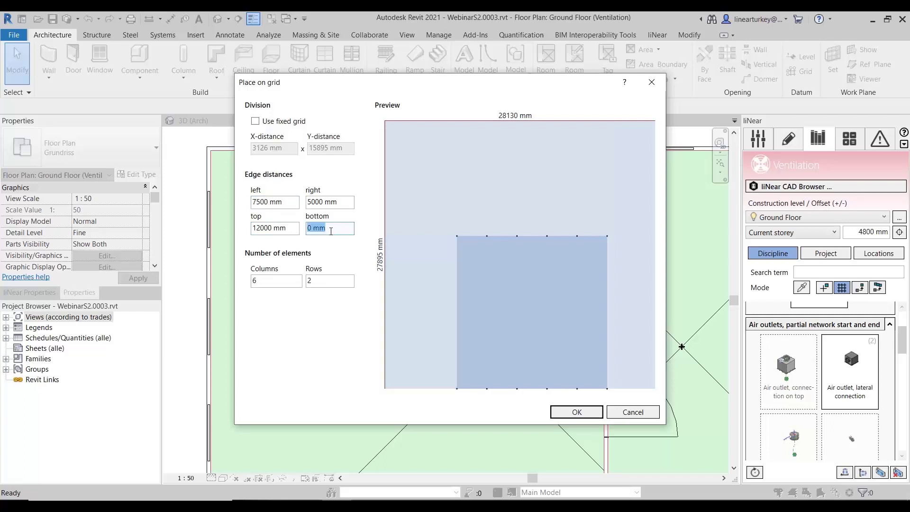
text(4600)
double_click(333, 283)
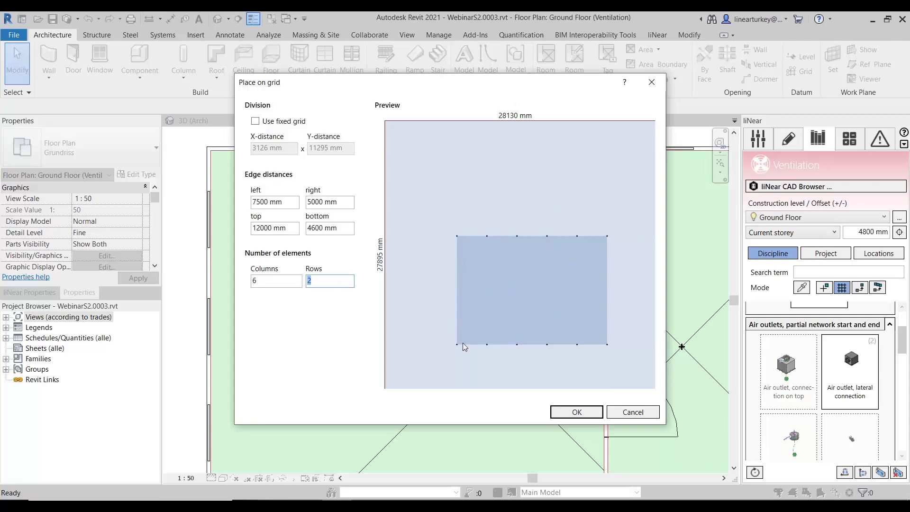
click(576, 411)
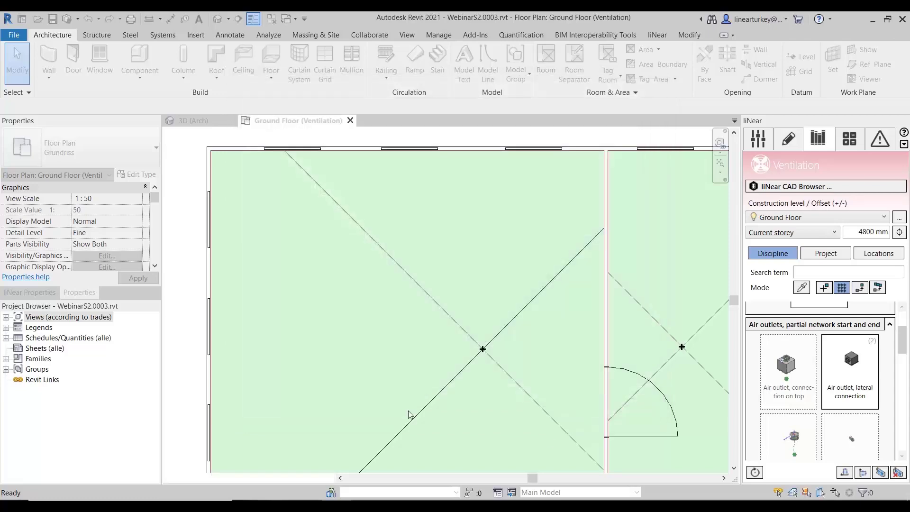
scroll(443, 404, up, 3)
middle_drag(465, 400, 465, 332)
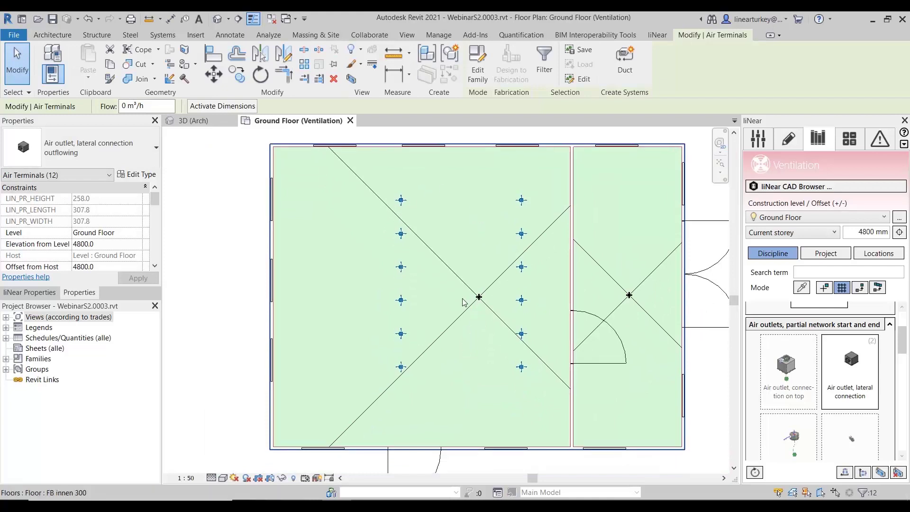
key(Escape)
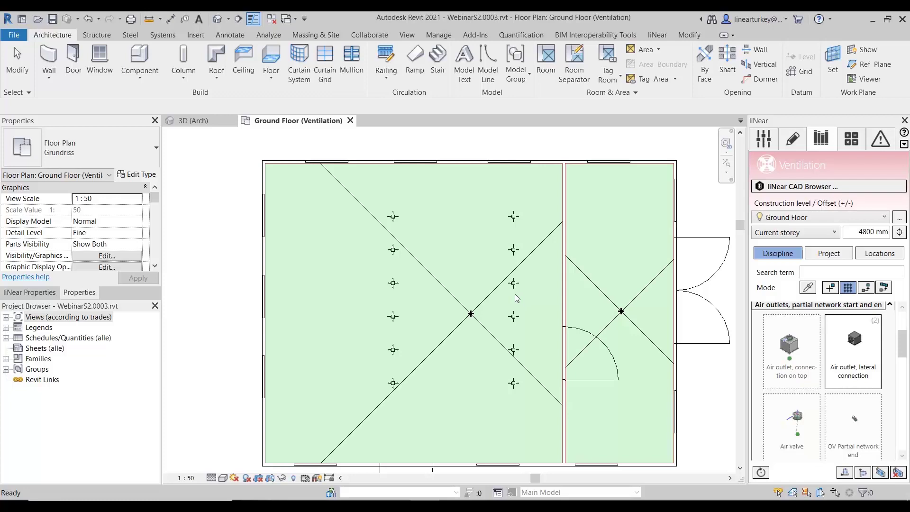
- Choose Supply Air as the system class for drawing and show the duct settings
click(793, 141)
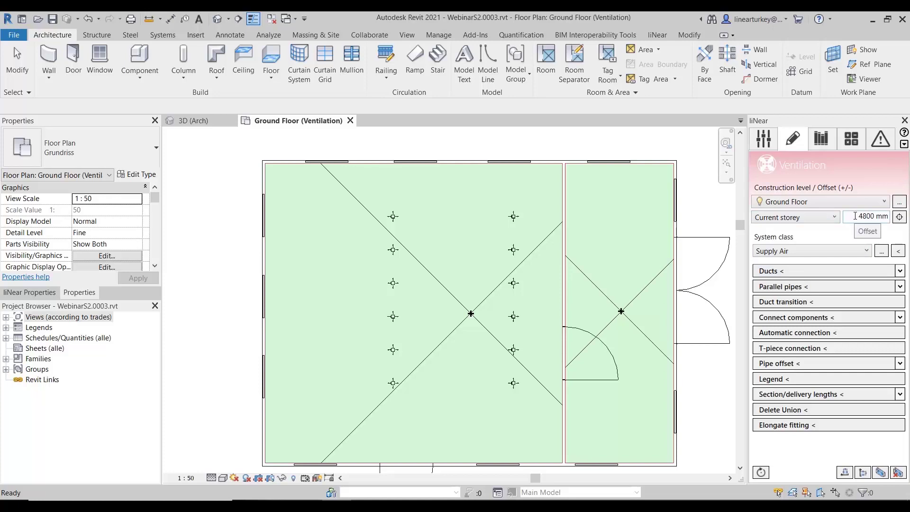
click(816, 253)
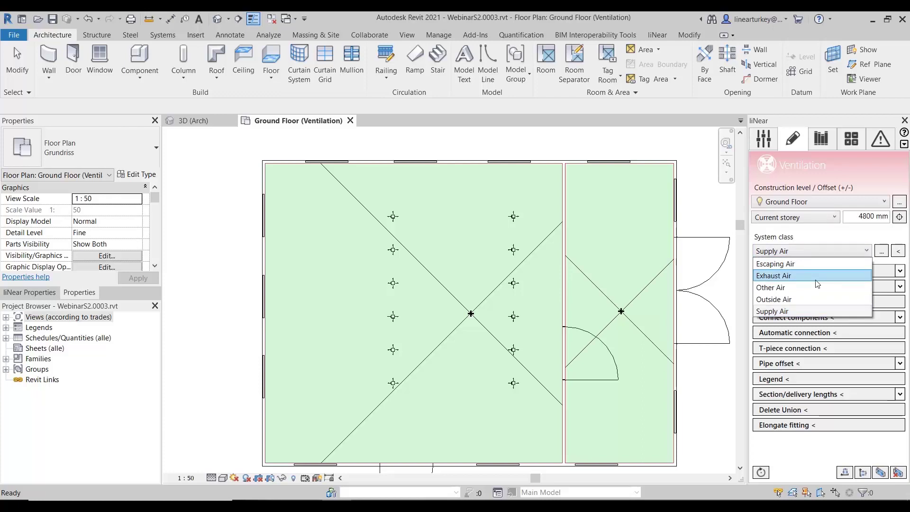
click(796, 311)
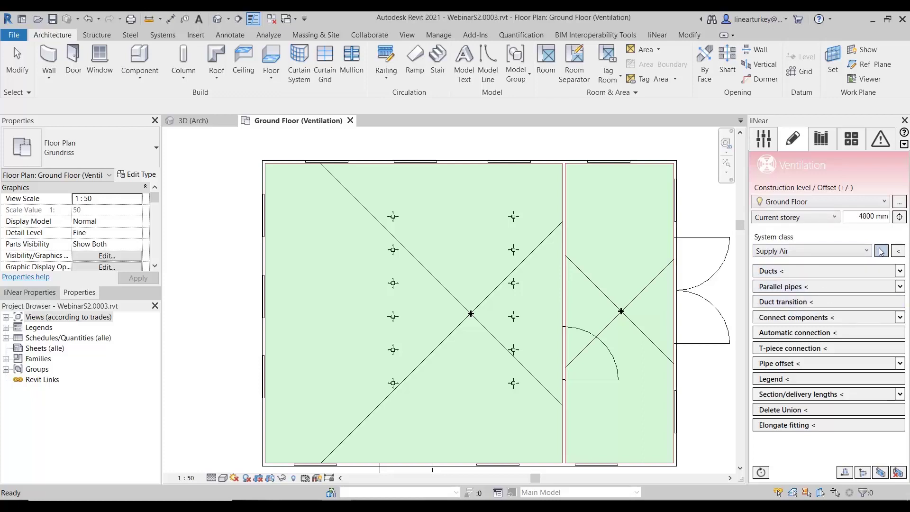
click(899, 271)
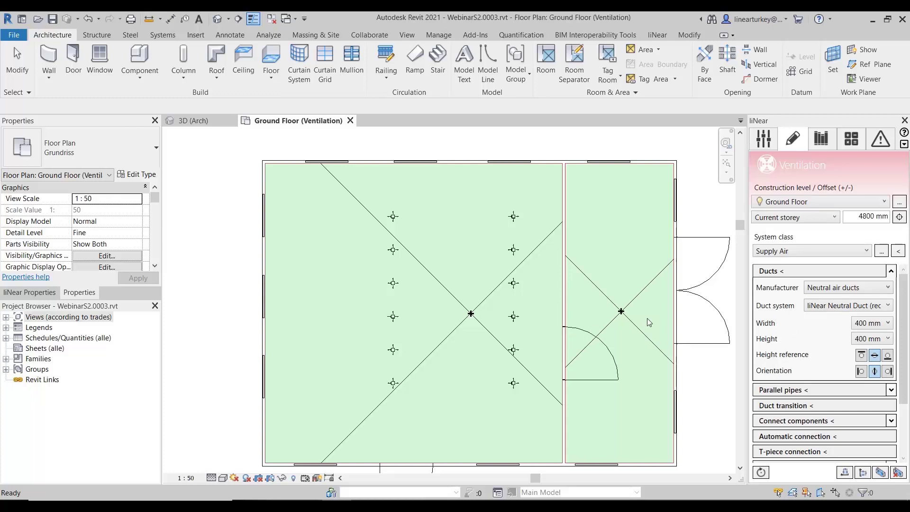
- Draw a 400 x 400 mm supply air duct up between the two outlet lines, across into the small room and down towards its centre
click(780, 271)
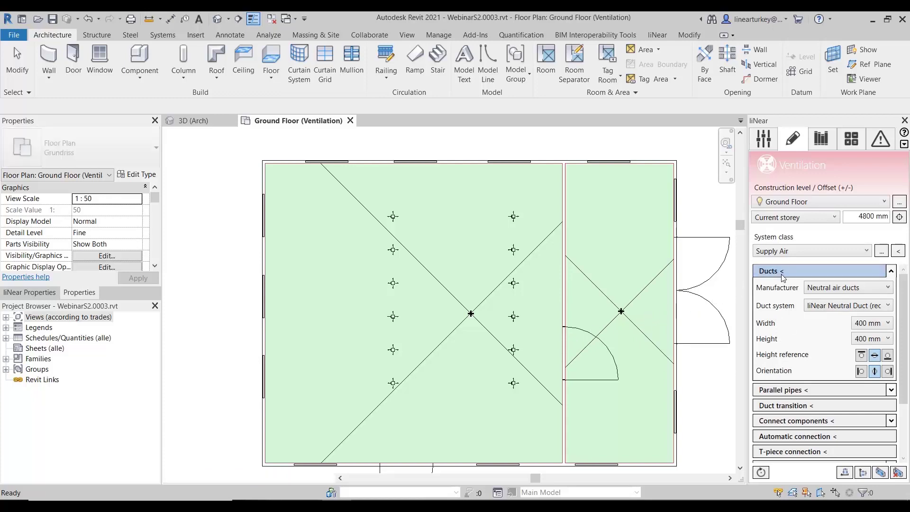
click(455, 413)
click(456, 179)
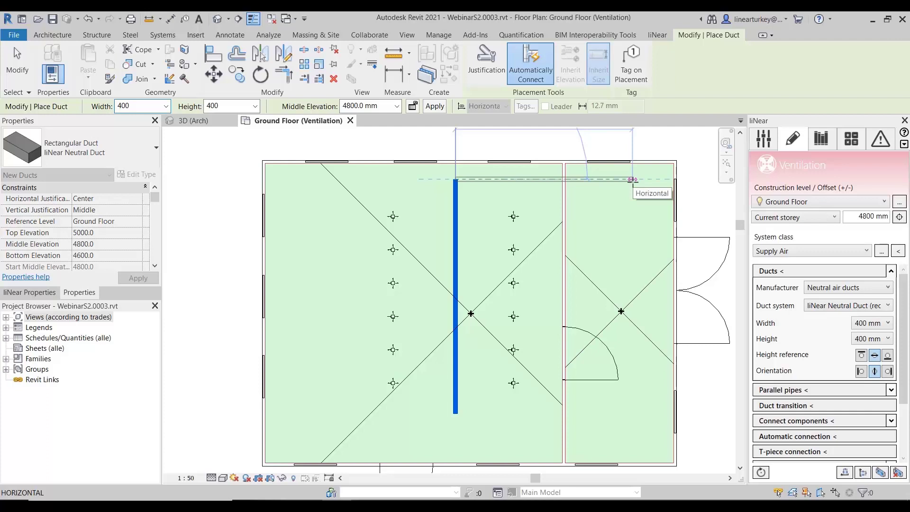
click(625, 179)
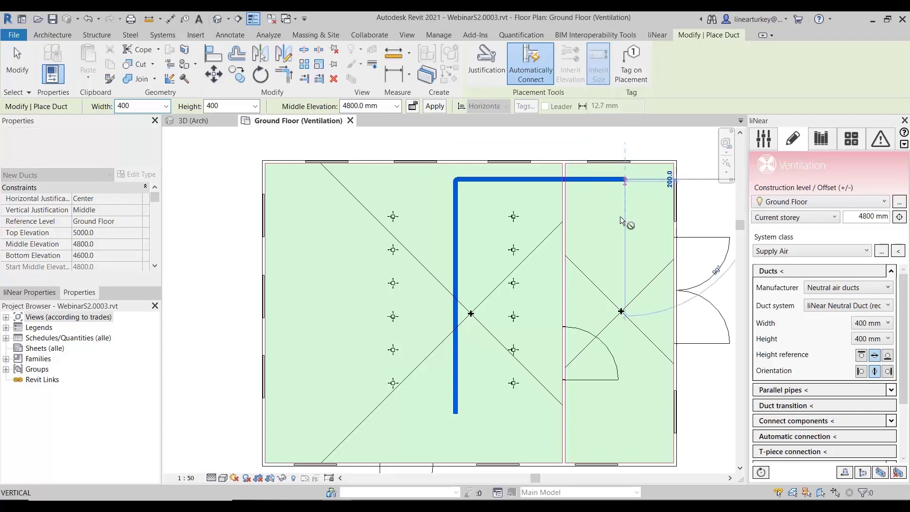
click(625, 297)
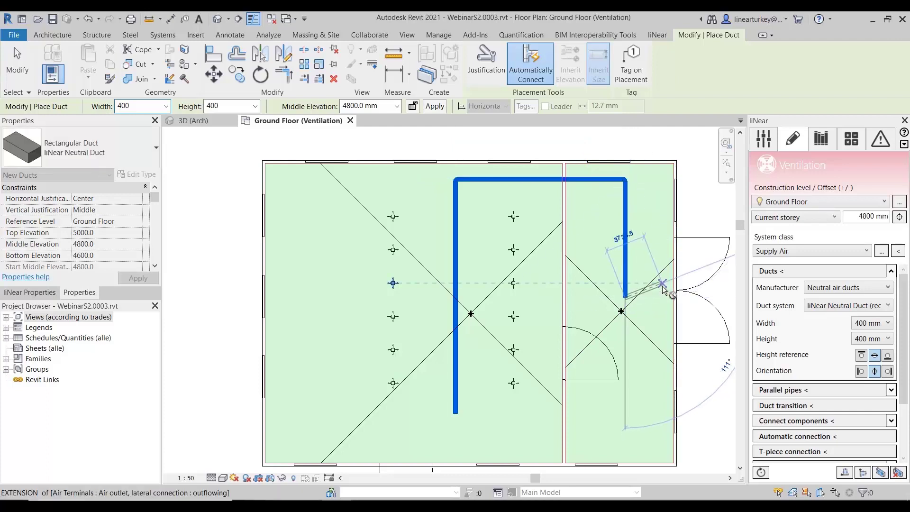
key(Escape)
key(Escape)
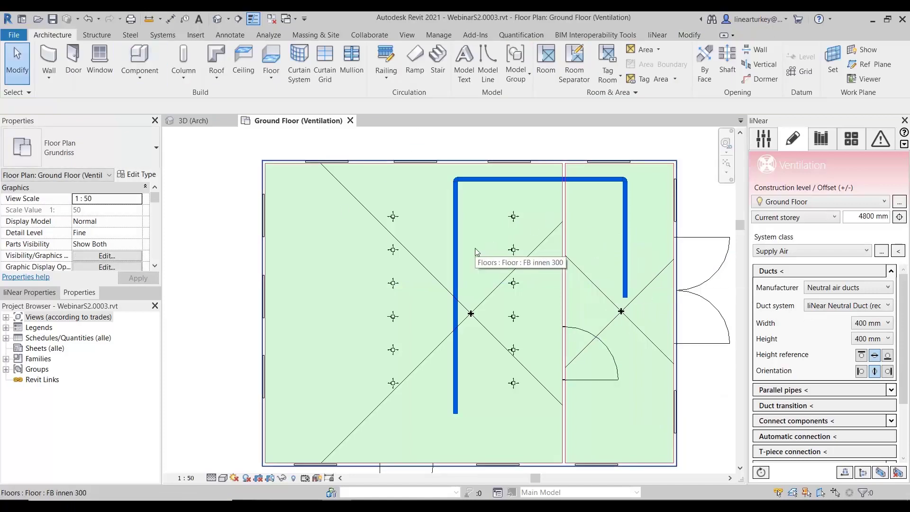
- Open the parallel pipes configuration and delete the existing heating return and supply water entries
click(891, 390)
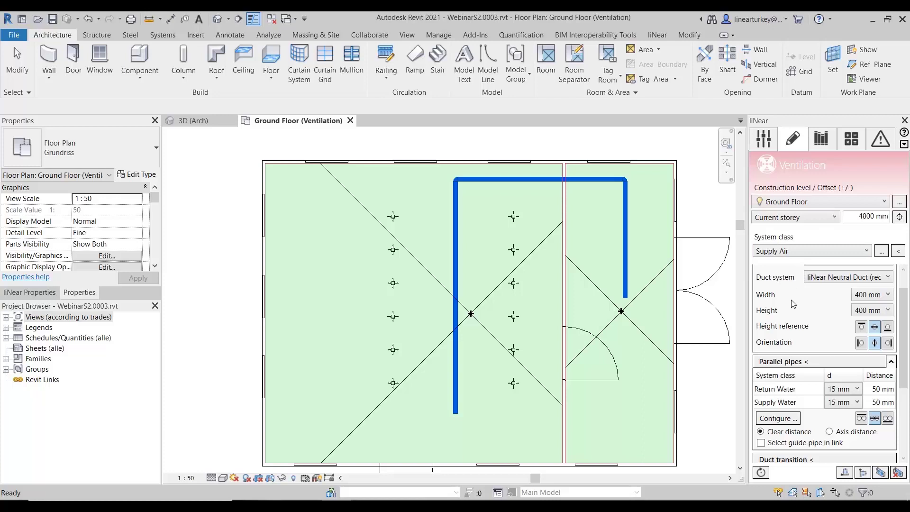
click(789, 419)
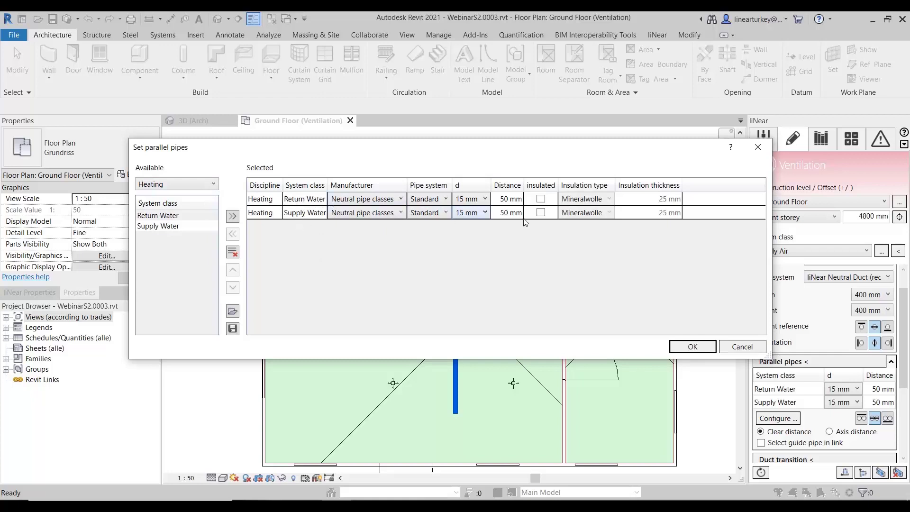
drag(550, 150, 560, 159)
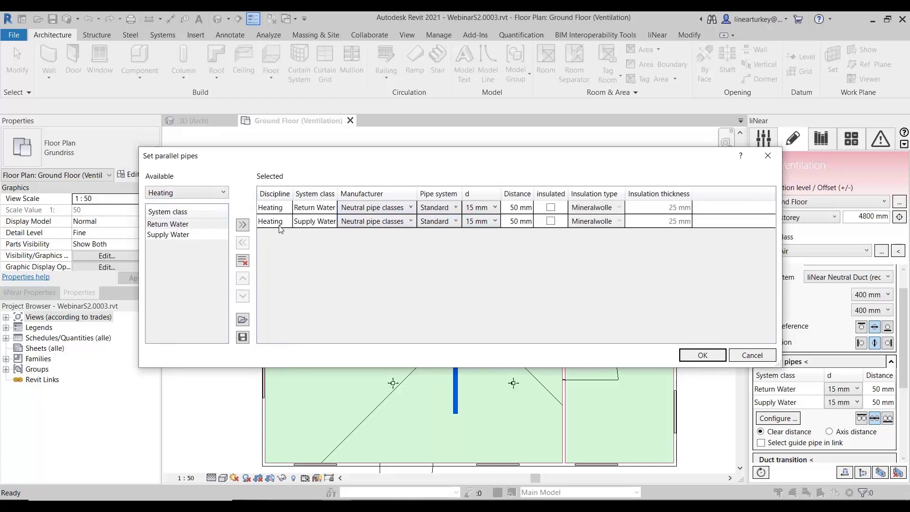
click(243, 261)
- Add the Exhaust Air system class from the Ventilation discipline to the parallel pipes configuration
click(177, 192)
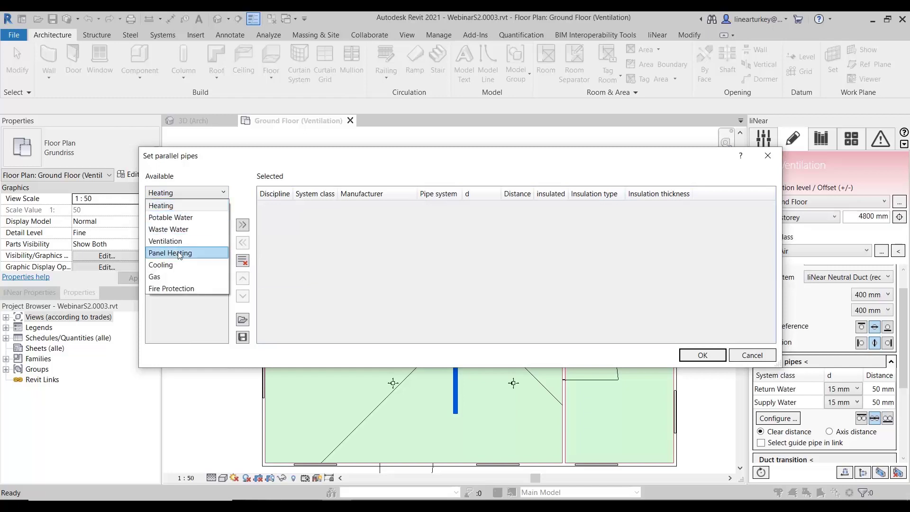
click(183, 236)
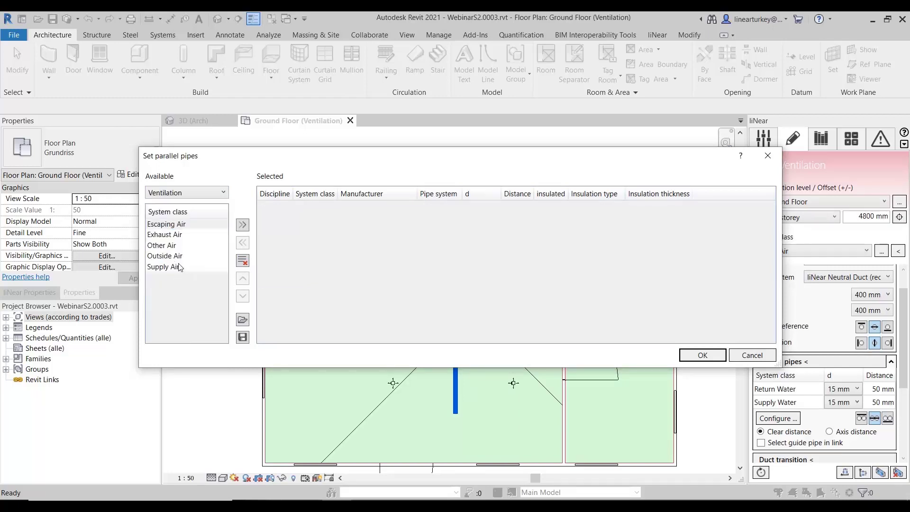
click(179, 236)
click(242, 225)
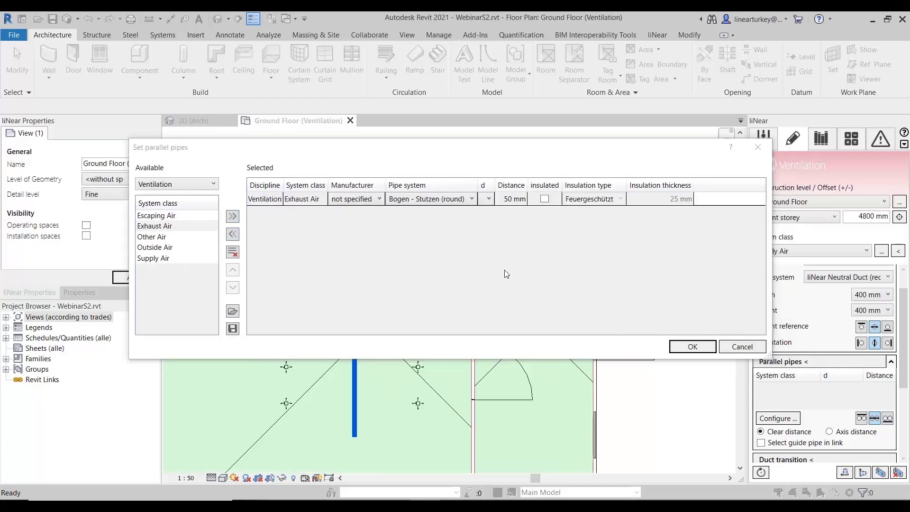
- Set the parallel Exhaust Air duct's diameter to 250 mm and its distance to 500 mm, and accept the configuration
click(382, 148)
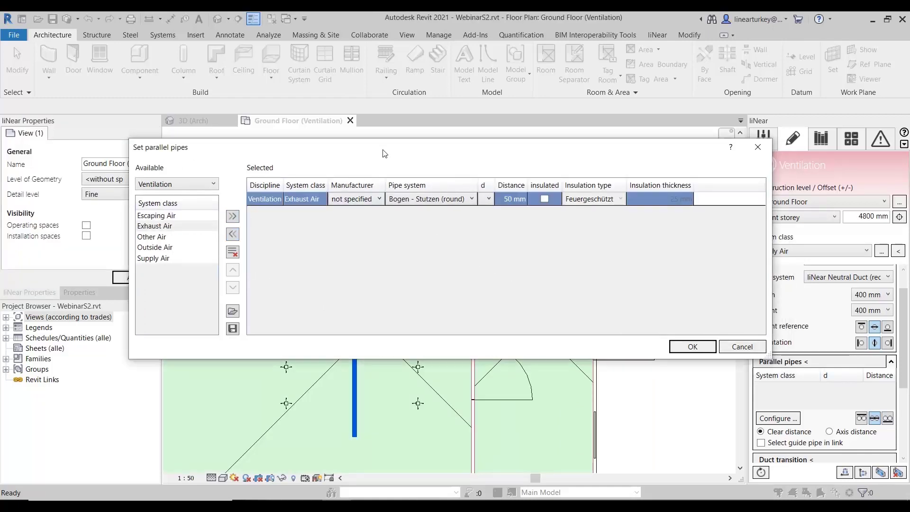
click(477, 201)
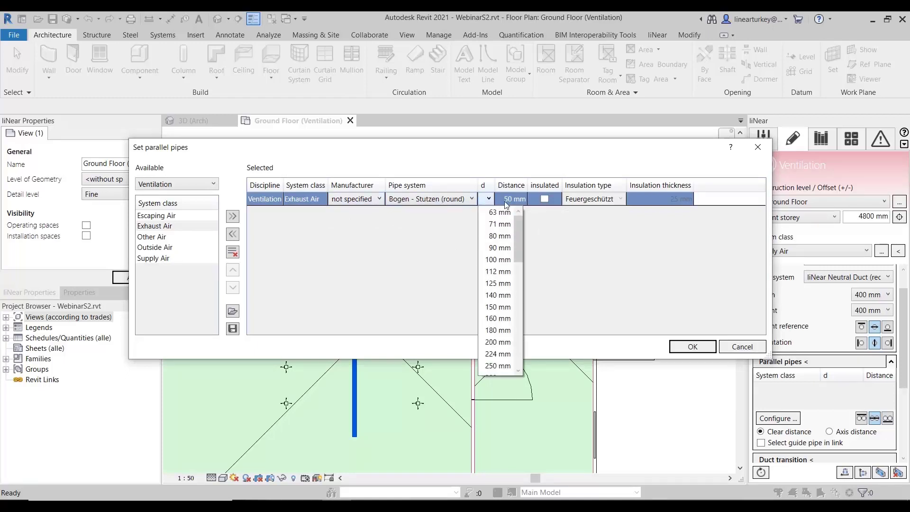
scroll(508, 325, down, 1)
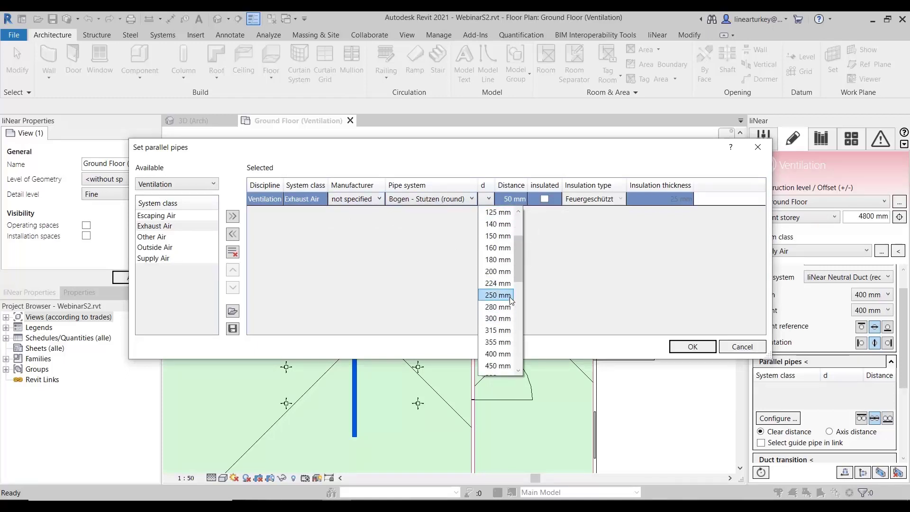
click(510, 297)
click(536, 199)
text(0)
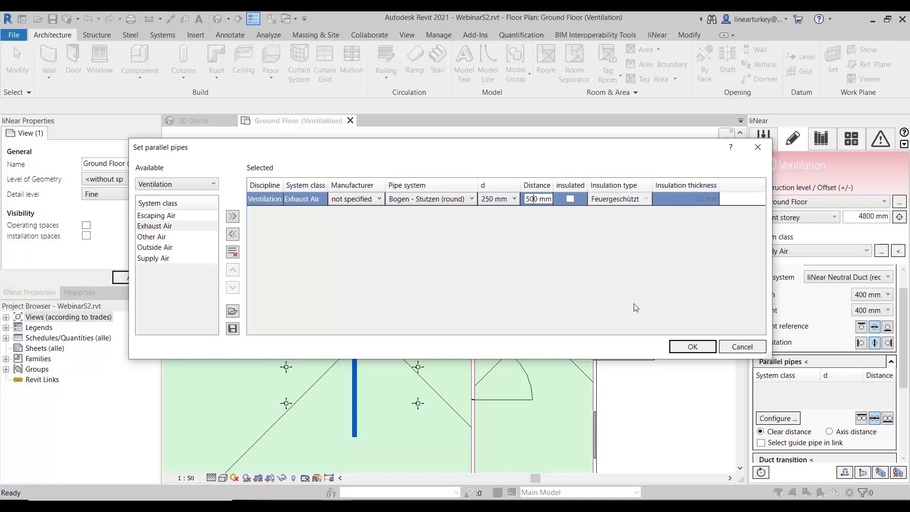
click(693, 346)
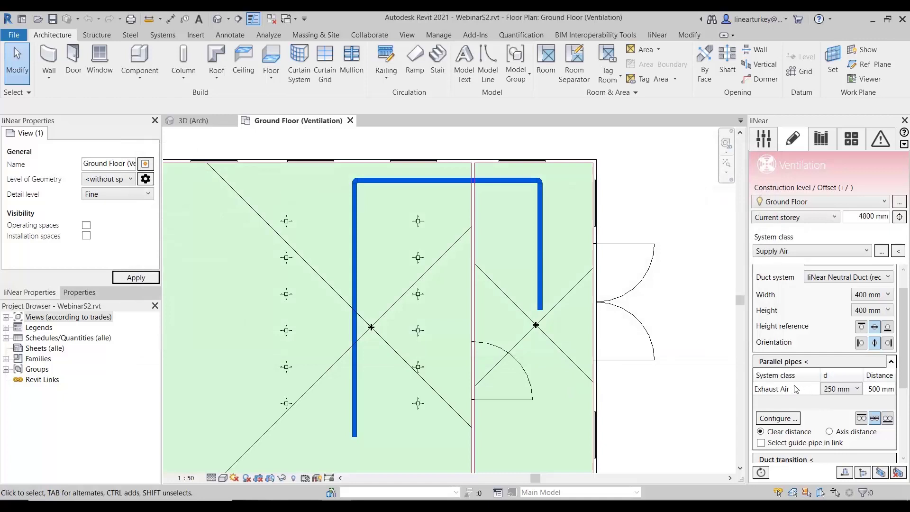
- Start the parallel pipes command and select the supply duct's small-room run and its horizontal run as guides
click(782, 361)
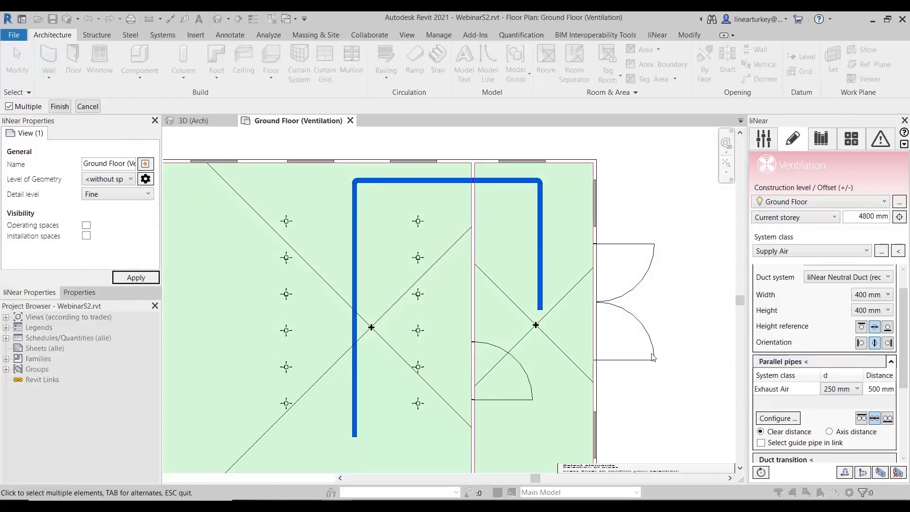
click(541, 272)
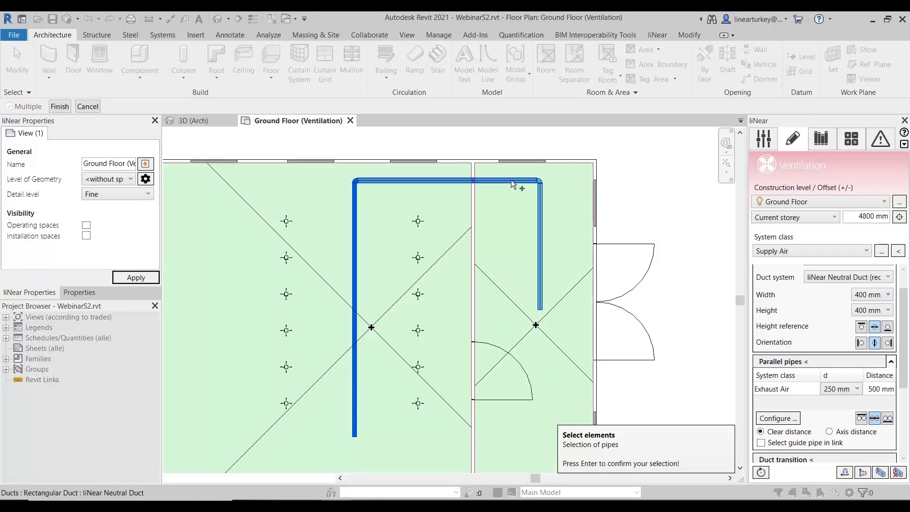
click(535, 180)
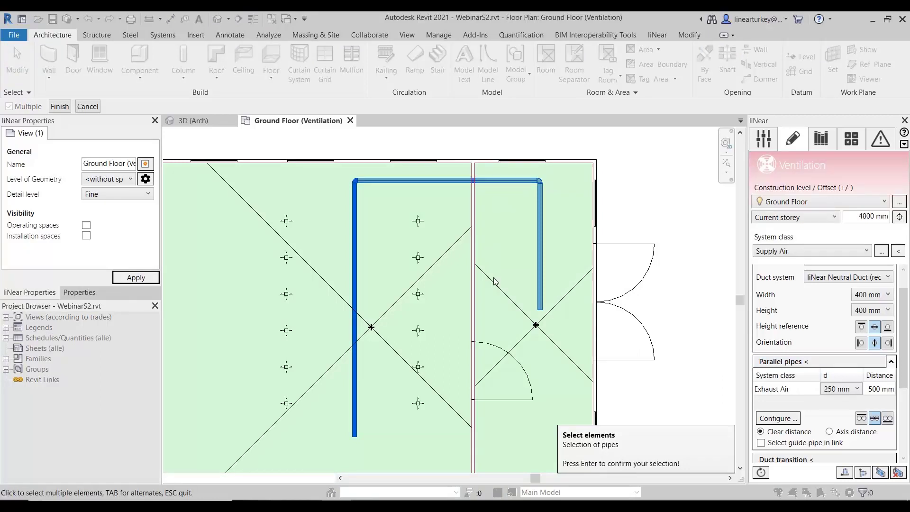
key(Return)
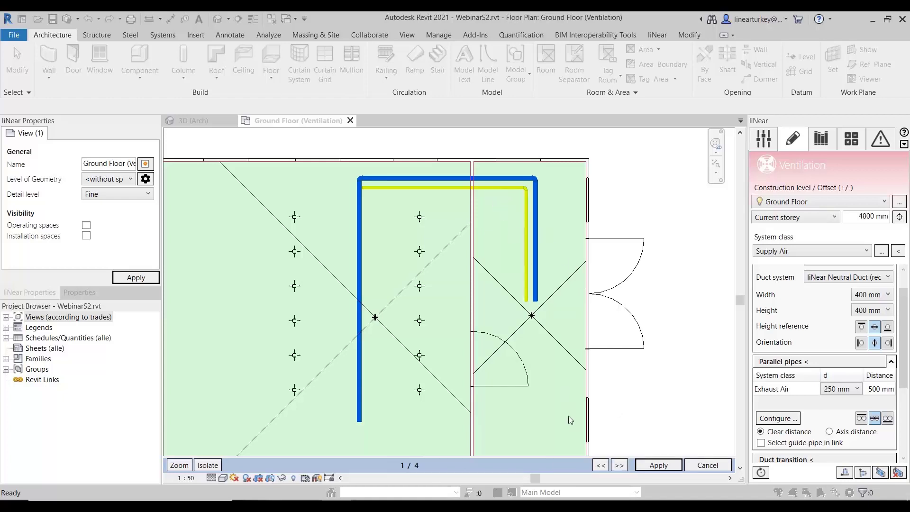
- Cycle through the parallel duct placement variants and apply the one running inside the supply duct's bend
click(624, 465)
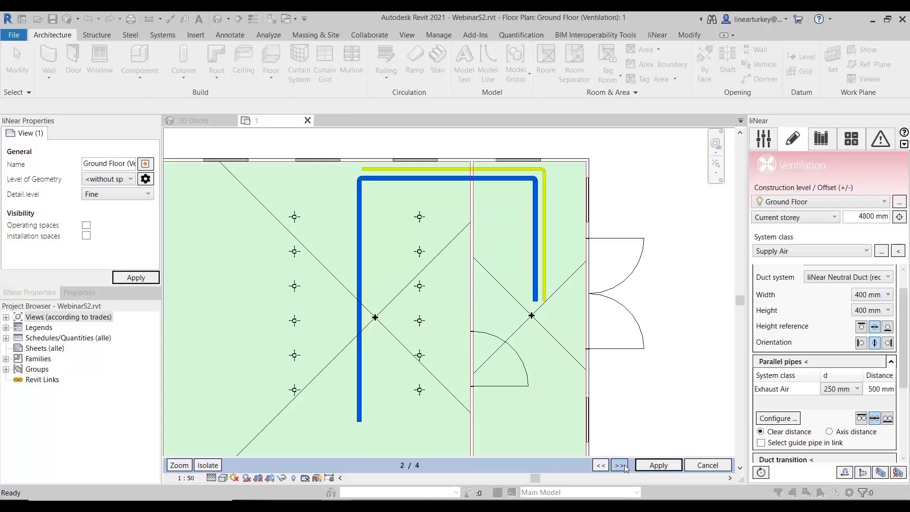
click(624, 464)
click(624, 464)
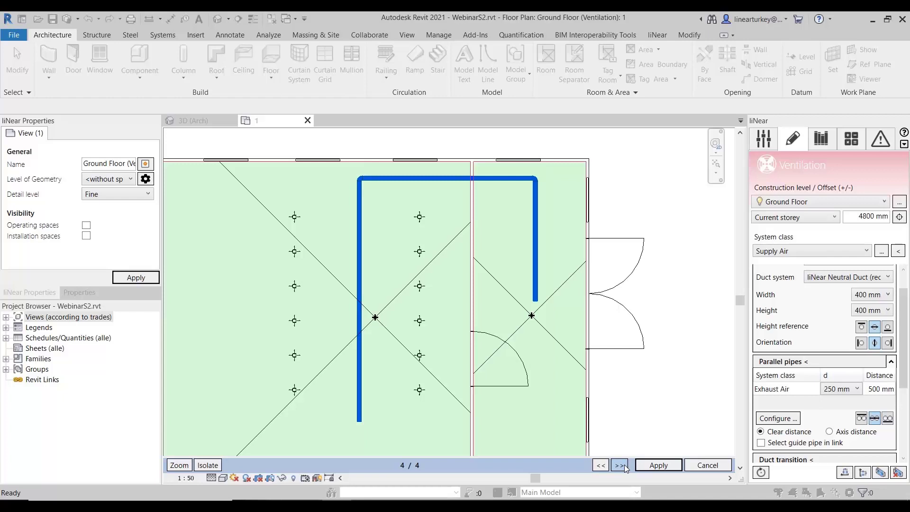
click(624, 464)
click(620, 468)
click(619, 467)
click(620, 467)
click(620, 467)
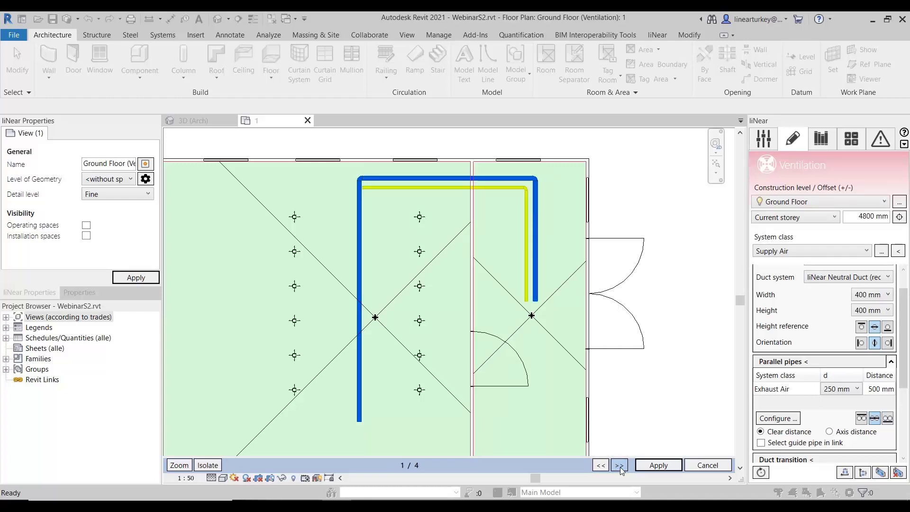
click(653, 465)
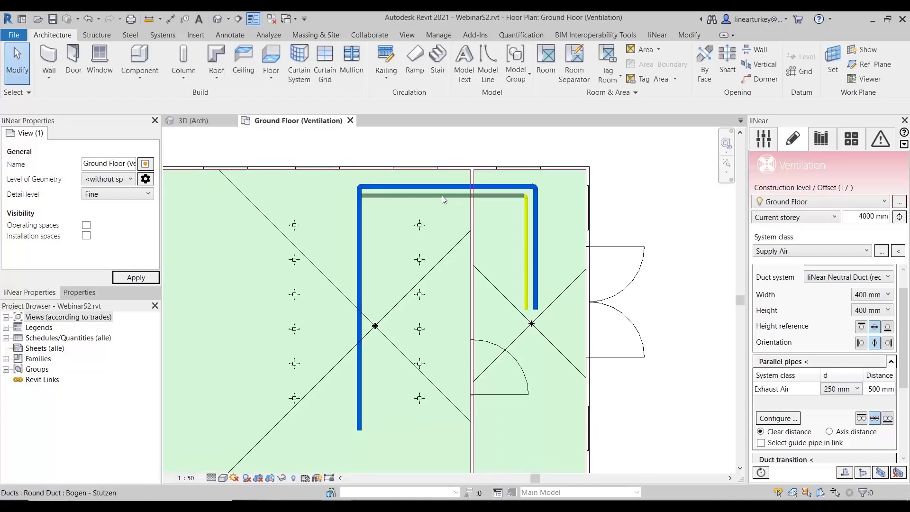
- Extend the 250 mm exhaust duct horizontally from its open end, across the supply duct and past the farther outlet line toward the outer wall
scroll(382, 200, up, 3)
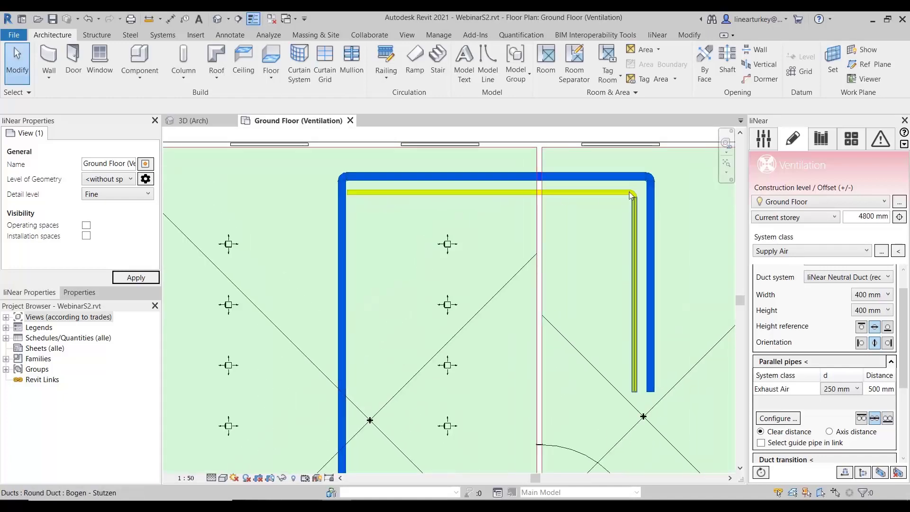
scroll(626, 195, up, 5)
scroll(622, 201, down, 4)
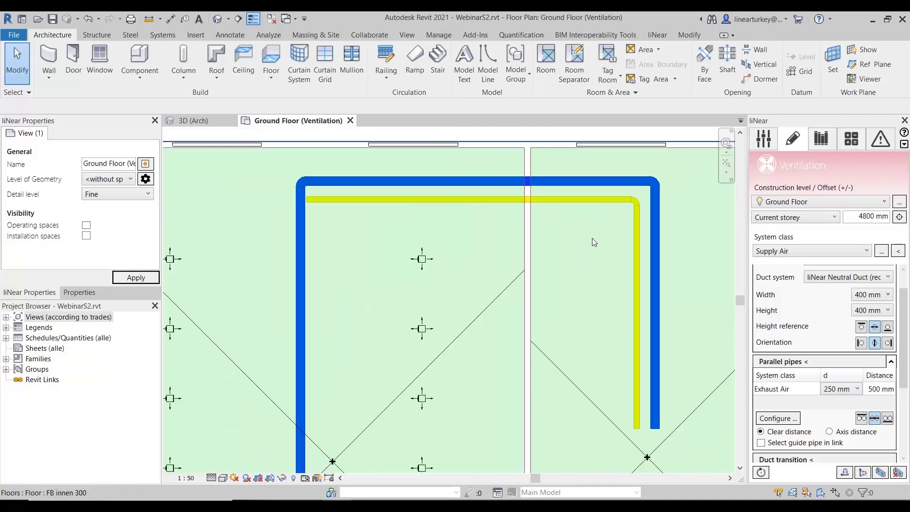
scroll(777, 308, up, 1)
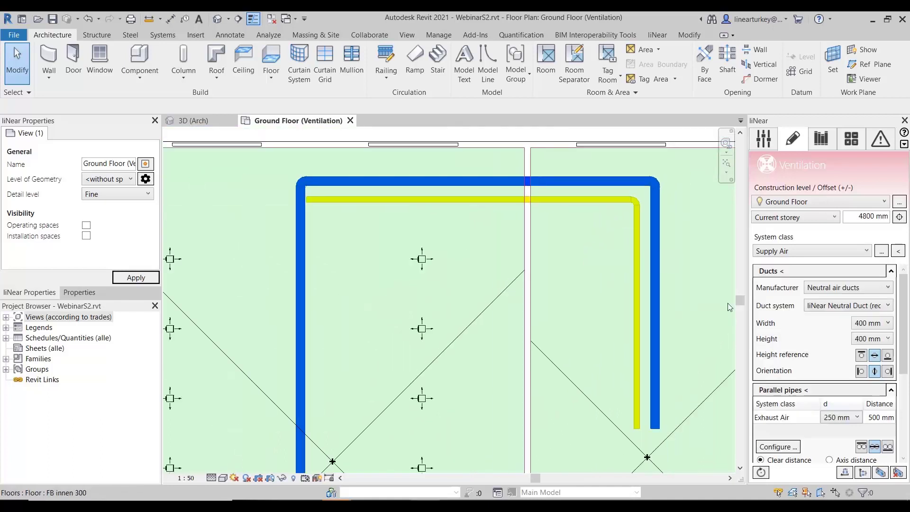
click(324, 199)
scroll(281, 198, up, 2)
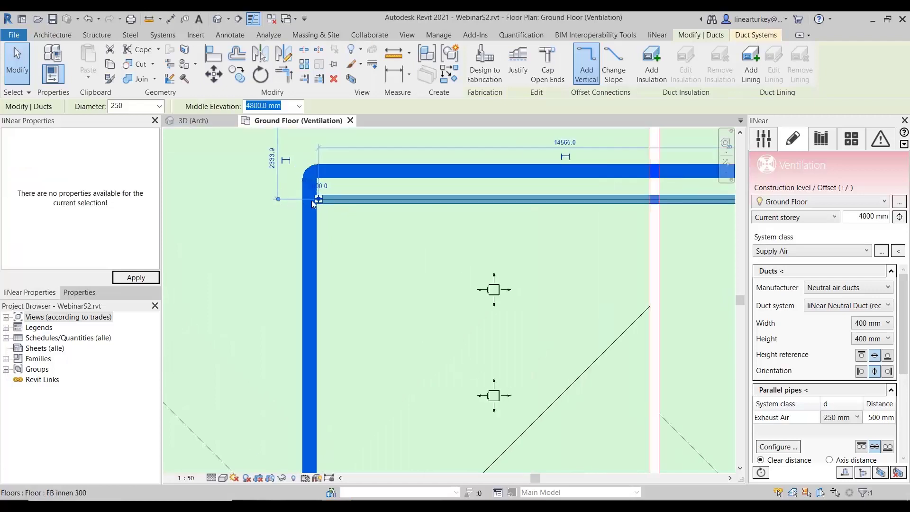
drag(319, 200, 320, 199)
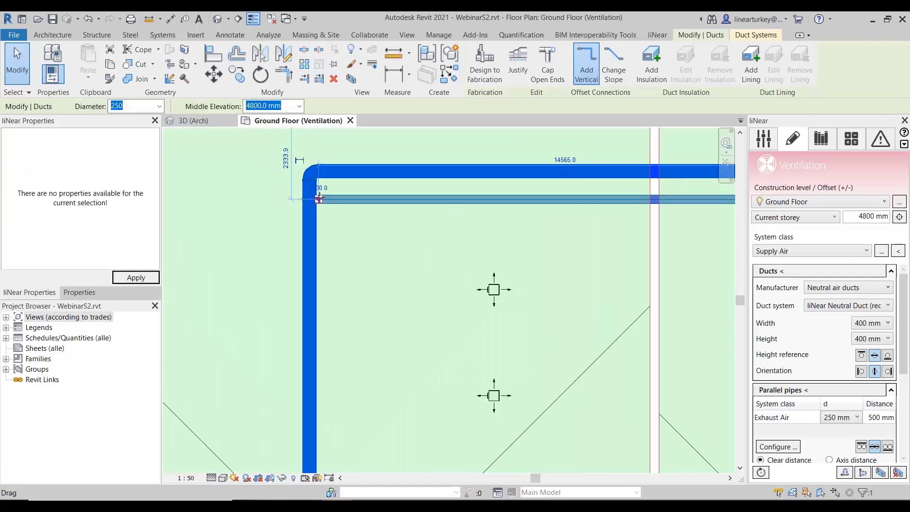
right_click(318, 198)
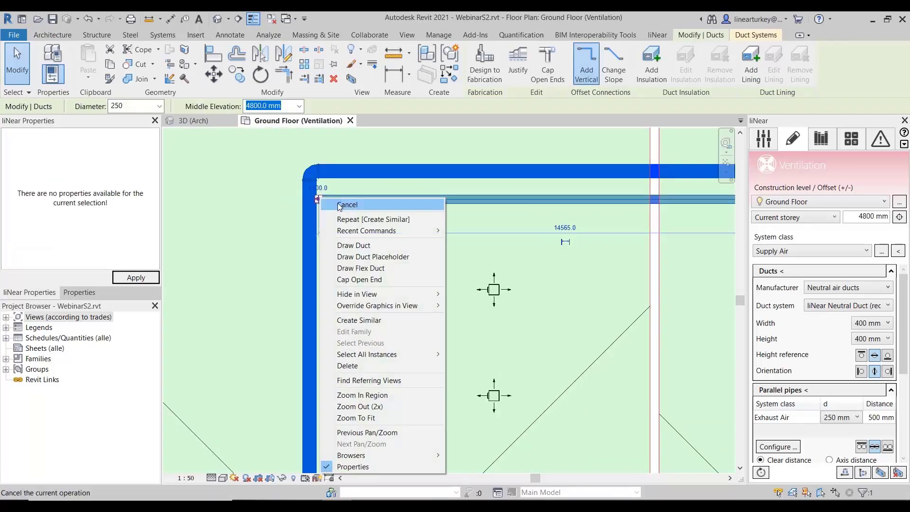
click(353, 245)
scroll(242, 206, down, 1)
middle_drag(236, 205, 635, 243)
scroll(498, 238, down, 1)
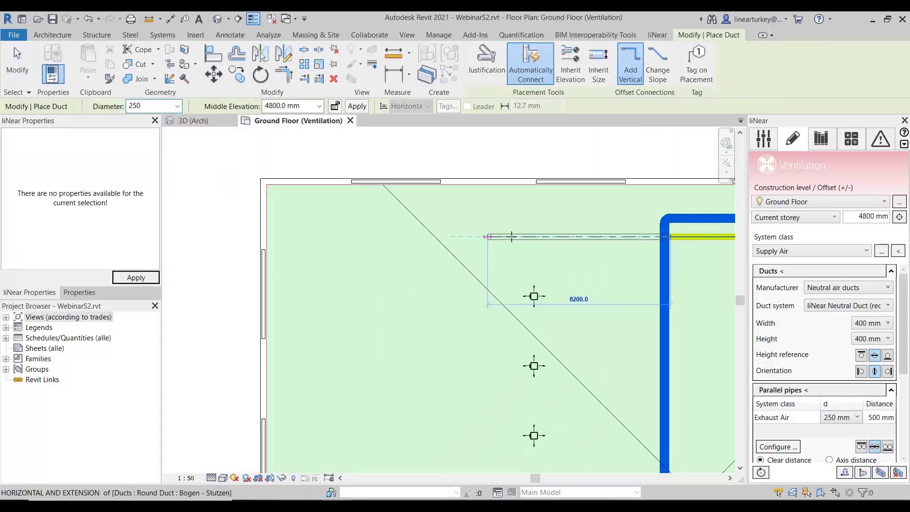
scroll(509, 237, down, 1)
click(390, 237)
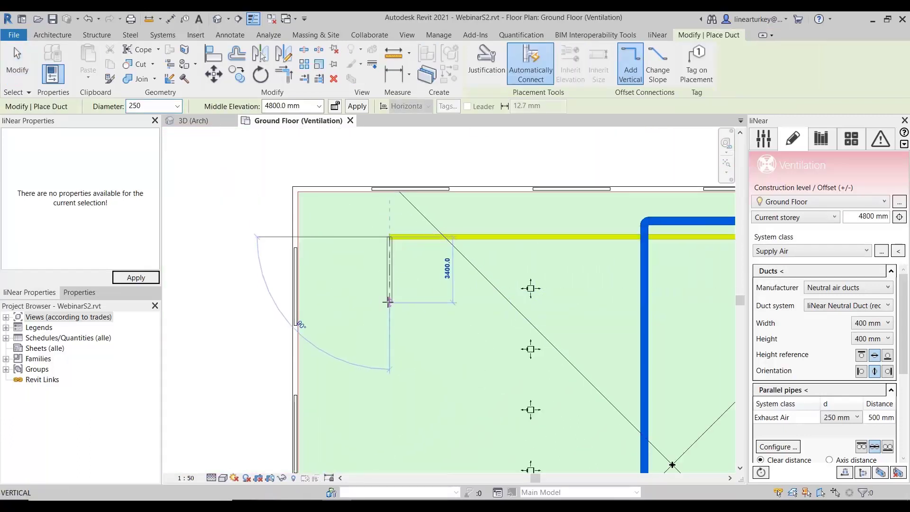
key(Escape)
key(Escape)
scroll(658, 245, up, 3)
scroll(651, 277, down, 4)
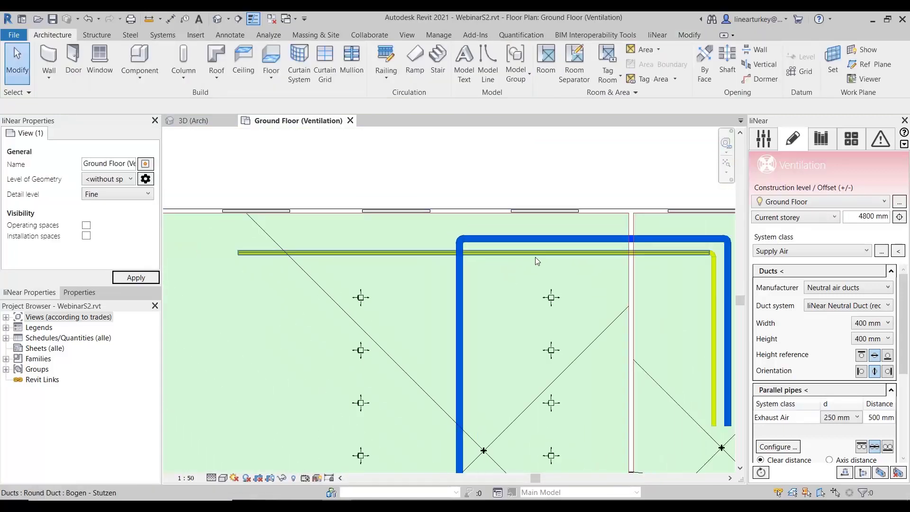
scroll(535, 258, down, 2)
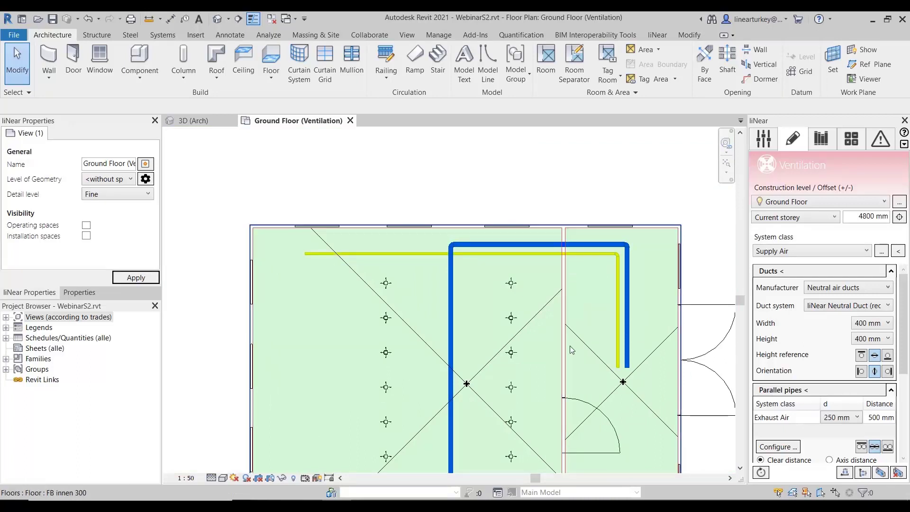
middle_drag(553, 325, 547, 300)
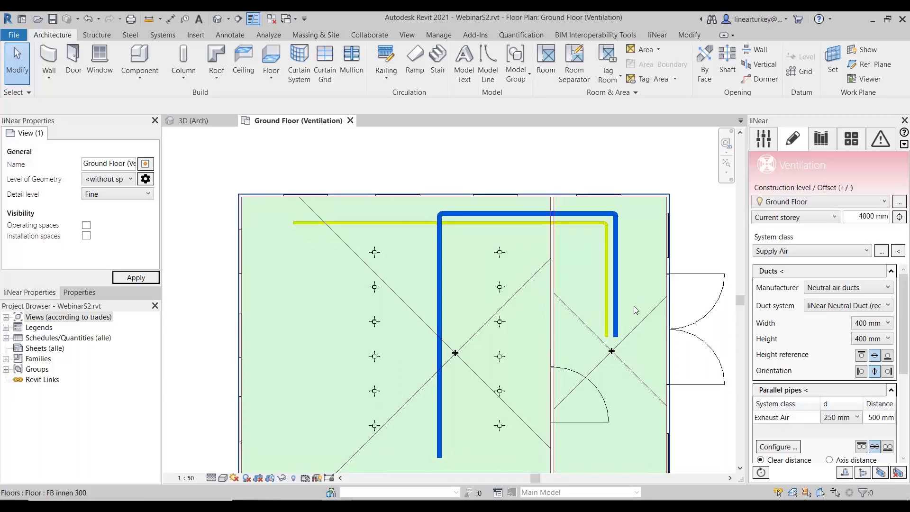
- Collapse the duct and parallel pipe settings, show the Connect components settings and choose T-piece as the connection type
click(891, 270)
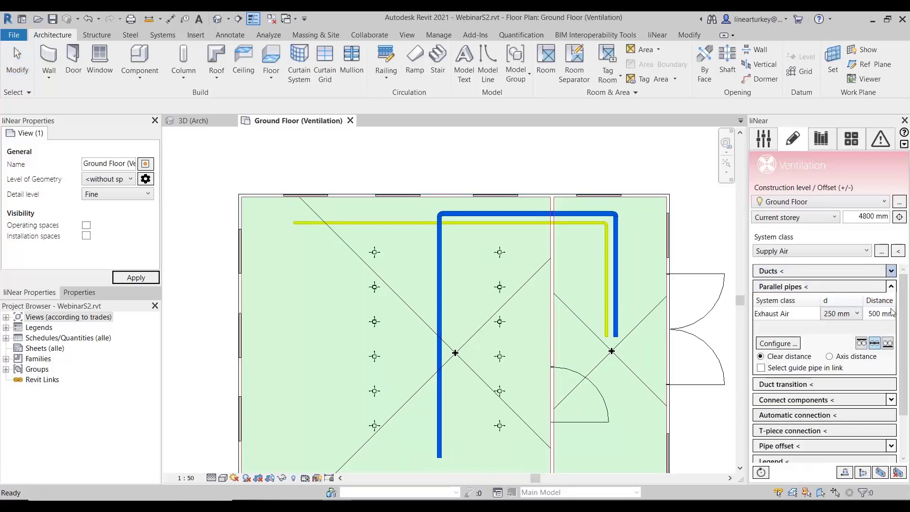
click(891, 286)
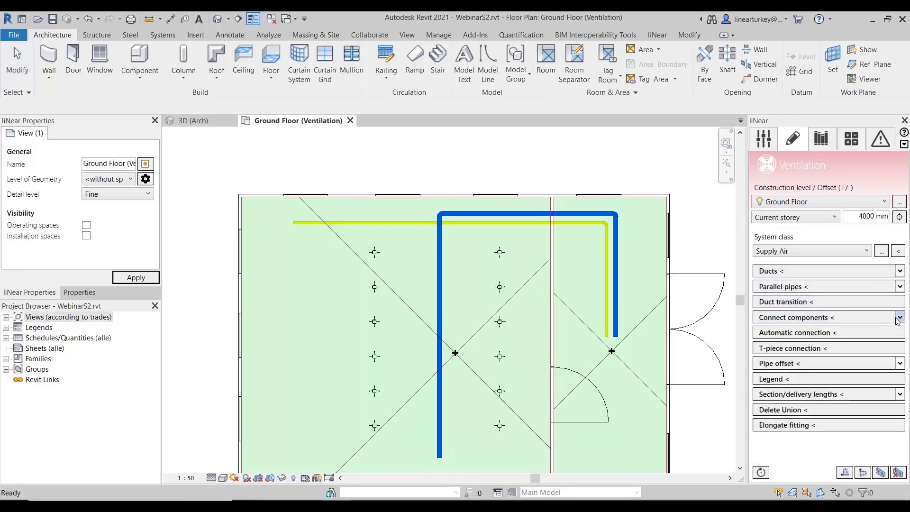
click(899, 317)
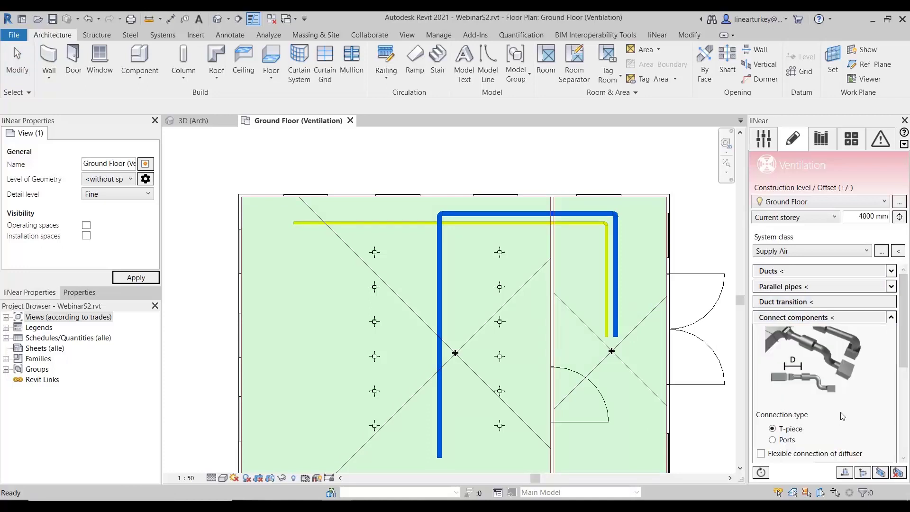
scroll(842, 416, down, 3)
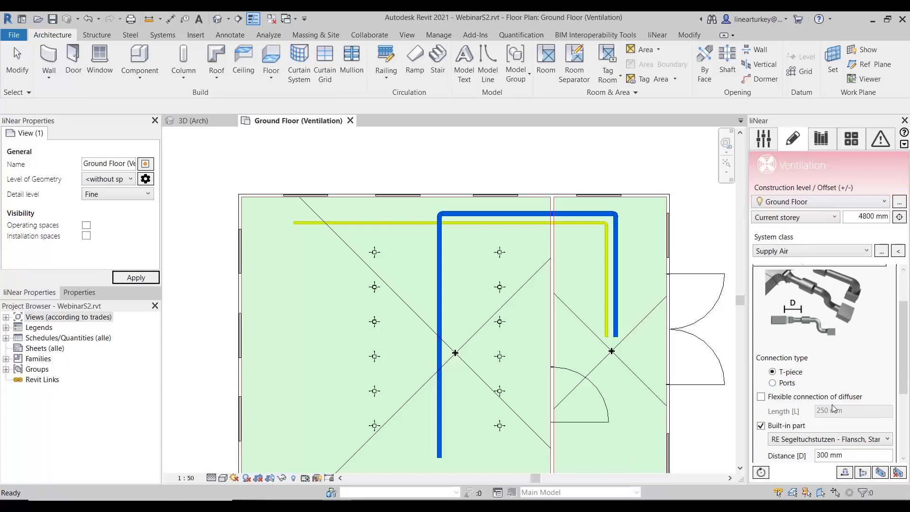
click(787, 382)
scroll(796, 393, up, 2)
click(796, 401)
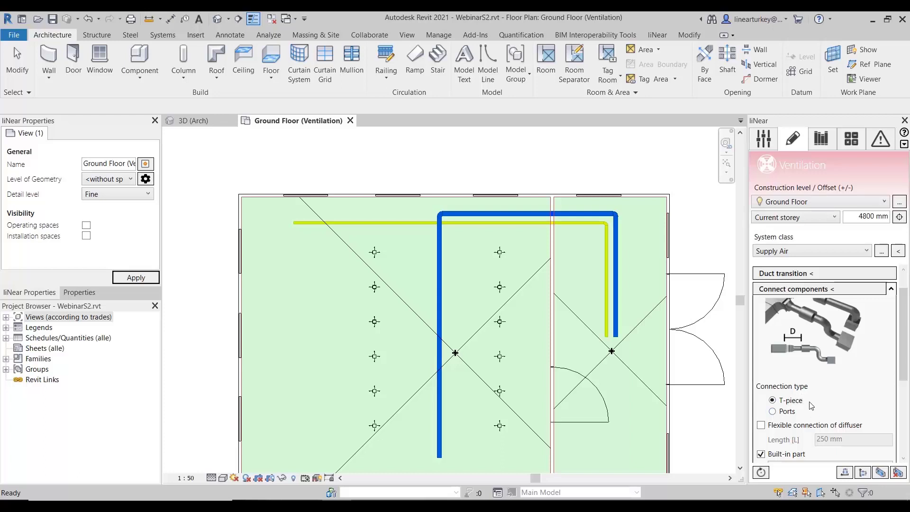
- Examine the Connect components settings, including the flexible diffuser connection option and the list of available built-in parts
scroll(804, 412, down, 2)
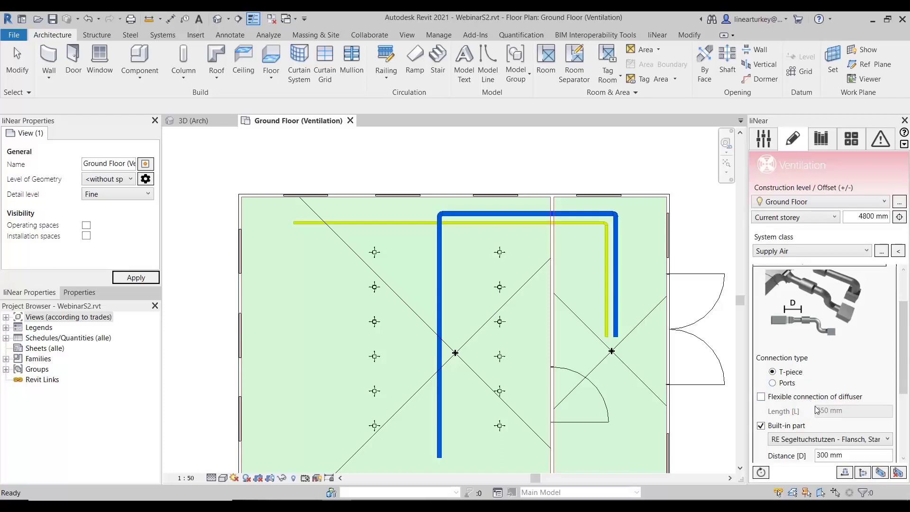
click(816, 398)
click(816, 398)
scroll(841, 396, down, 1)
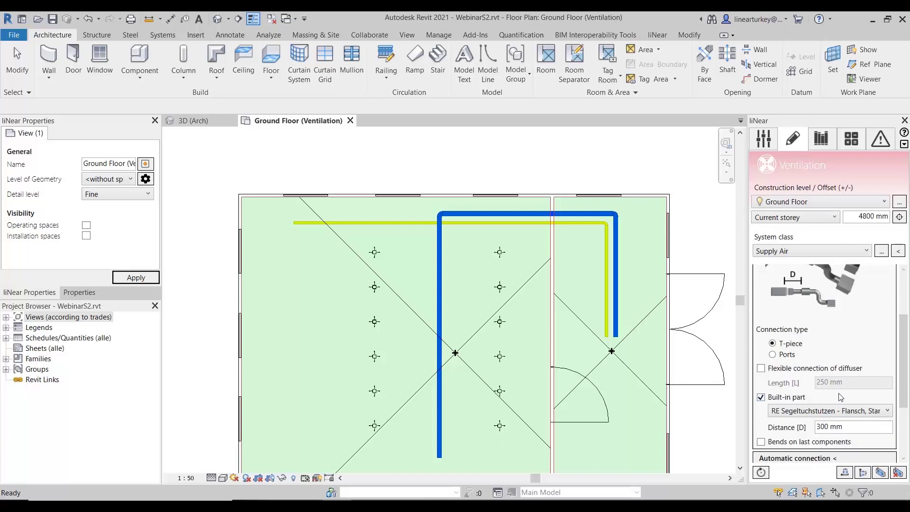
scroll(841, 393, down, 1)
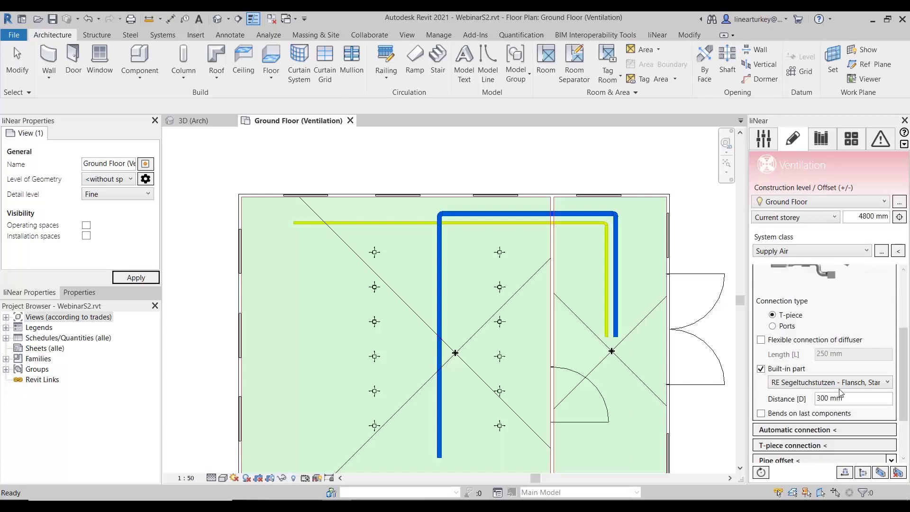
click(825, 384)
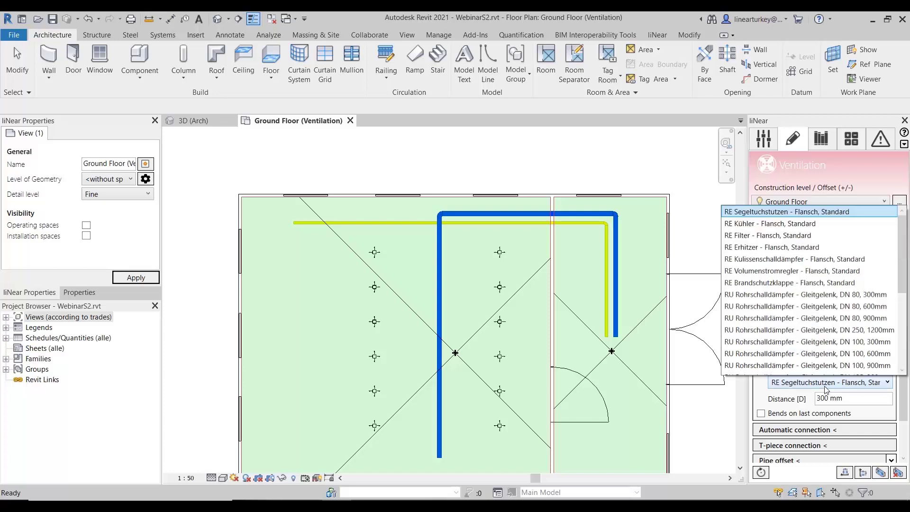
scroll(832, 360, down, 1)
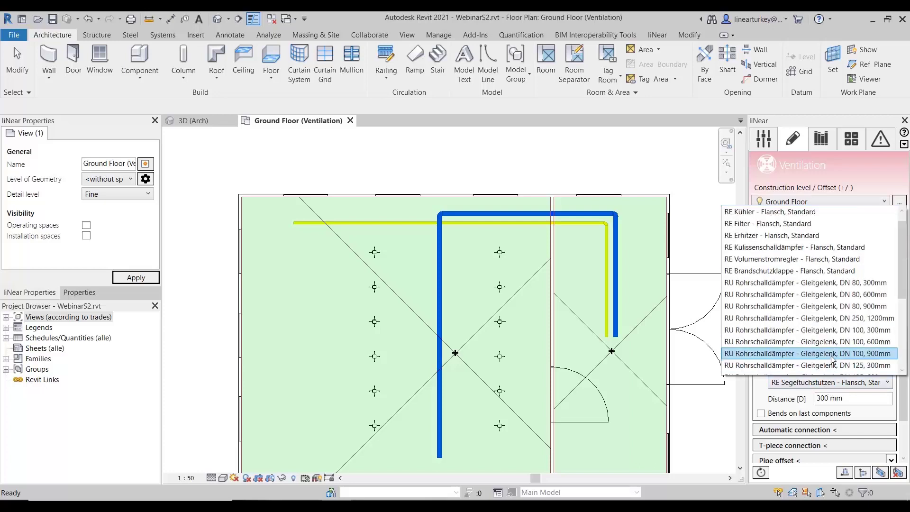
scroll(833, 358, down, 4)
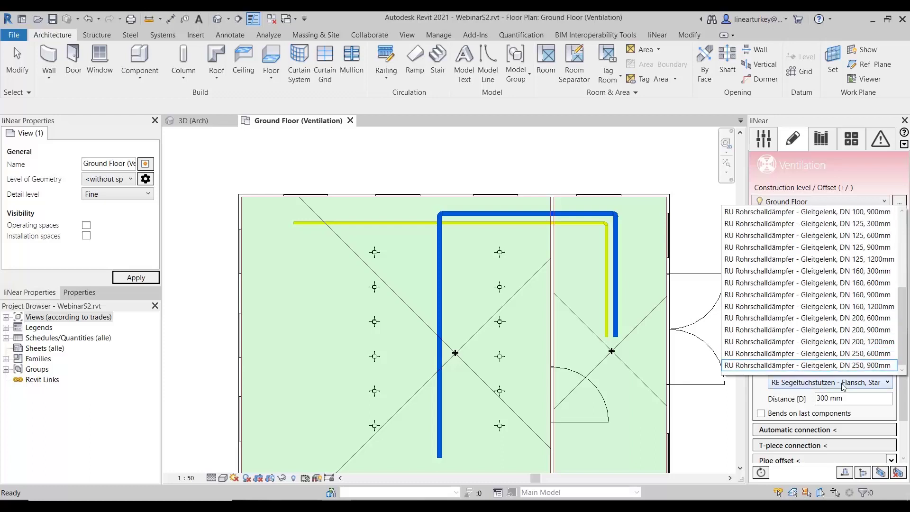
click(805, 398)
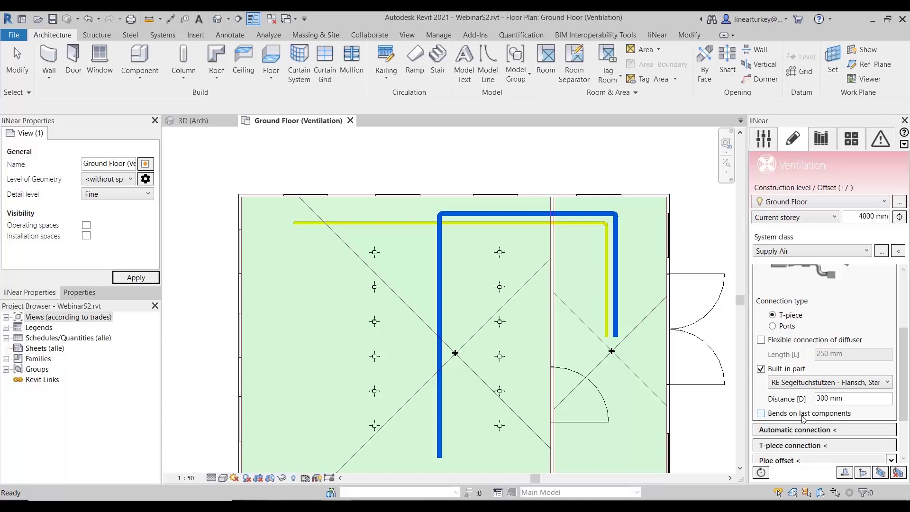
- Open the legend settings and review the air terminal and duct fitting types selected for the legend
scroll(804, 417, down, 3)
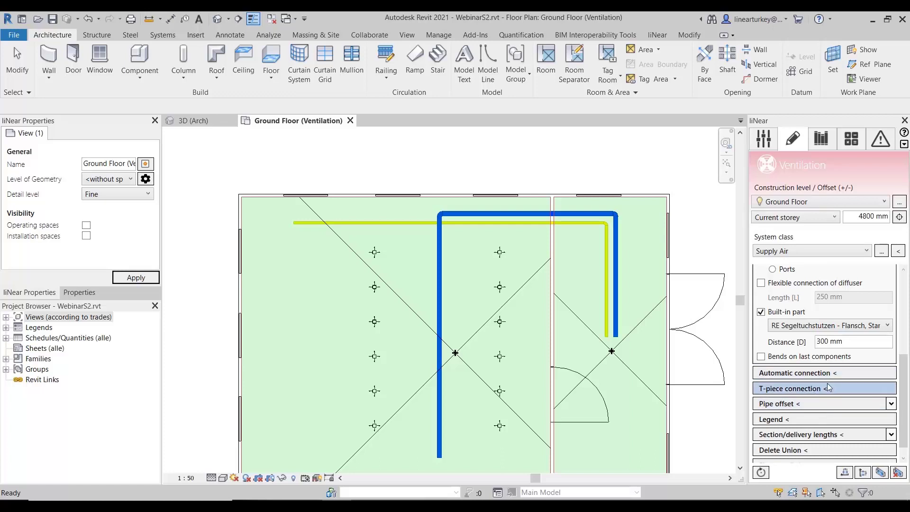
scroll(828, 387, down, 1)
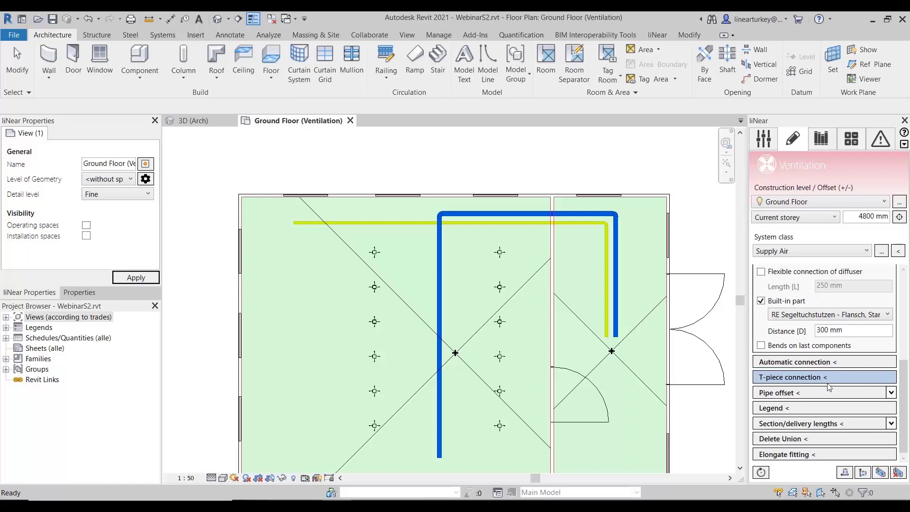
click(764, 410)
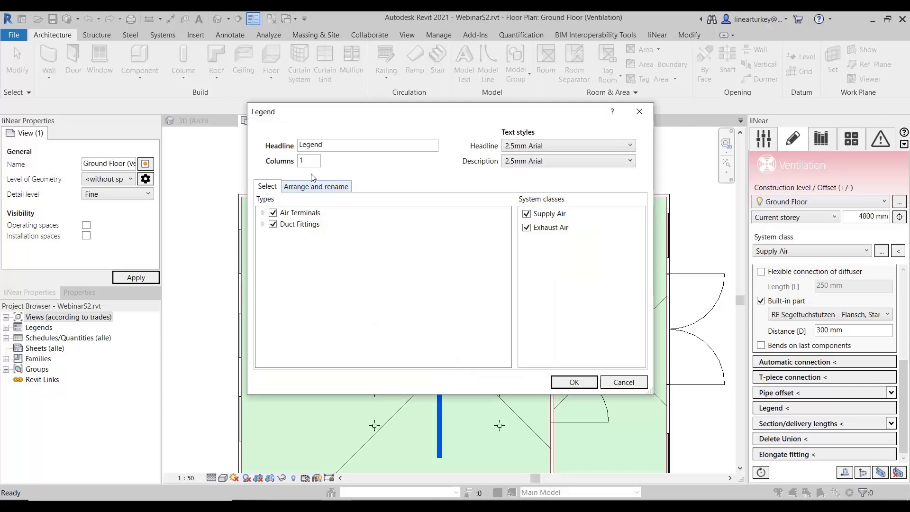
click(263, 212)
click(263, 235)
click(263, 235)
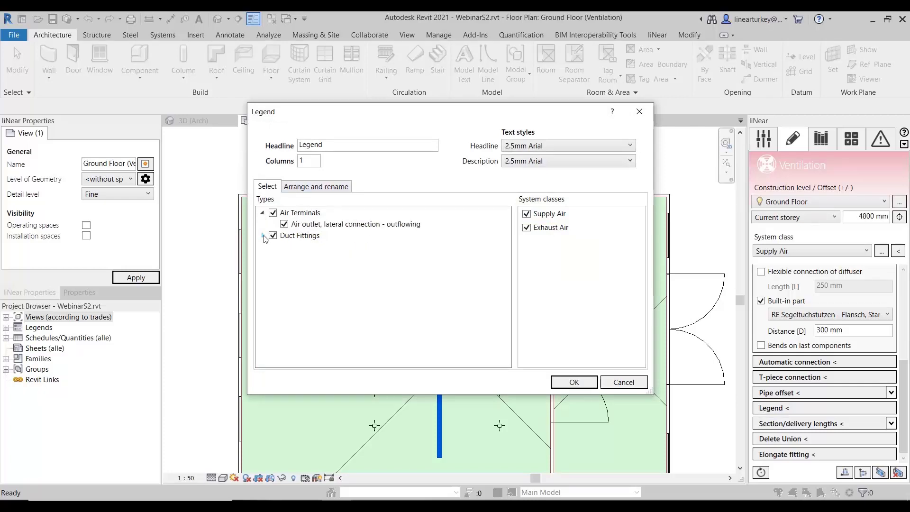
click(262, 212)
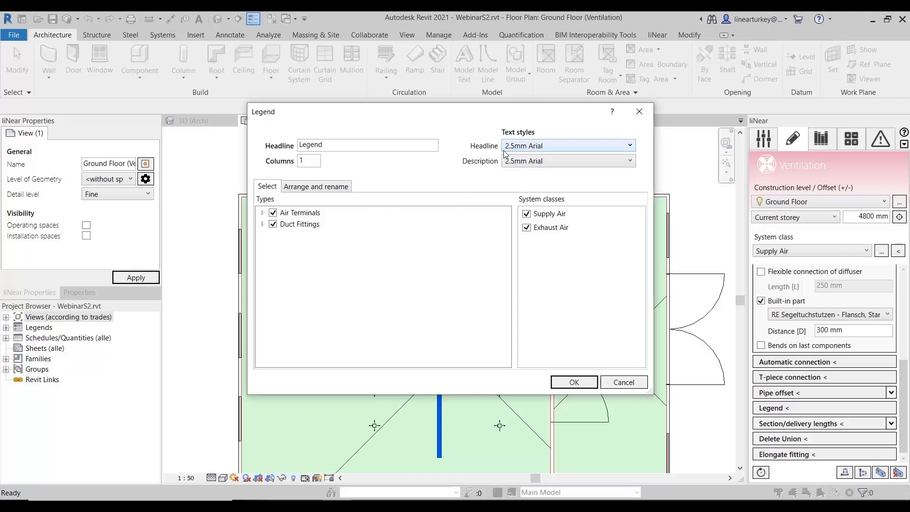
- Check the legend's entry order and descriptions, generate it using the project's existing rectangular duct type, and close the legend view after viewing it
click(333, 189)
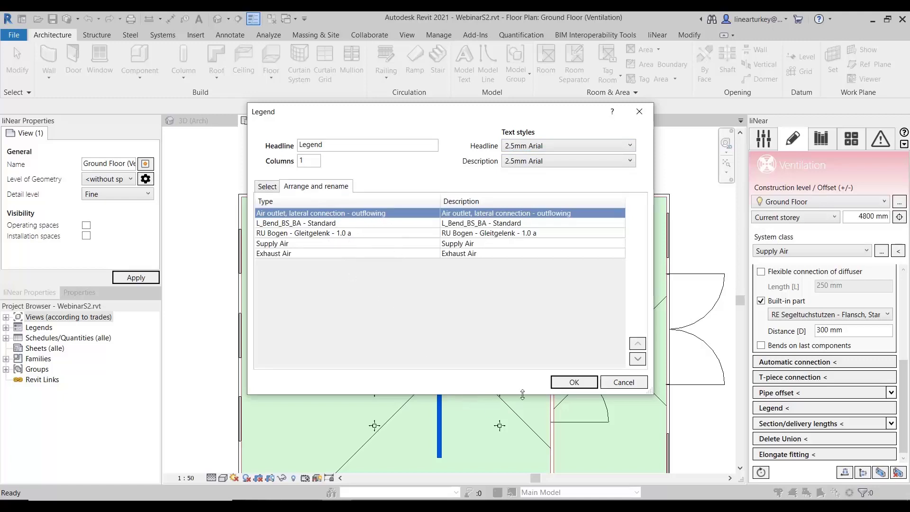
click(564, 383)
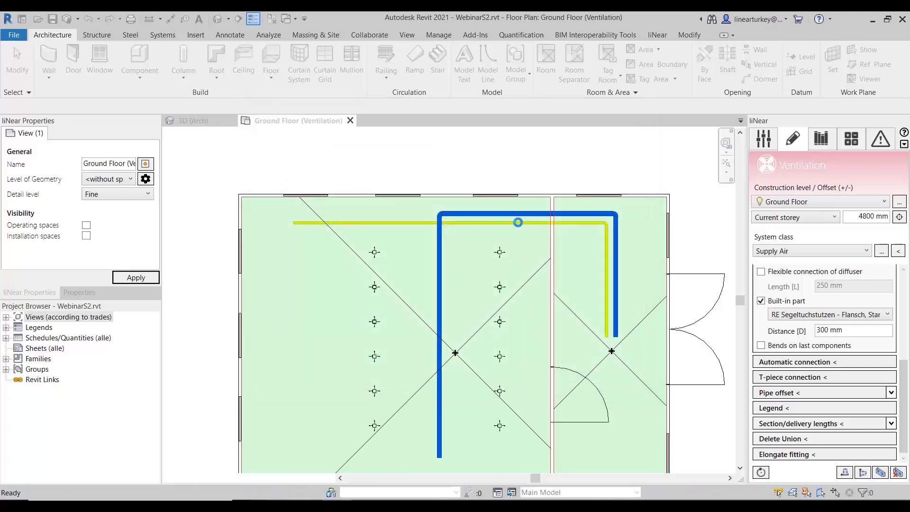
click(517, 222)
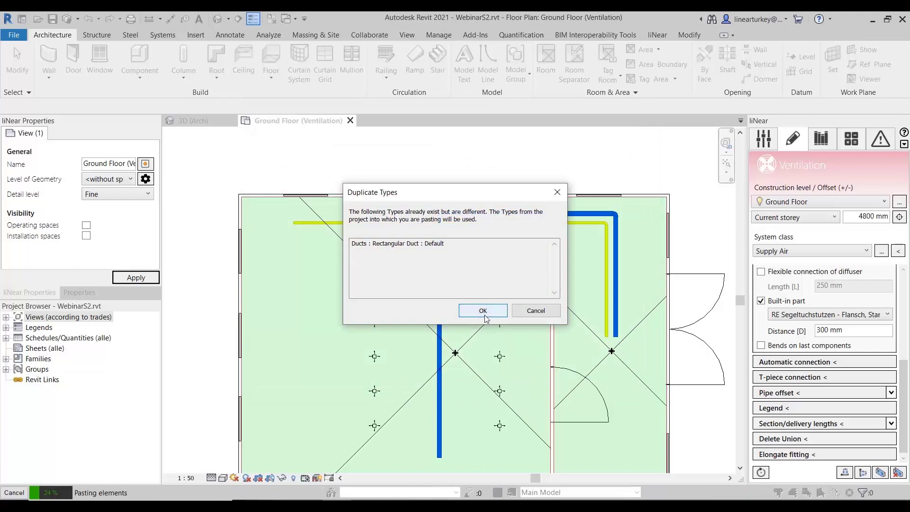
click(484, 314)
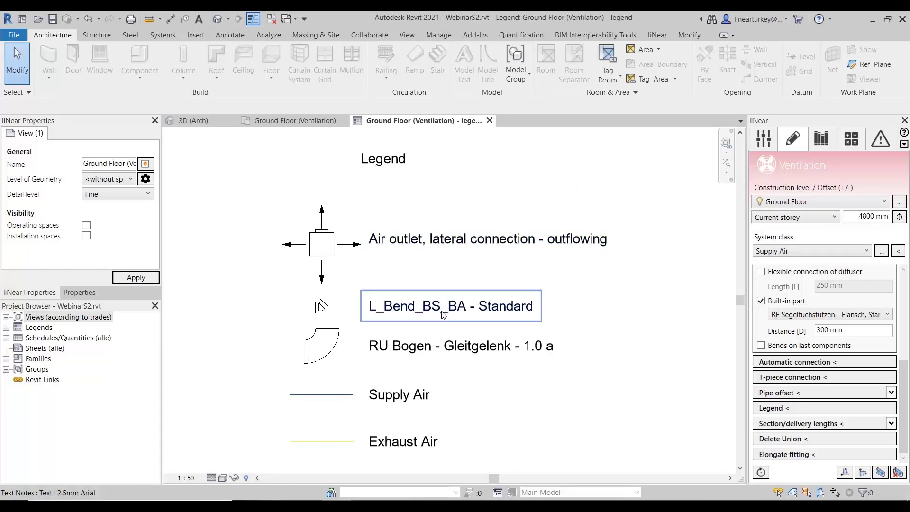
scroll(497, 268, down, 2)
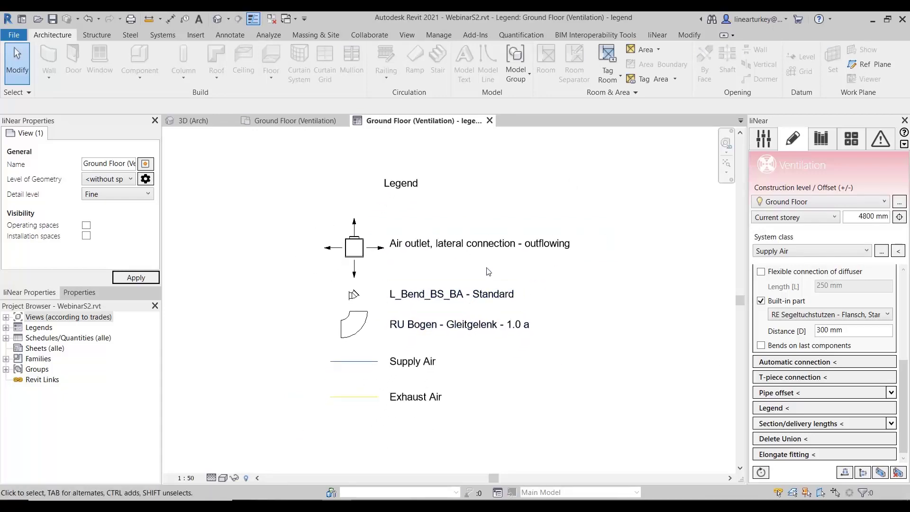
click(490, 120)
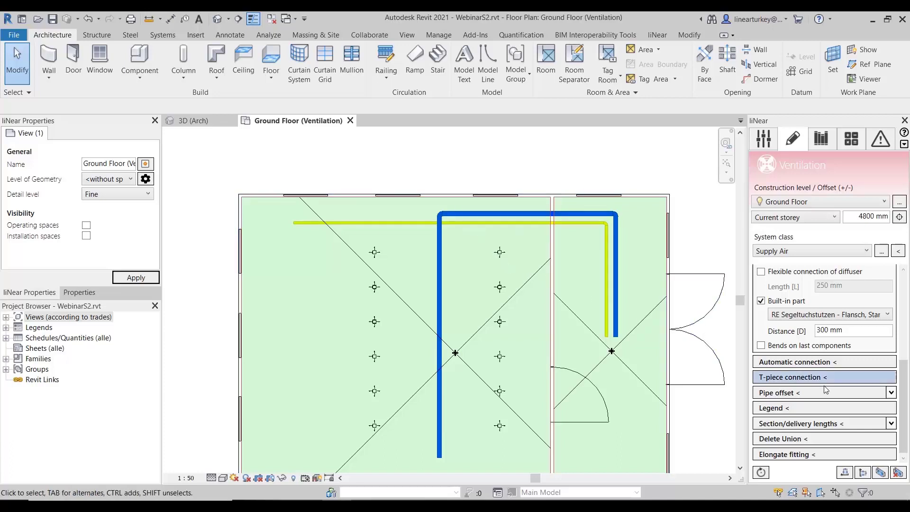
- Start a pipe offset on the horizontal exhaust duct, with the supply duct's long vertical run in the large room as the obstacle
click(891, 392)
drag(904, 382, 905, 427)
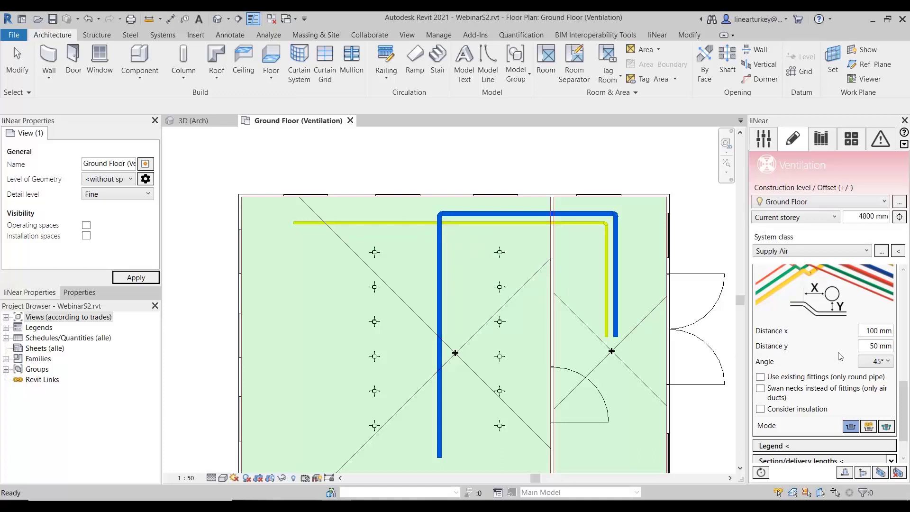
scroll(839, 357, up, 3)
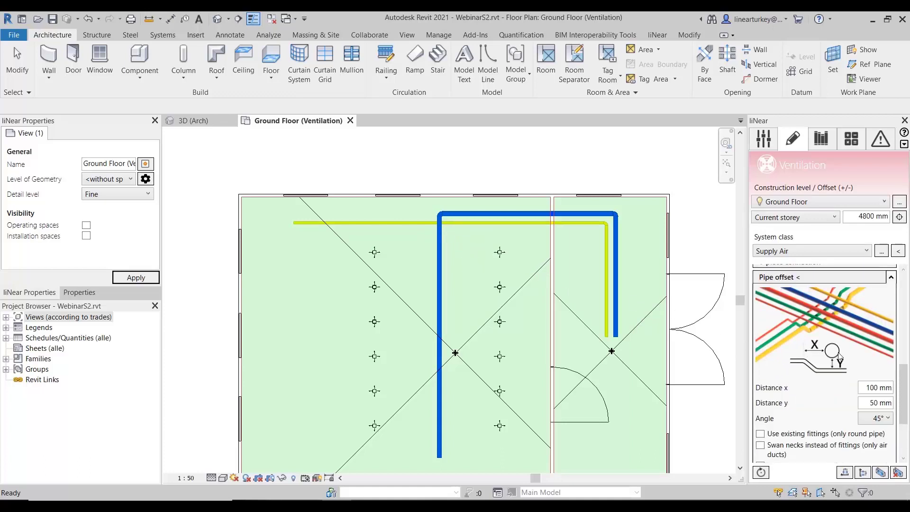
click(803, 276)
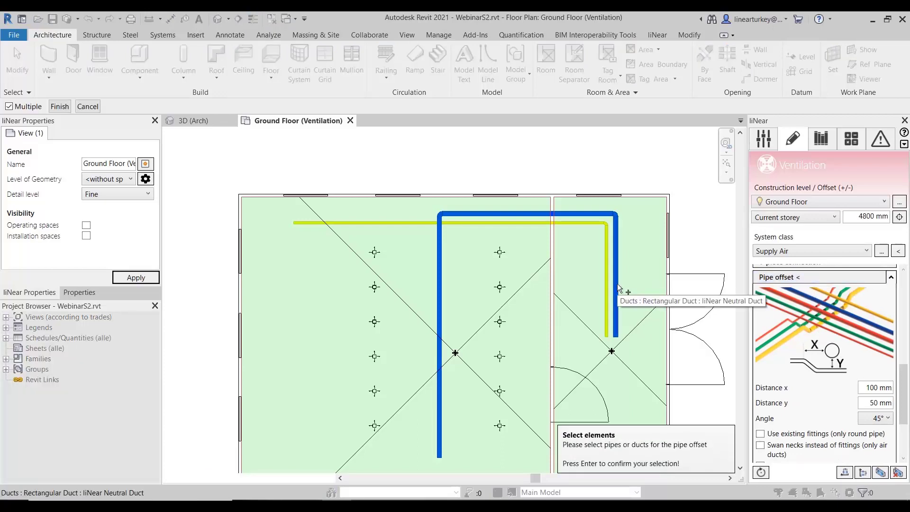
click(464, 221)
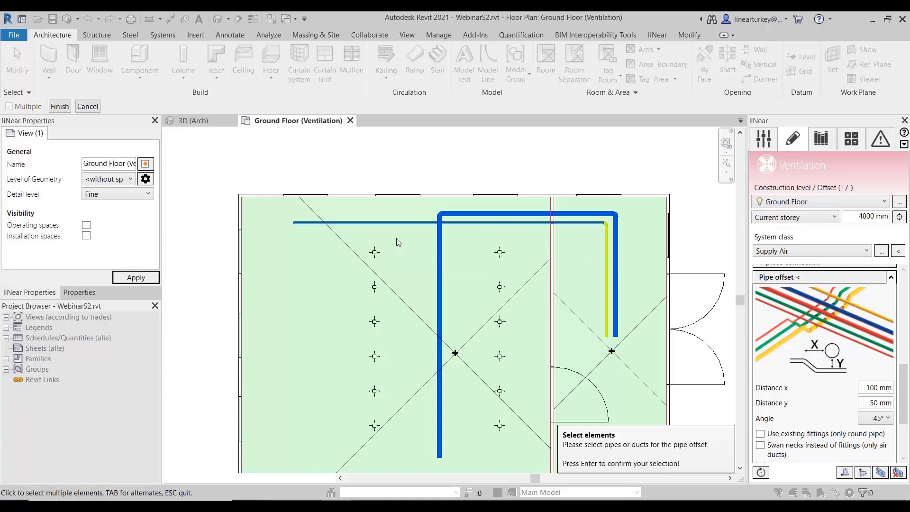
key(Return)
click(440, 247)
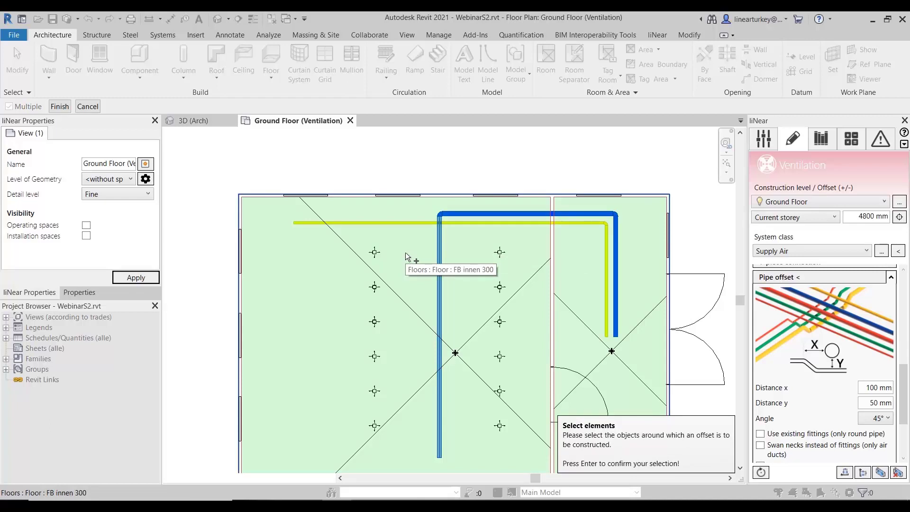
key(Return)
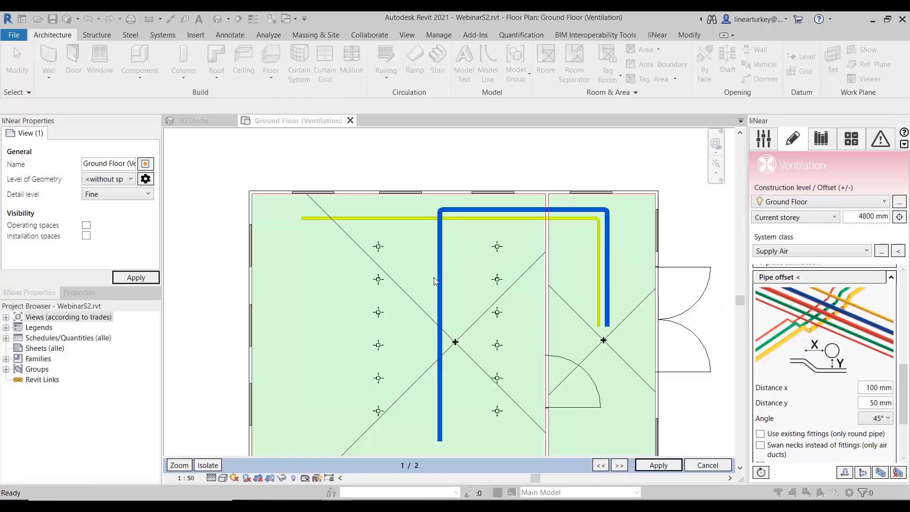
- Cycle through the pipe offset variants and apply the one that routes the exhaust duct beneath the supply duct
scroll(428, 215, up, 5)
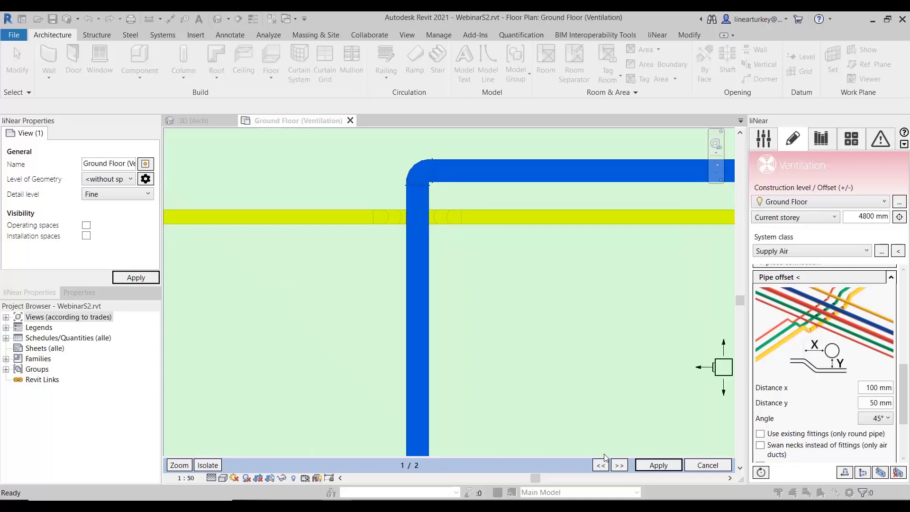
click(619, 465)
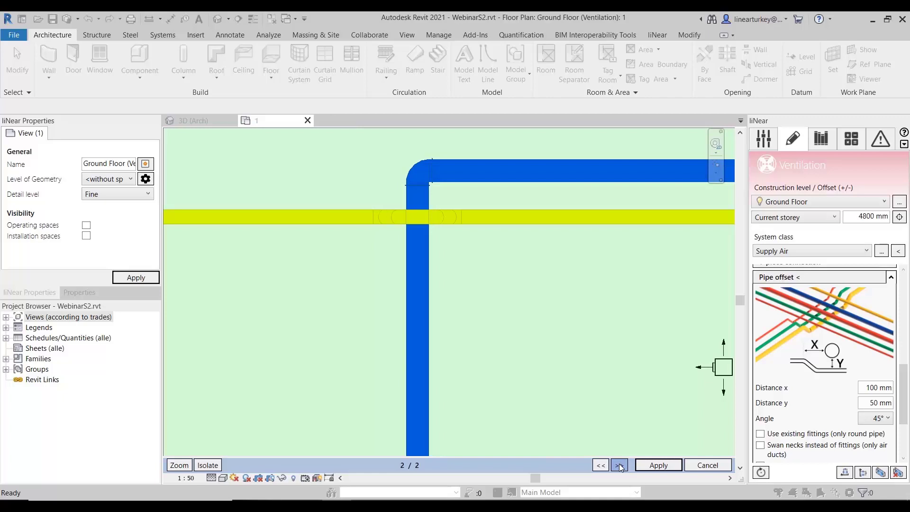
click(619, 465)
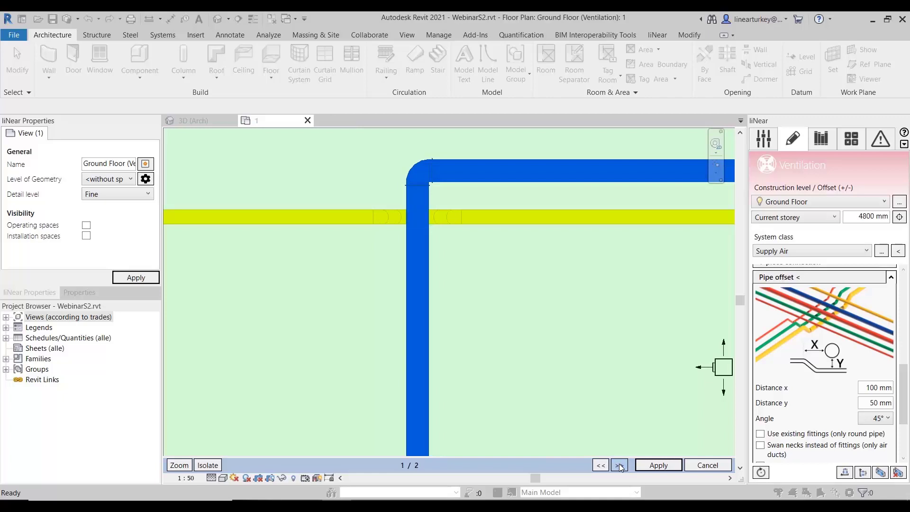
click(659, 466)
- Create a sectioned 3D view of the area where the exhaust duct crosses the supply duct
scroll(446, 220, up, 3)
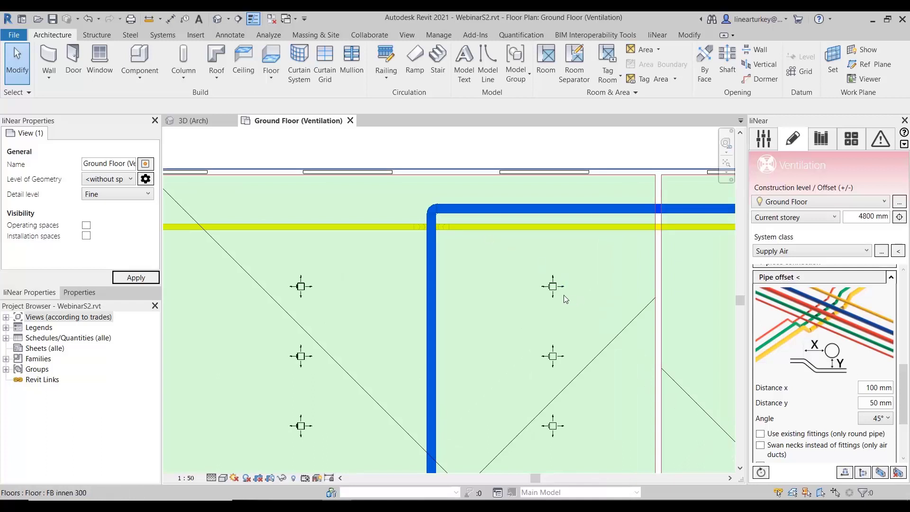
scroll(440, 241, up, 2)
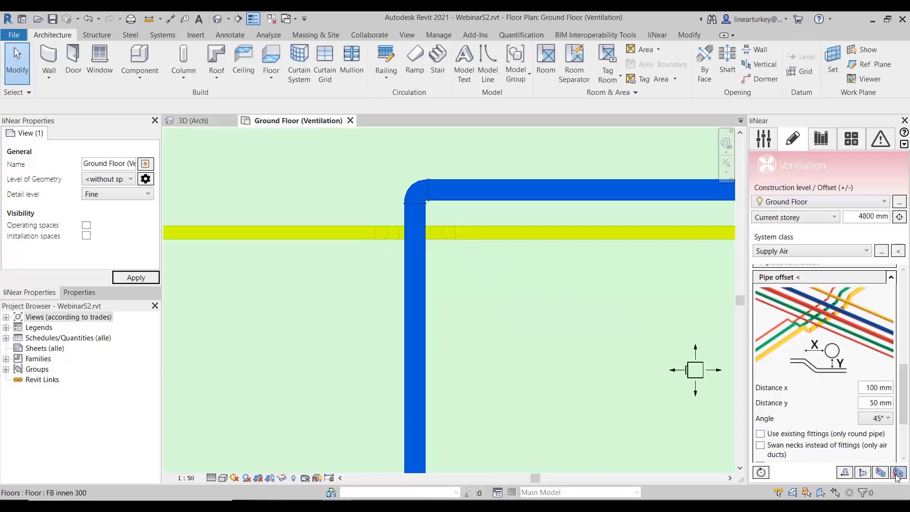
click(880, 473)
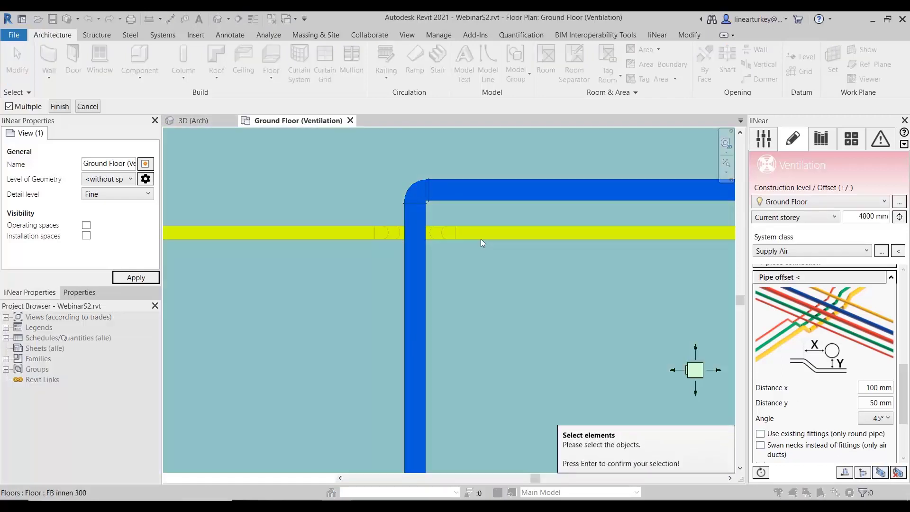
drag(339, 145, 519, 297)
key(Return)
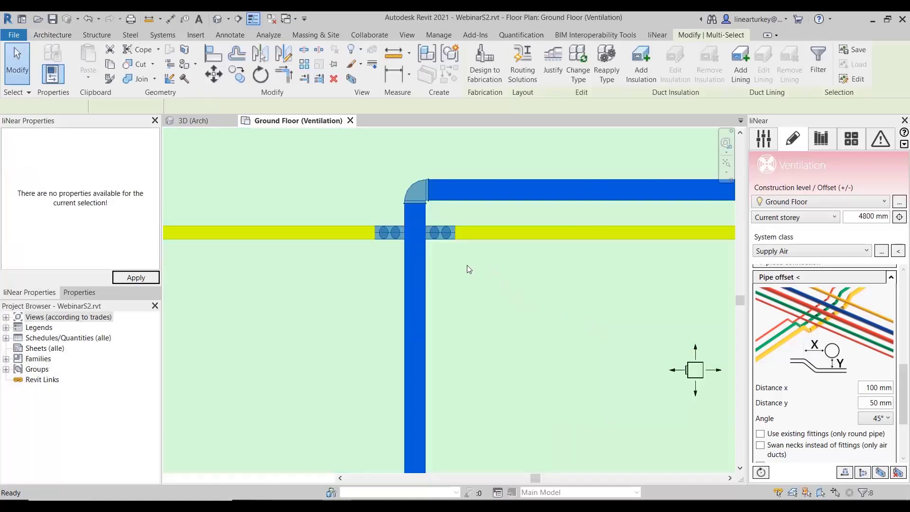
- Inspect the exhaust duct's offset beneath the supply duct from several angles, then close the 3D view and return to the floor plan
scroll(435, 298, up, 5)
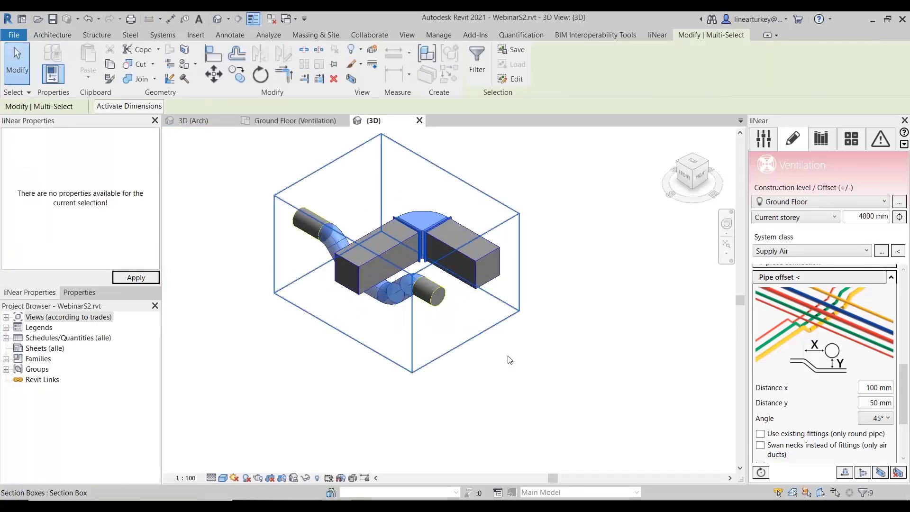
shift+middle_drag(504, 351, 593, 303)
scroll(512, 309, up, 4)
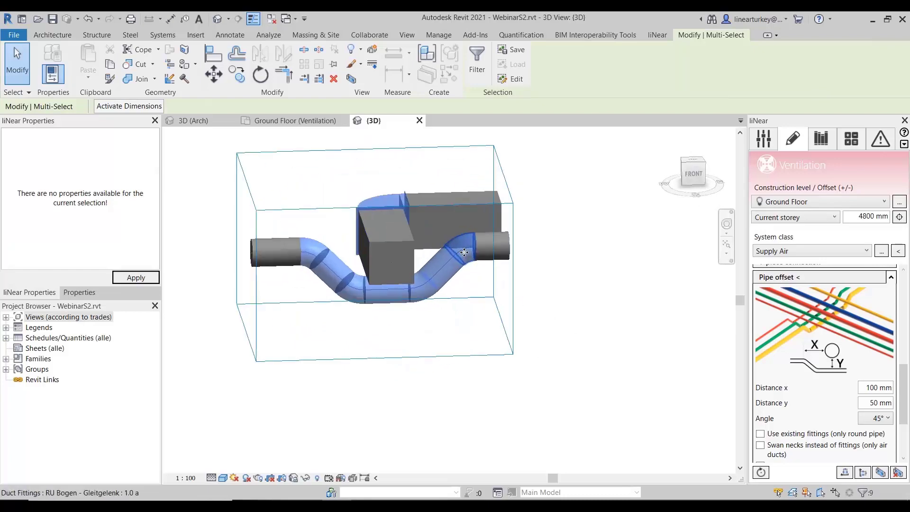
shift+middle_drag(512, 309, 488, 284)
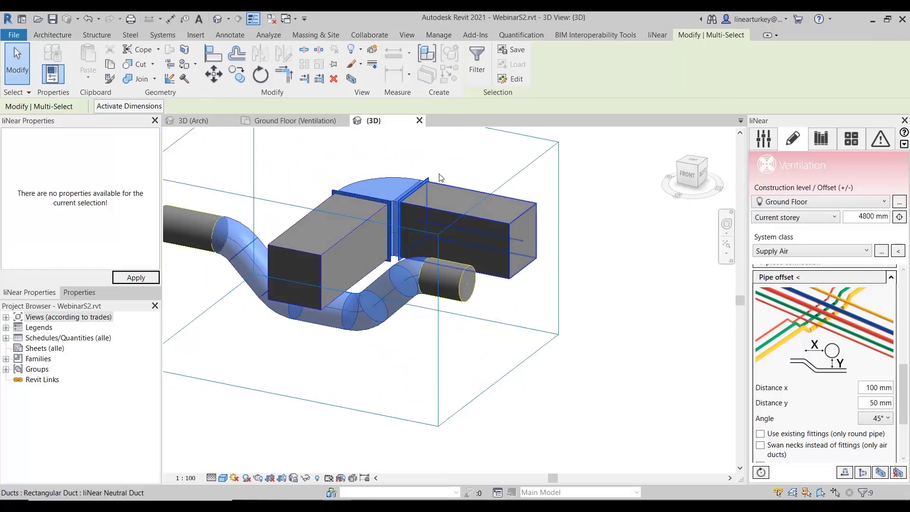
click(419, 121)
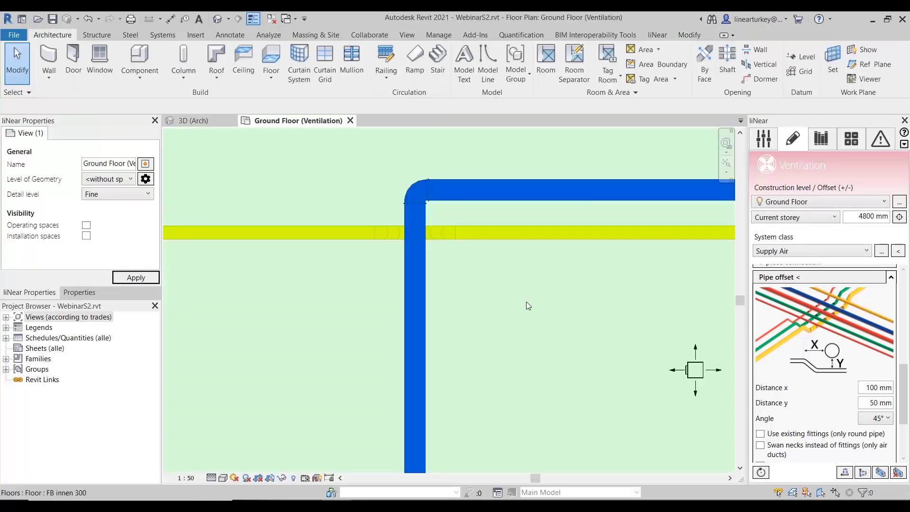
scroll(523, 296, down, 2)
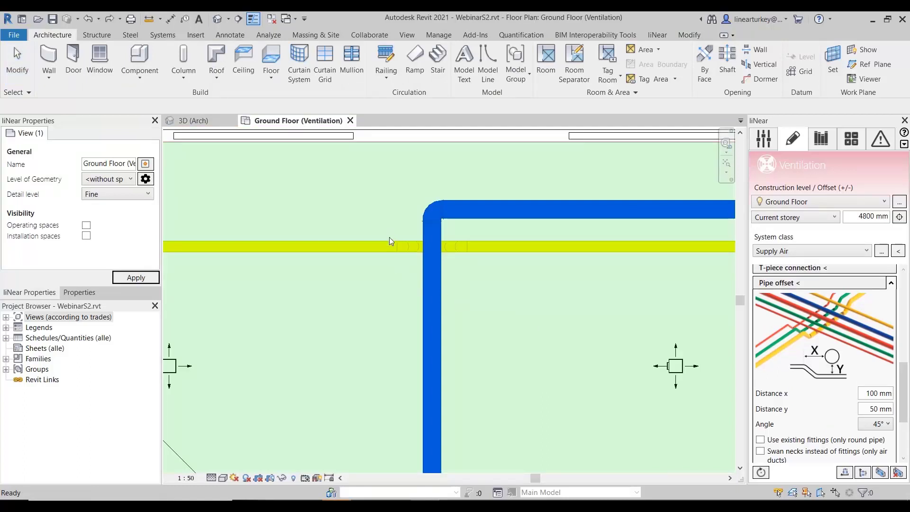
- Switch from the pipe offset settings to the component connection settings and turn off the built-in part
scroll(420, 289, down, 1)
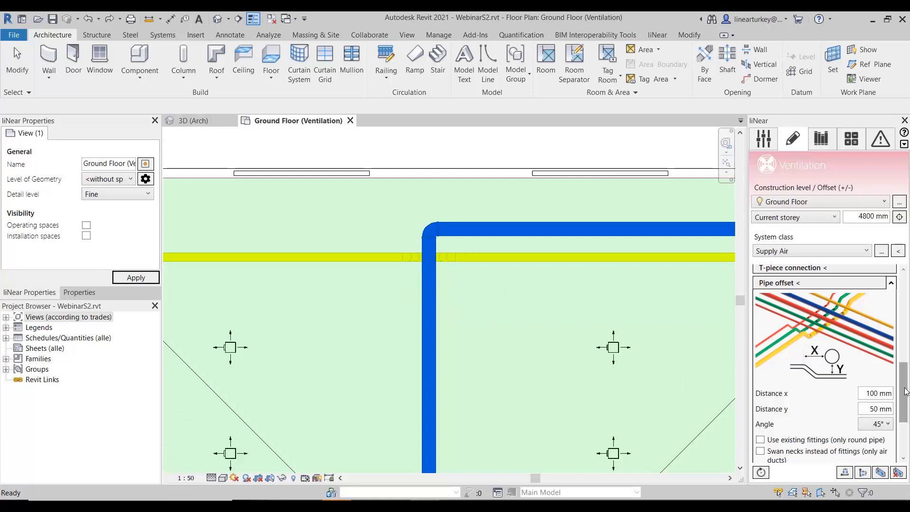
click(891, 282)
scroll(830, 315, up, 6)
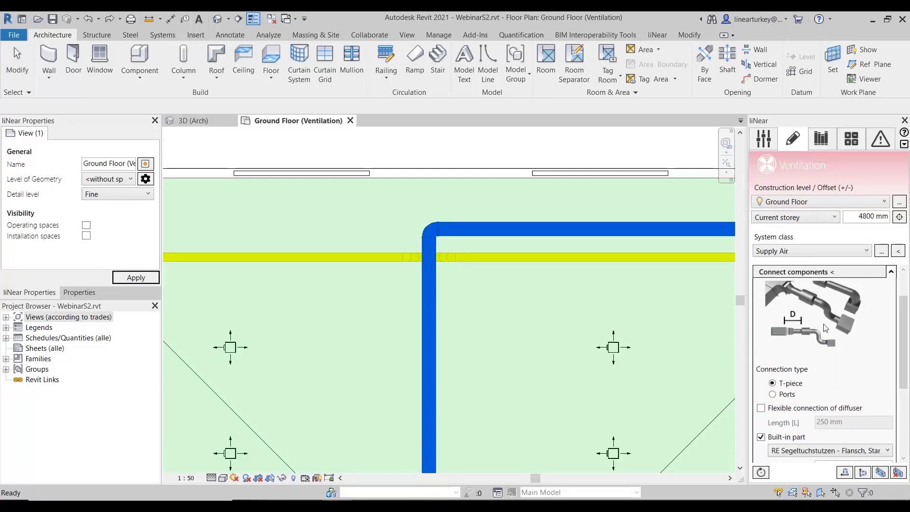
click(799, 437)
scroll(908, 334, up, 2)
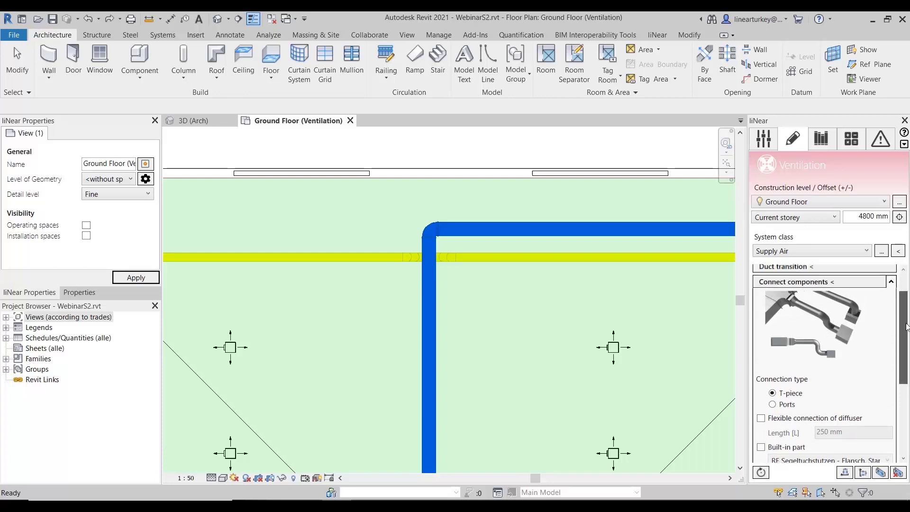
scroll(497, 290, down, 1)
scroll(495, 290, down, 2)
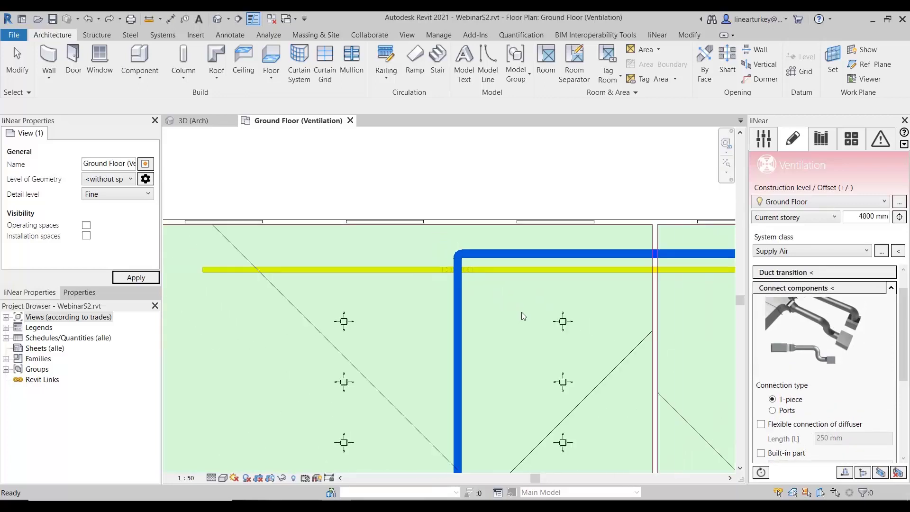
- Examine the connector orientation of the outlets in both columns beside the supply duct's long vertical run
middle_drag(522, 321, 553, 308)
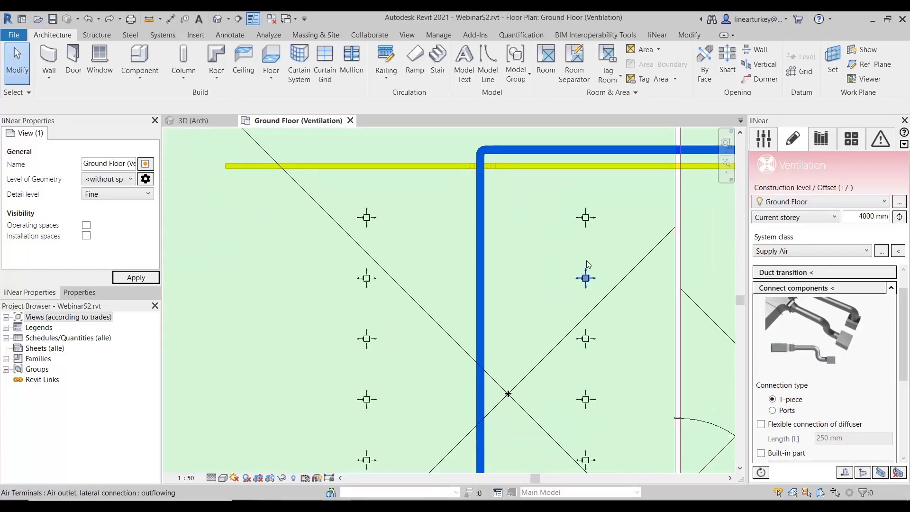
scroll(585, 217, up, 4)
middle_drag(310, 209, 472, 208)
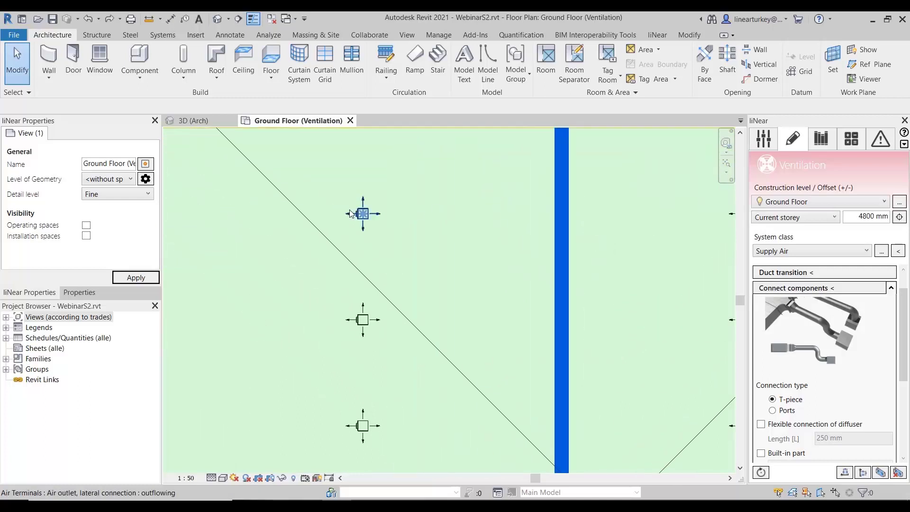
scroll(358, 212, up, 5)
scroll(376, 431, down, 3)
scroll(376, 431, down, 1)
middle_drag(406, 368, 409, 298)
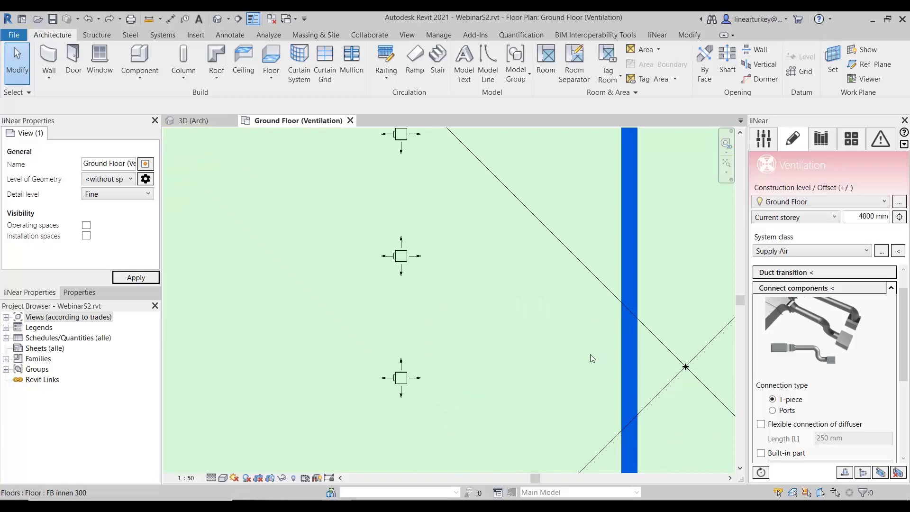
scroll(554, 355, down, 3)
middle_drag(548, 365, 535, 307)
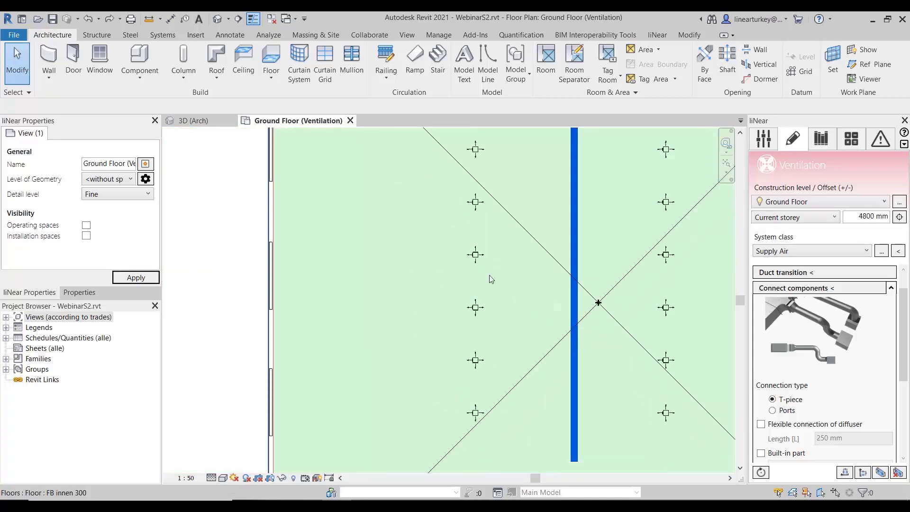
scroll(522, 308, down, 1)
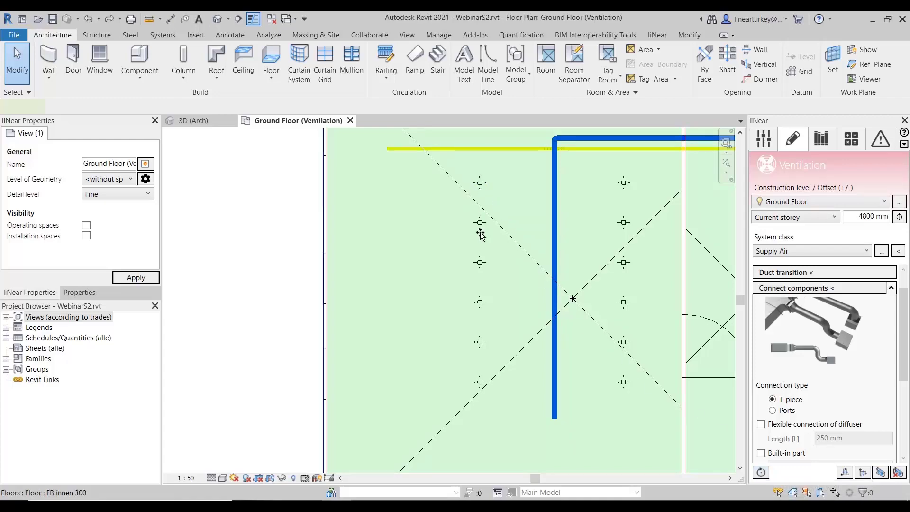
click(494, 258)
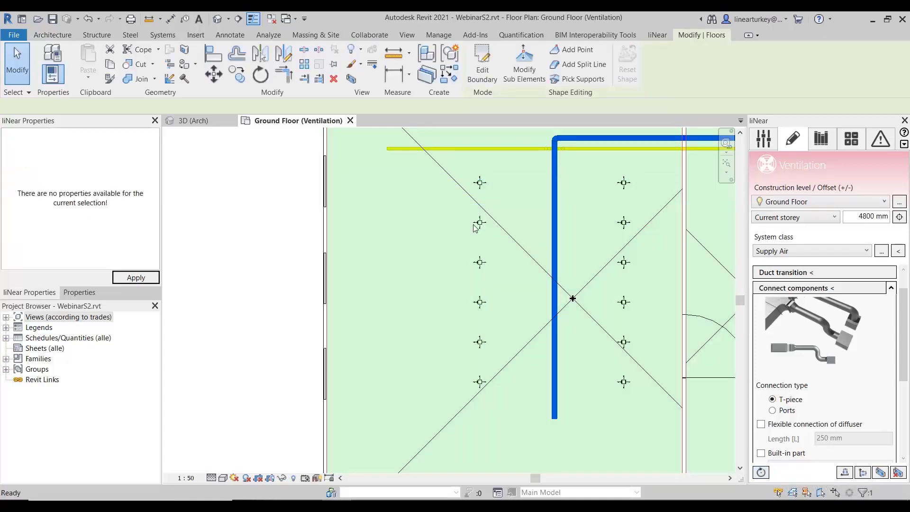
click(526, 307)
scroll(358, 272, down, 3)
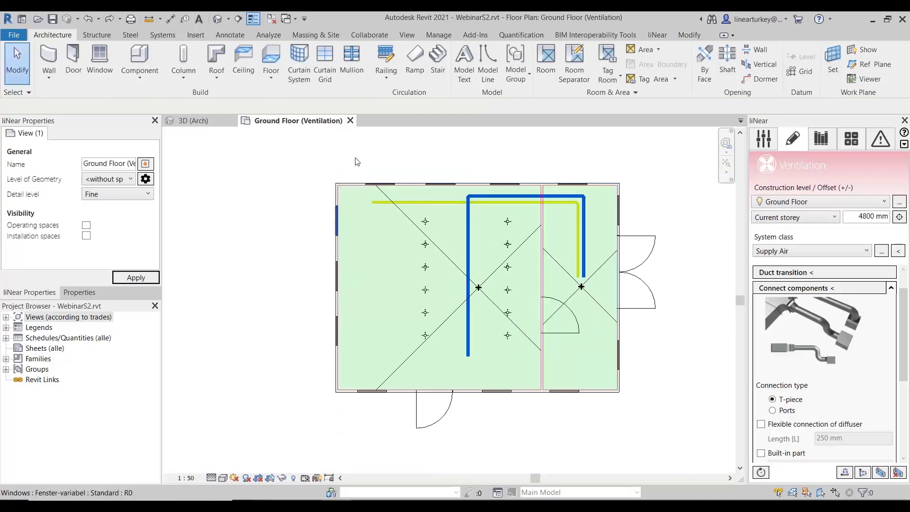
- Rotate the six outlets in the column left of the supply duct so their connectors face the duct
drag(425, 203, 438, 347)
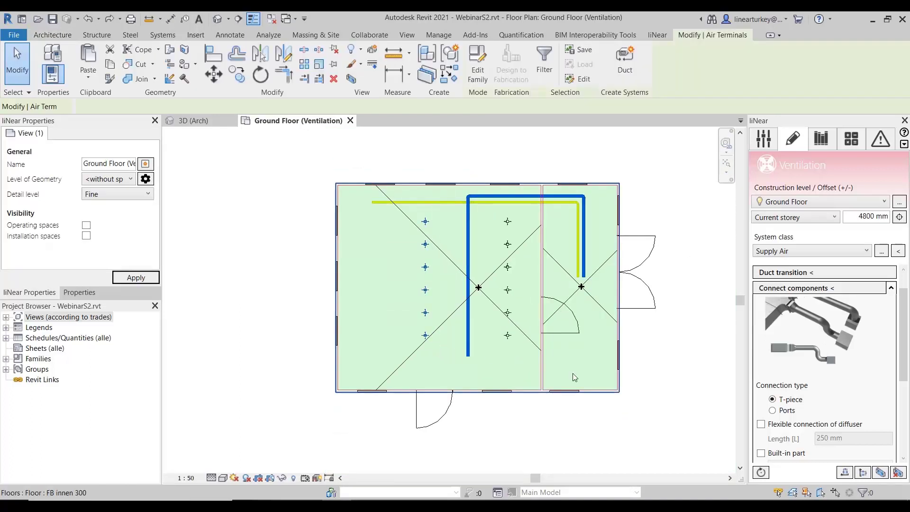
click(760, 472)
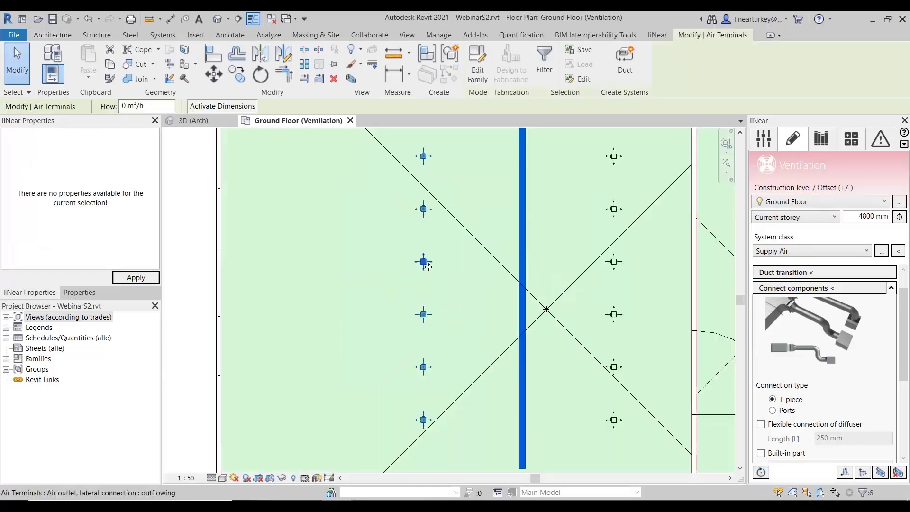
click(761, 473)
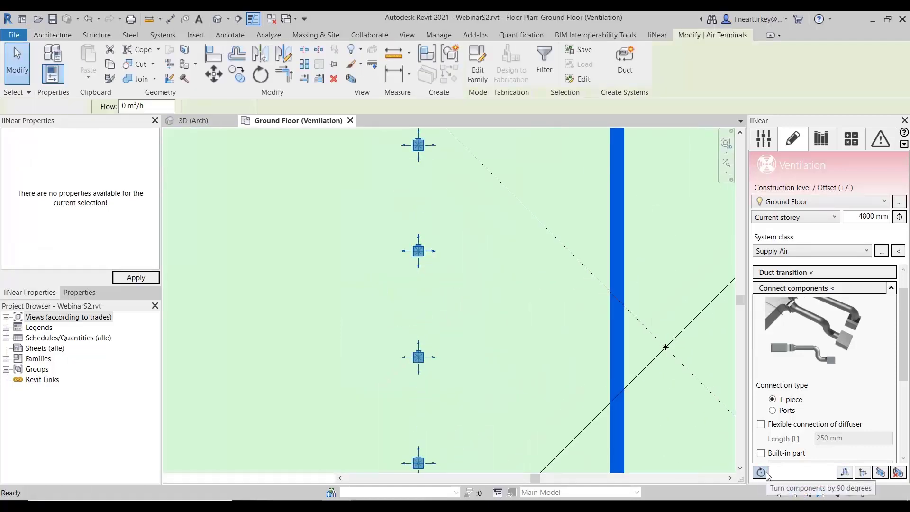
click(459, 282)
scroll(460, 283, down, 1)
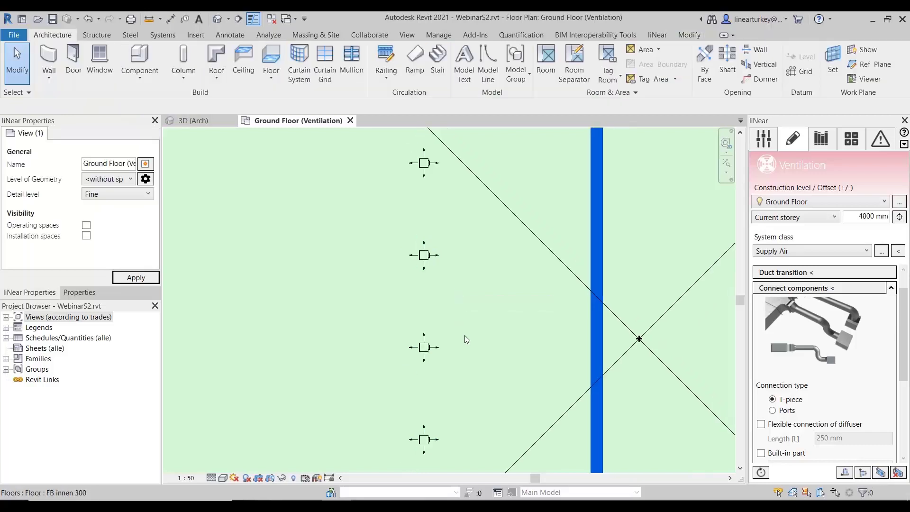
- Connect all twelve outlets in the large room to the supply duct's vertical run using the Ports connection type
scroll(488, 329, down, 3)
middle_drag(524, 323, 448, 288)
scroll(514, 306, down, 1)
scroll(485, 308, down, 2)
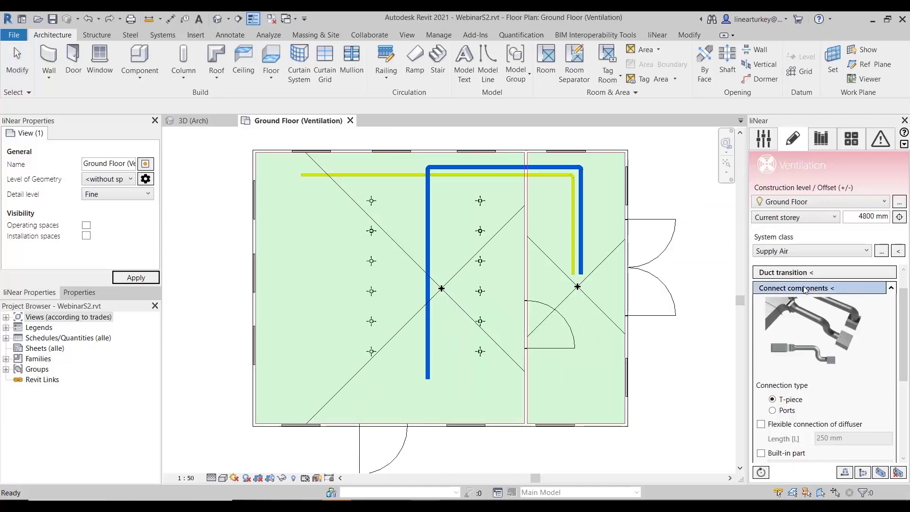
click(780, 410)
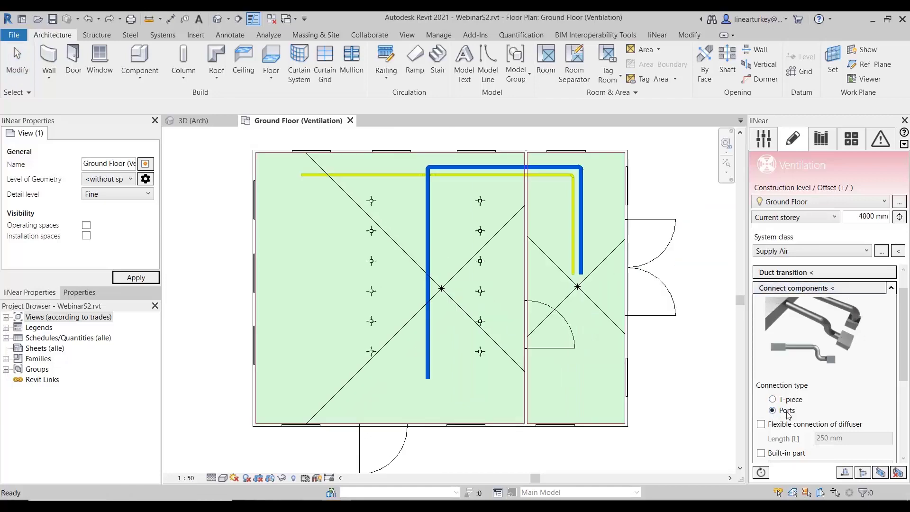
click(789, 290)
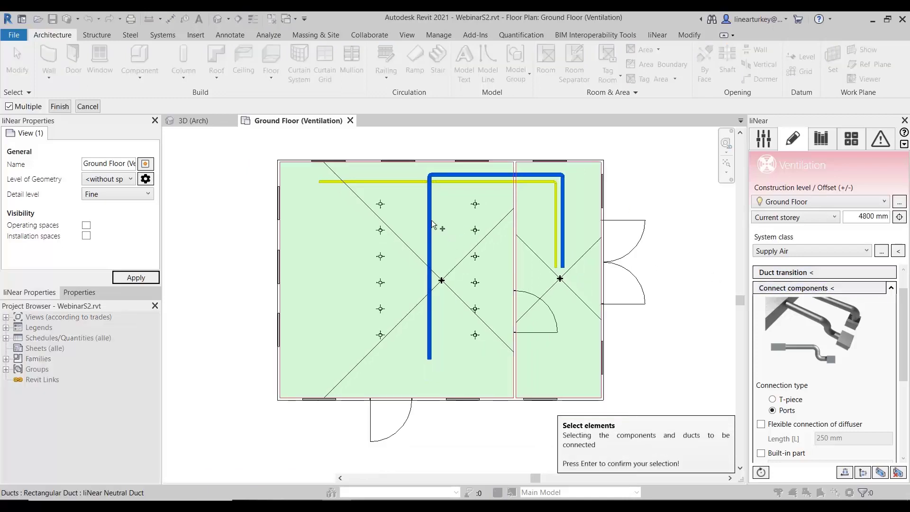
scroll(431, 220, down, 3)
drag(372, 147, 481, 348)
scroll(499, 278, up, 2)
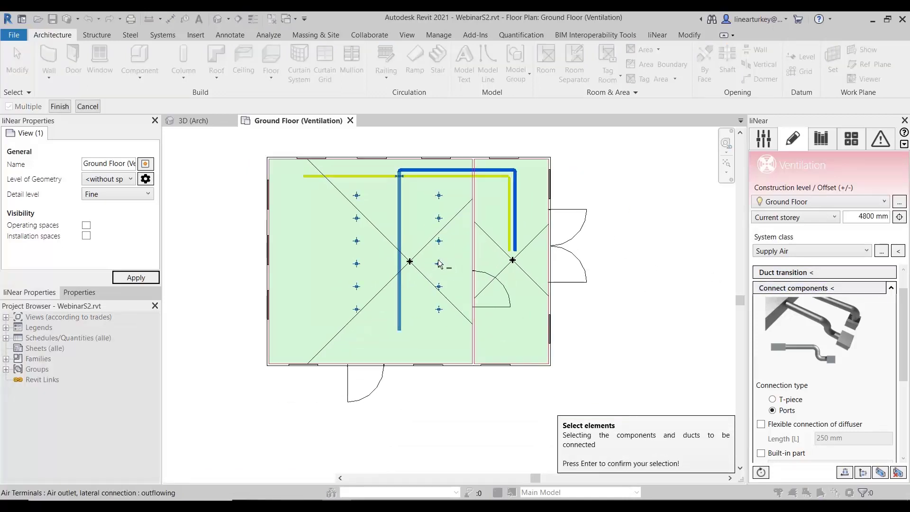
key(Return)
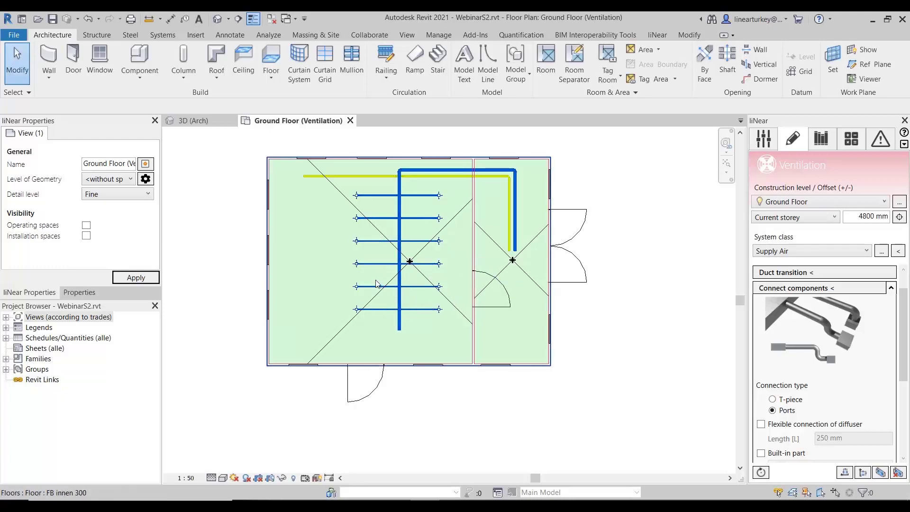
- Extend the exhaust duct from its open left end vertically down the large room, ending level with the supply duct's lower end
scroll(406, 277, up, 5)
scroll(503, 284, up, 1)
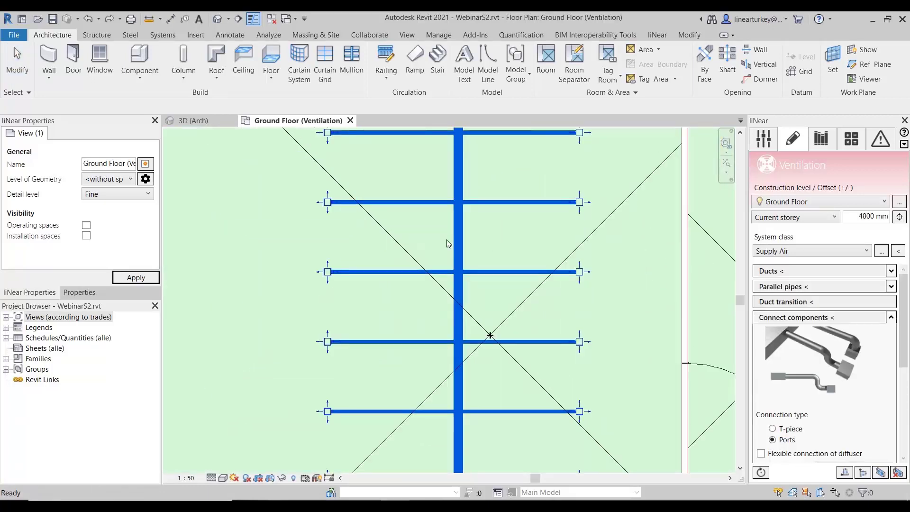
scroll(446, 240, down, 2)
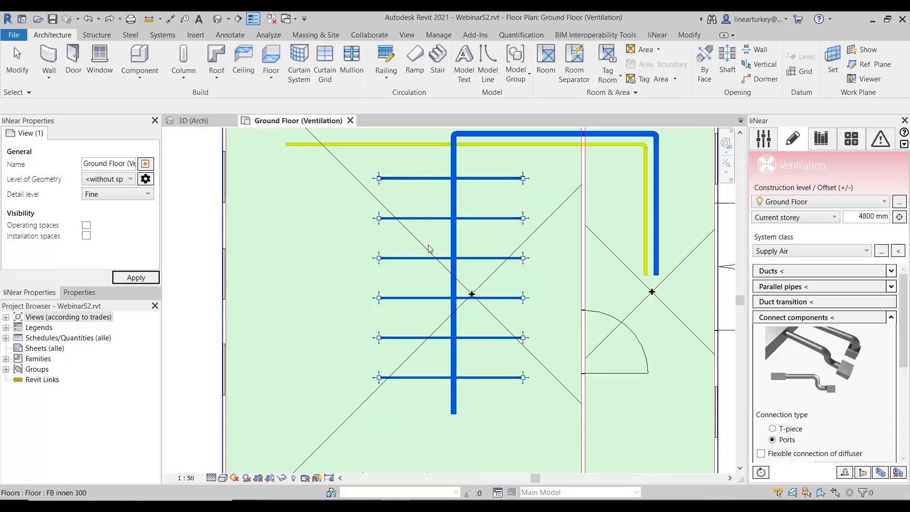
key(Escape)
middle_drag(342, 212, 432, 245)
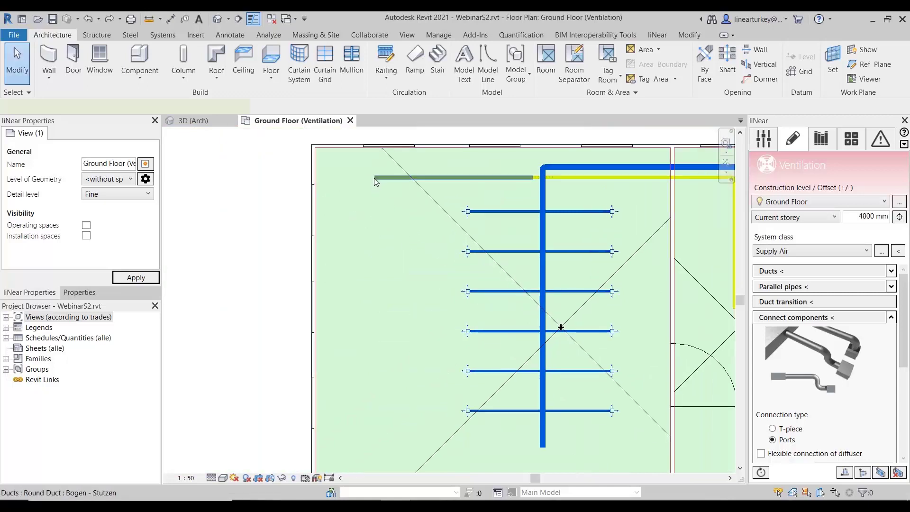
click(375, 181)
right_click(375, 180)
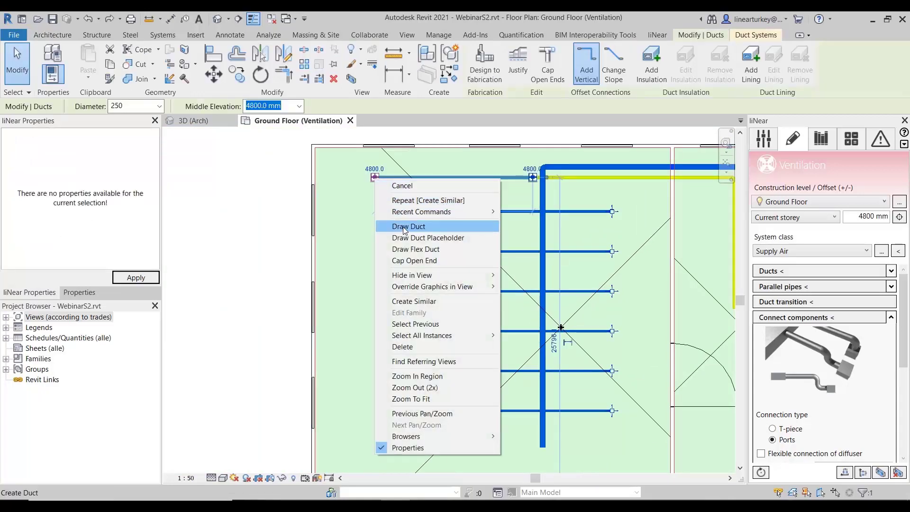
click(403, 227)
scroll(366, 300, down, 1)
middle_drag(376, 392, 374, 286)
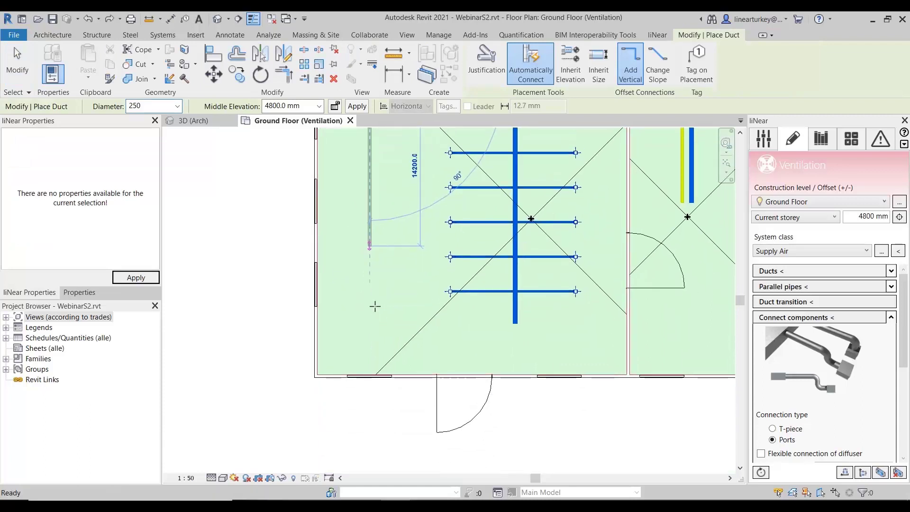
scroll(376, 319, up, 1)
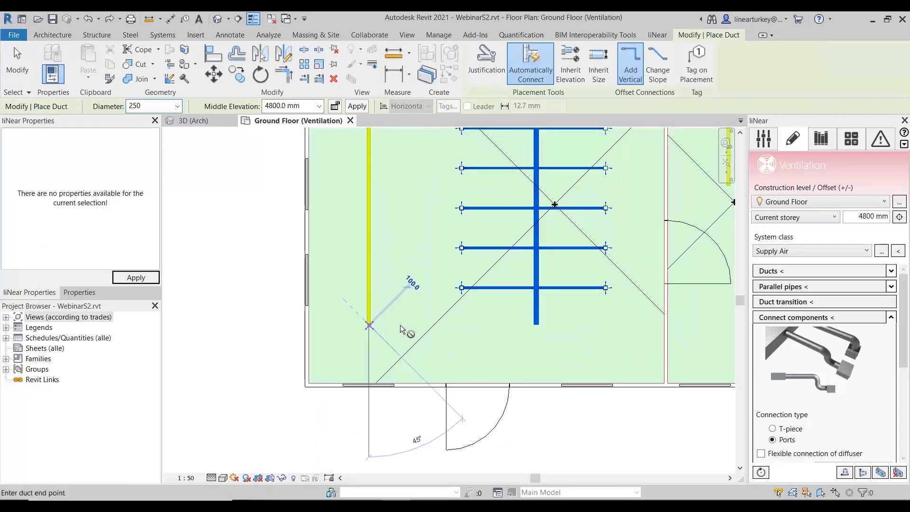
key(Escape)
key(Escape)
- Load the RE Air grille family from the ventilation component library and choose its inflowing type for placement
middle_drag(546, 264, 499, 367)
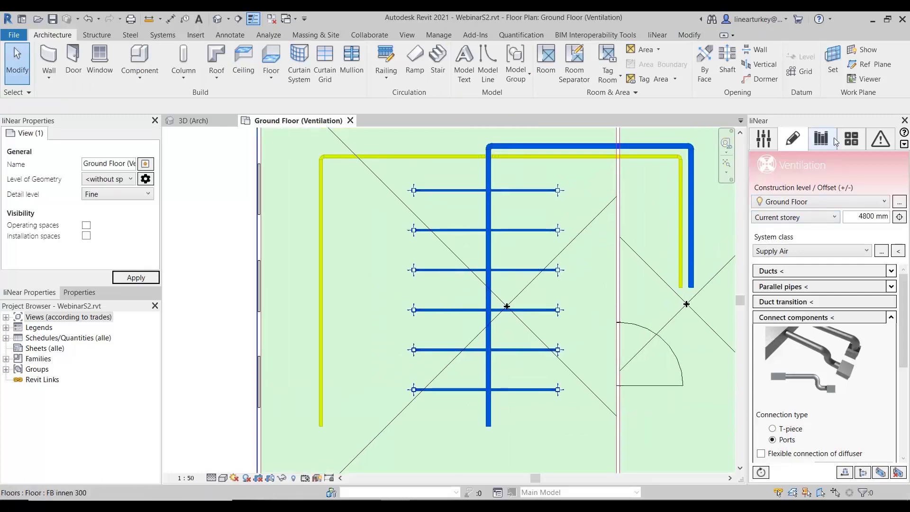
click(824, 141)
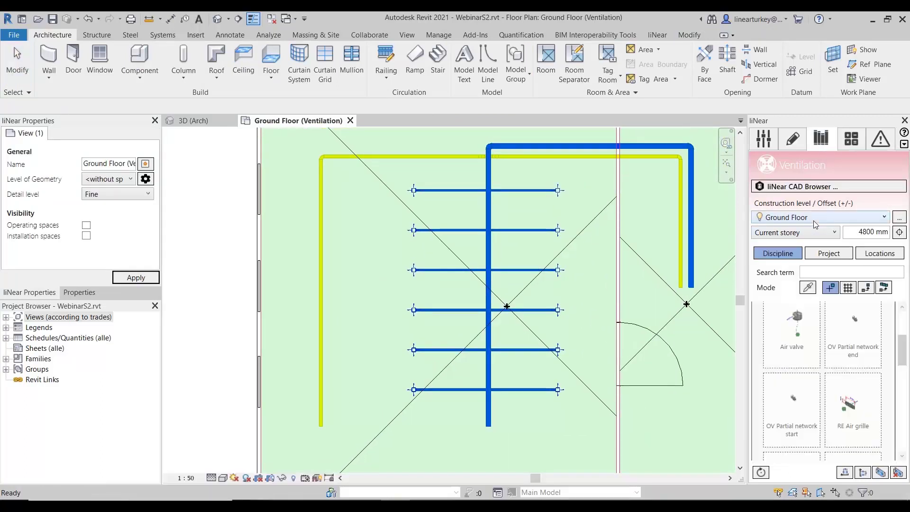
scroll(867, 357, up, 3)
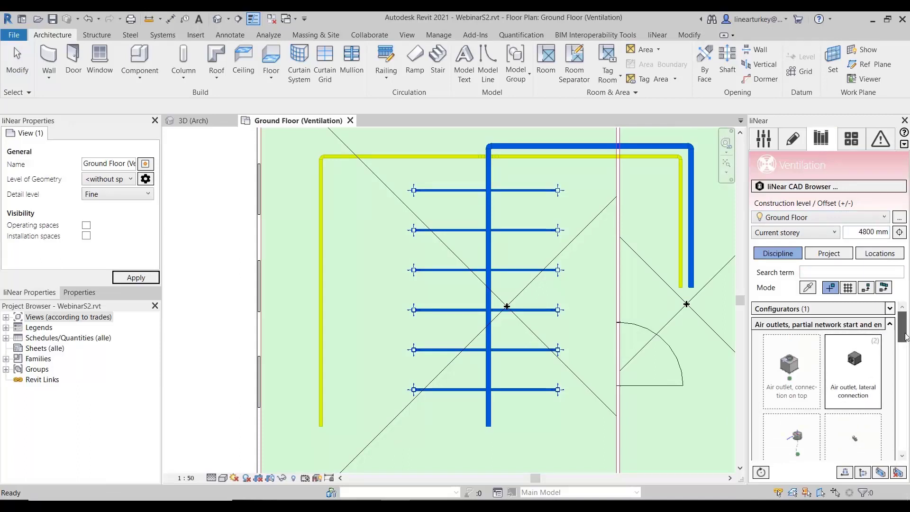
scroll(902, 327, down, 3)
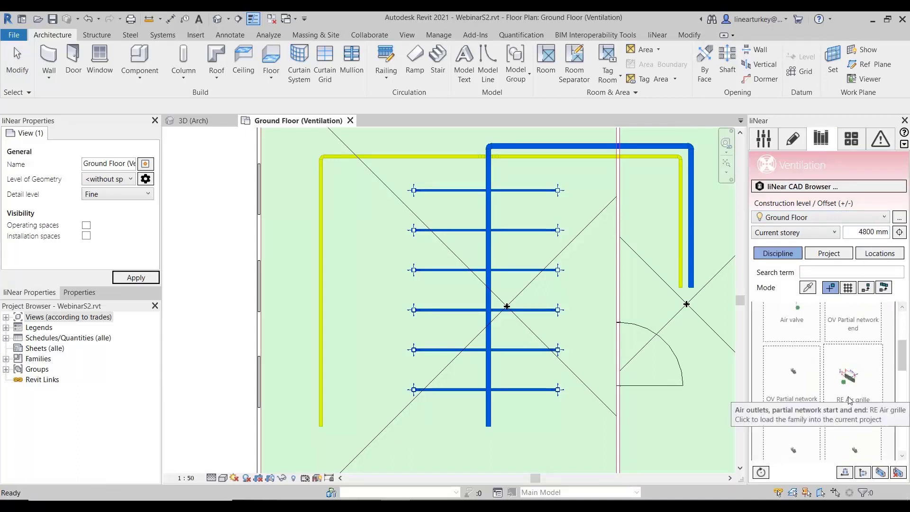
click(853, 380)
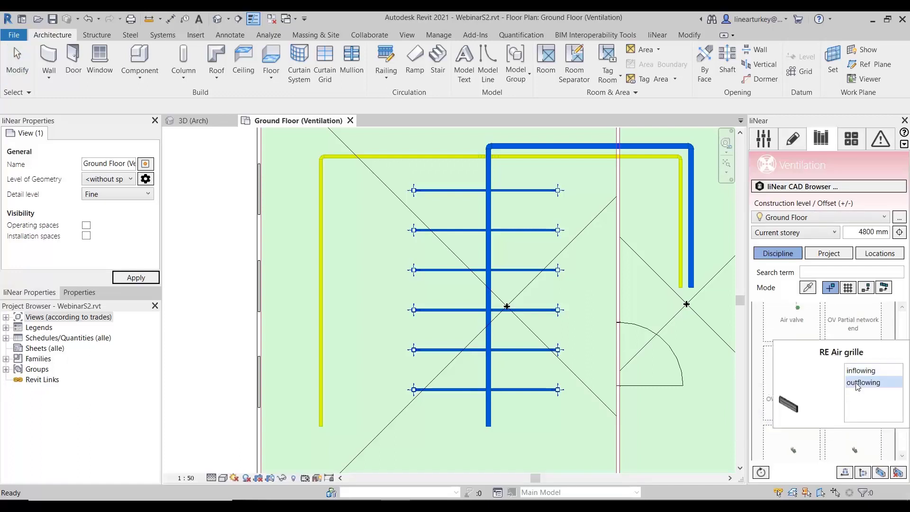
click(867, 369)
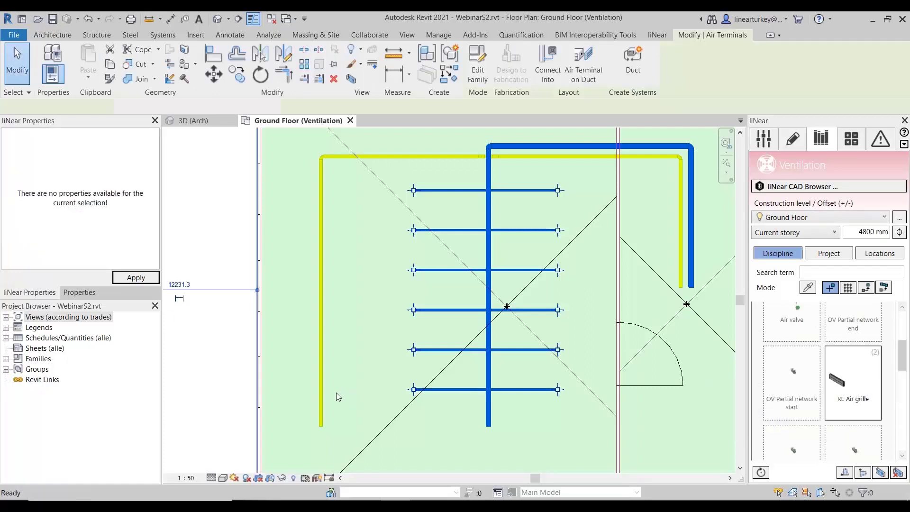
- Place an inflowing RE Air grille on the exhaust duct's vertical run, level with the lowest row of supply outlets
scroll(337, 393, up, 3)
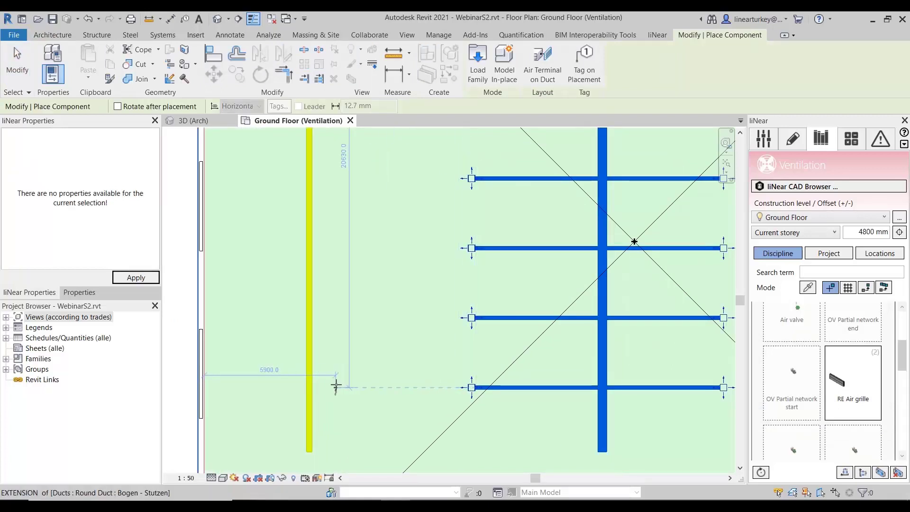
scroll(328, 387, up, 2)
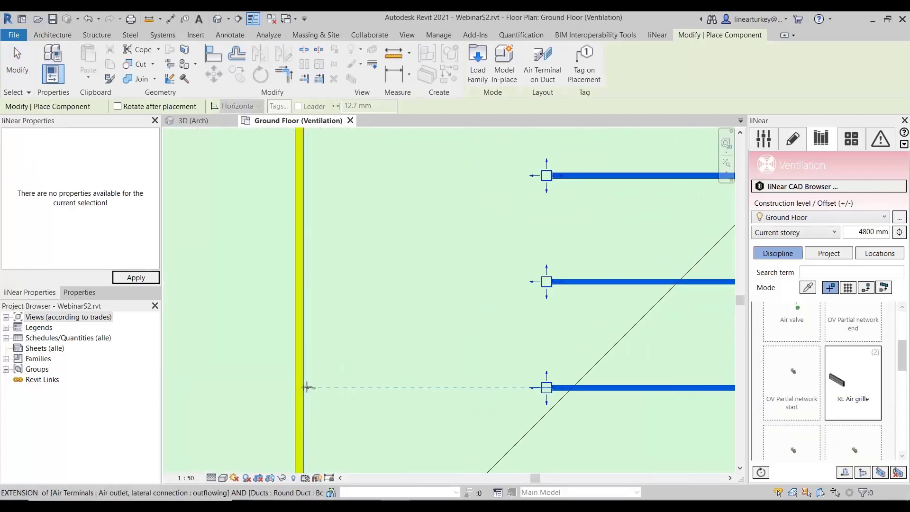
click(307, 387)
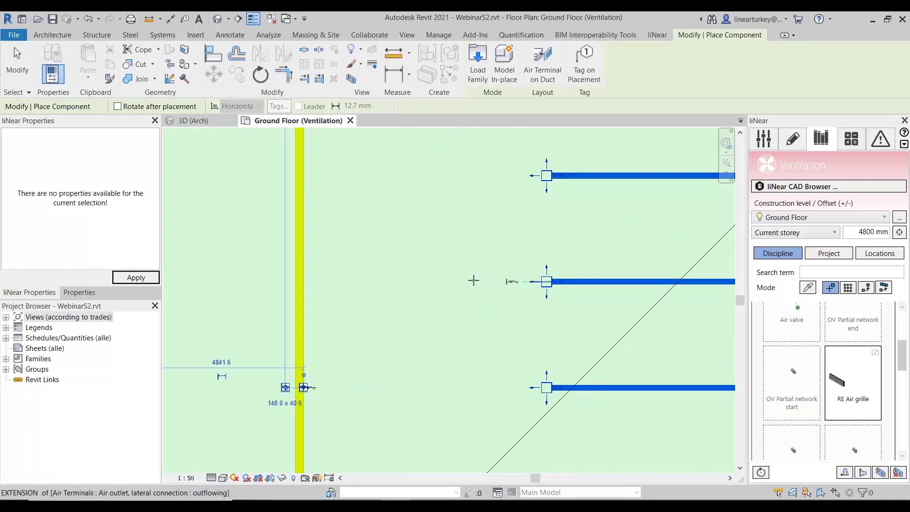
click(304, 281)
middle_drag(330, 284, 332, 289)
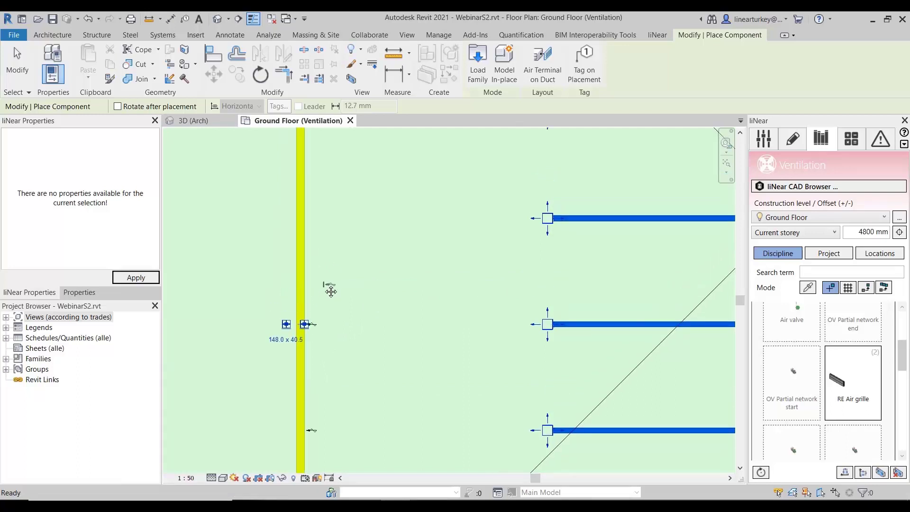
key(ctrl+z)
- Place two more RE Air grilles on the exhaust duct's vertical run, level with the fourth and second outlet rows from the top
middle_drag(394, 297, 386, 397)
key(space)
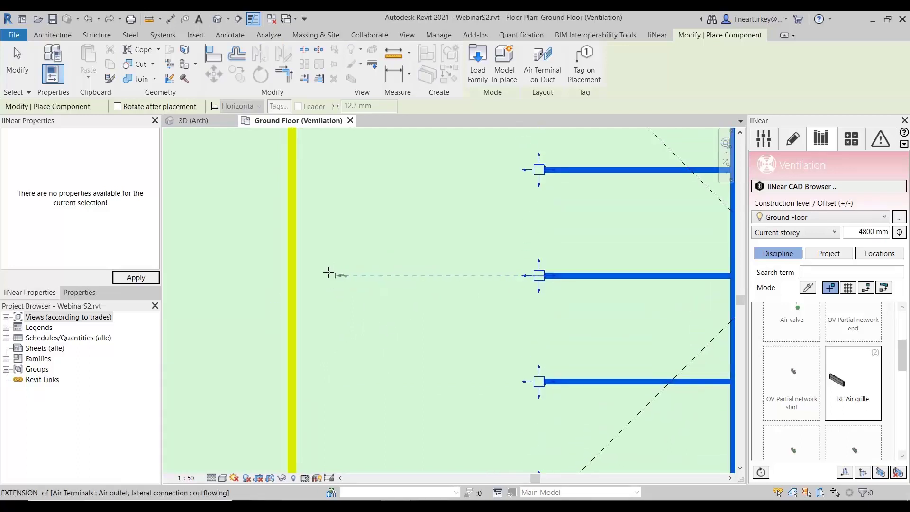
click(298, 273)
middle_drag(374, 211, 356, 275)
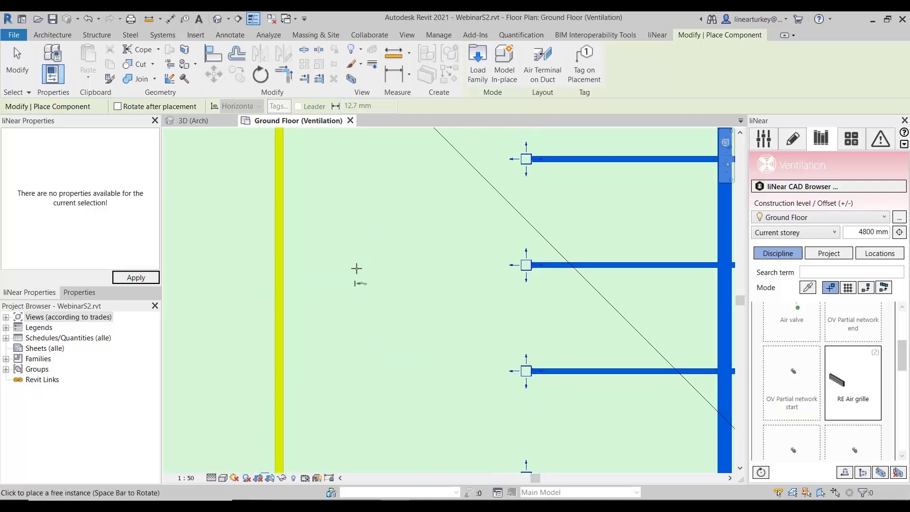
click(286, 264)
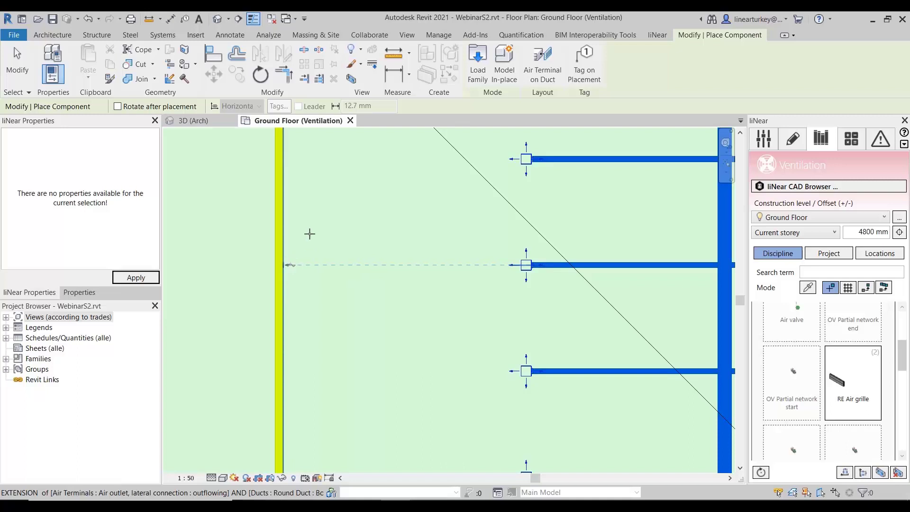
- Place two RE Air grilles under the horizontal exhaust duct, one above each outlet column, and end the placement
middle_drag(331, 199, 326, 422)
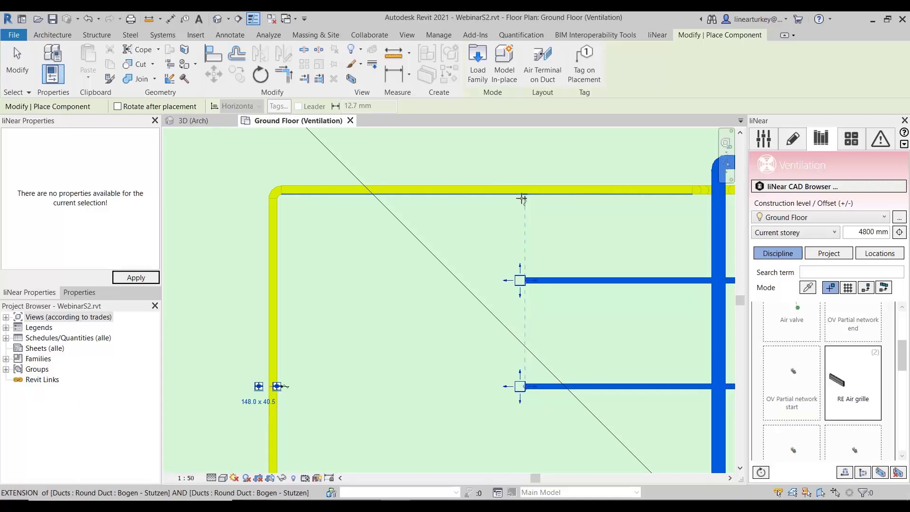
click(523, 197)
middle_drag(511, 239, 201, 268)
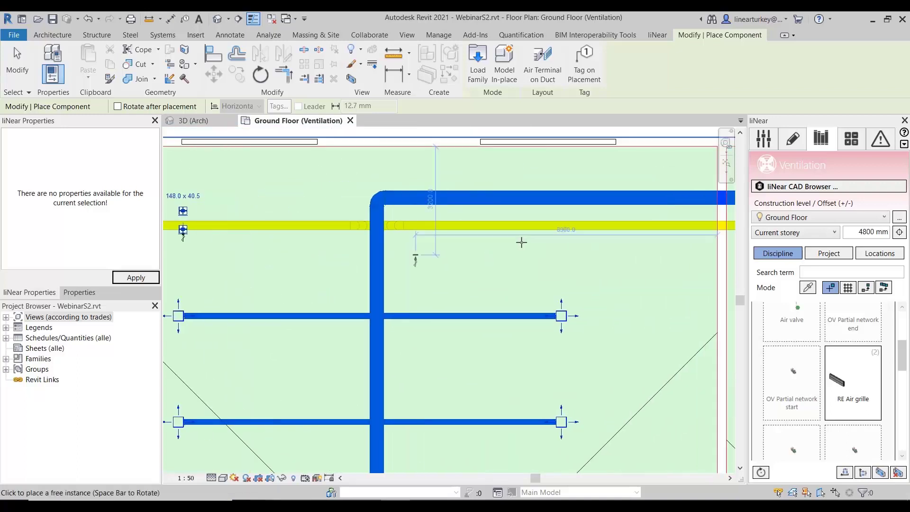
click(562, 231)
key(Escape)
key(Escape)
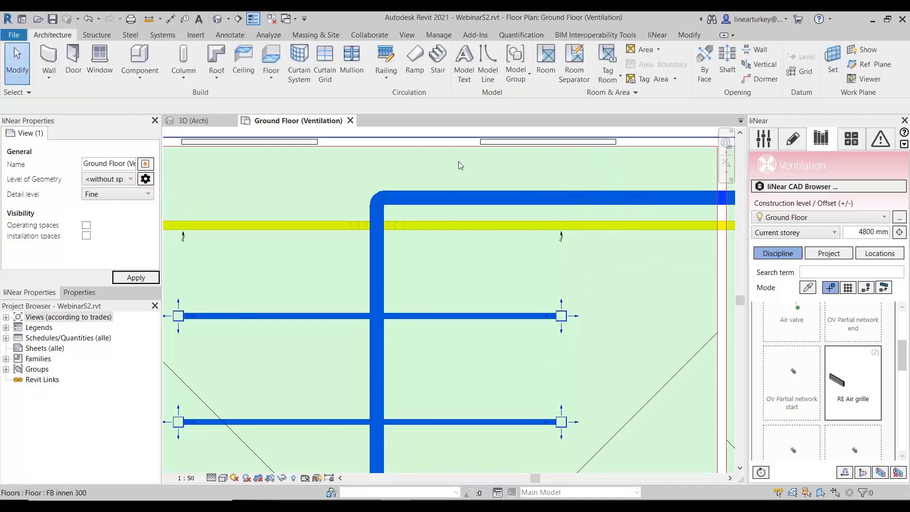
scroll(261, 210, down, 5)
middle_drag(311, 263, 505, 189)
scroll(549, 246, down, 2)
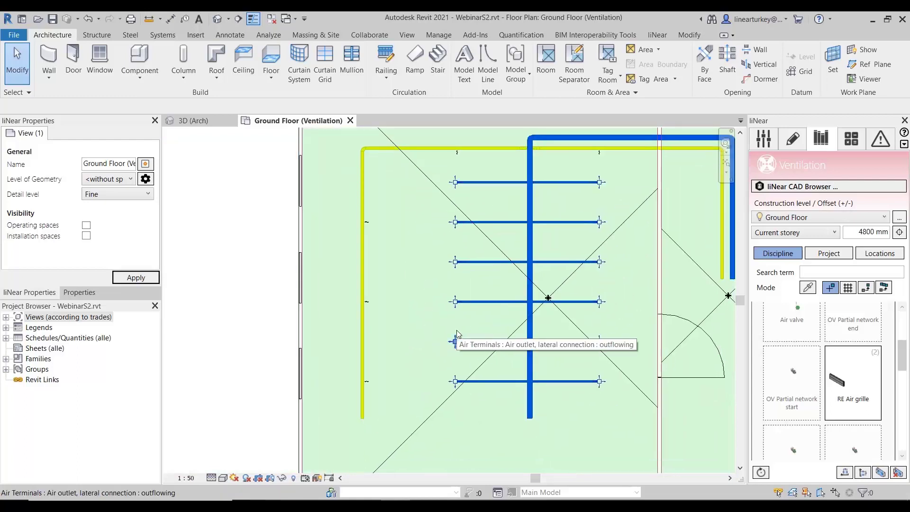
- Open the ventilation device configurator from the component library and review the upper and lower level dimensions and pedestal heights
scroll(824, 361, down, 1)
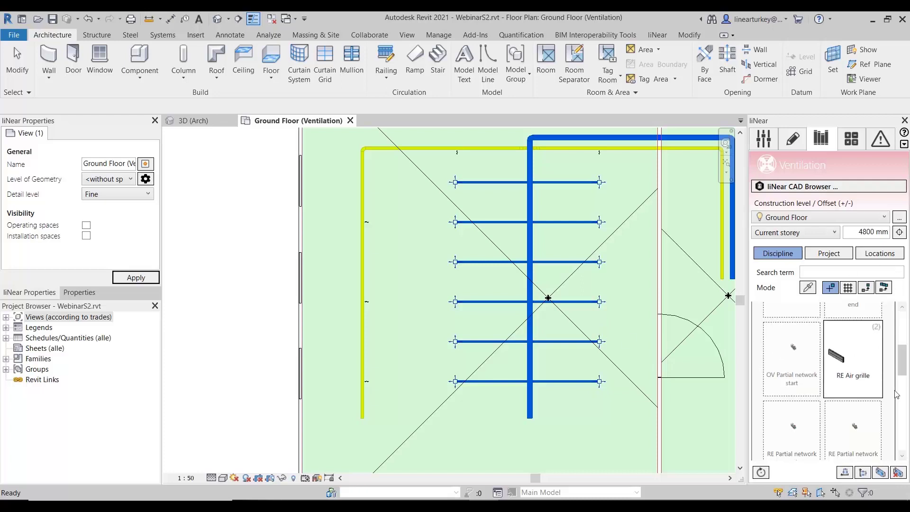
scroll(878, 379, up, 5)
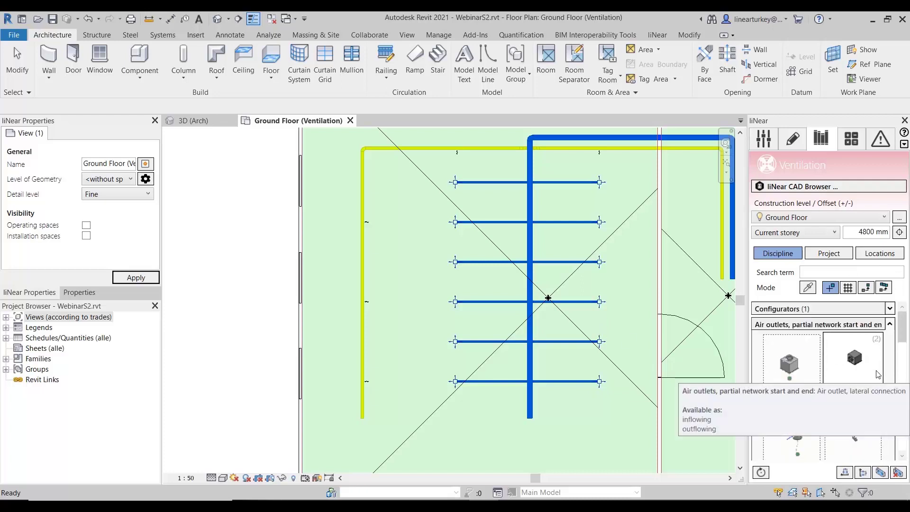
click(890, 325)
click(890, 308)
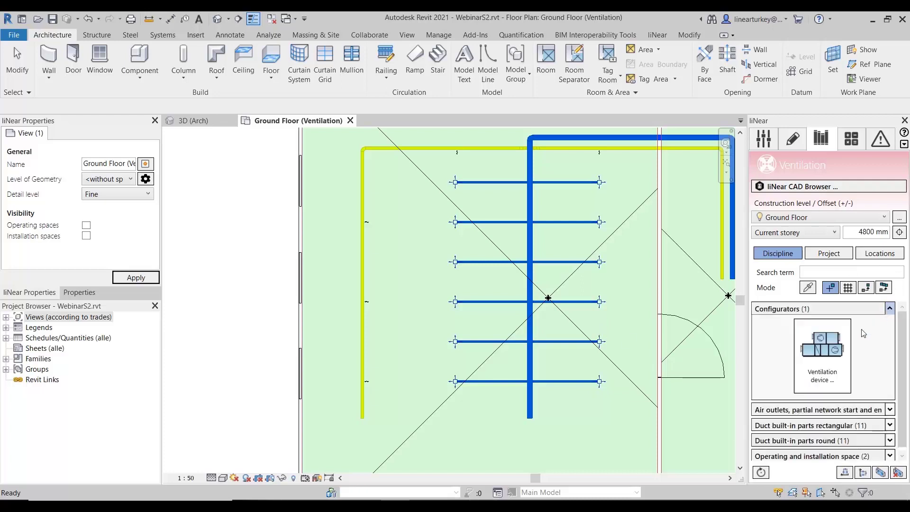
click(833, 362)
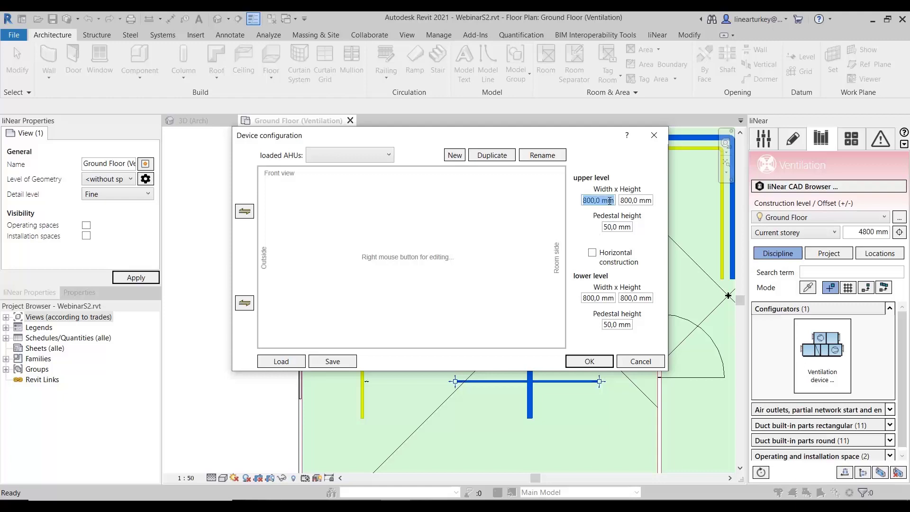
click(635, 200)
click(630, 226)
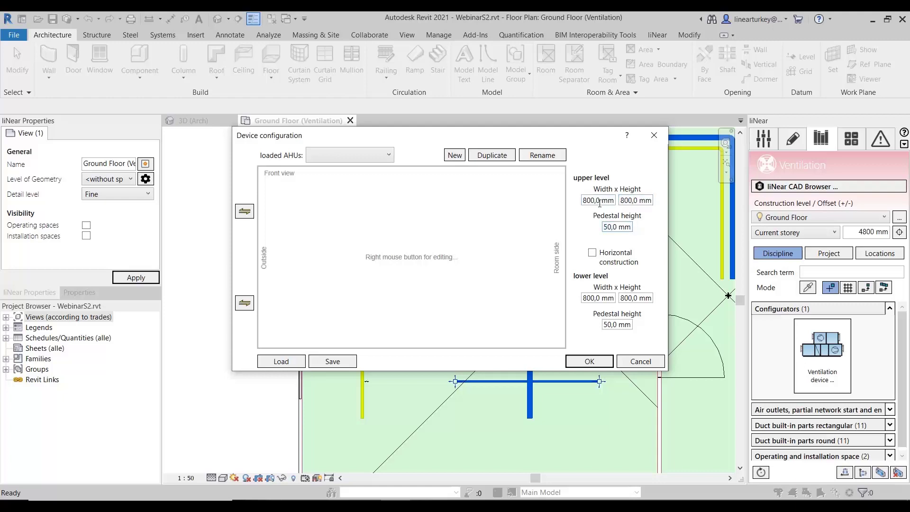
double_click(619, 227)
click(607, 298)
click(623, 325)
- Start a new component in the device configuration and look through the available component kinds
right_click(402, 247)
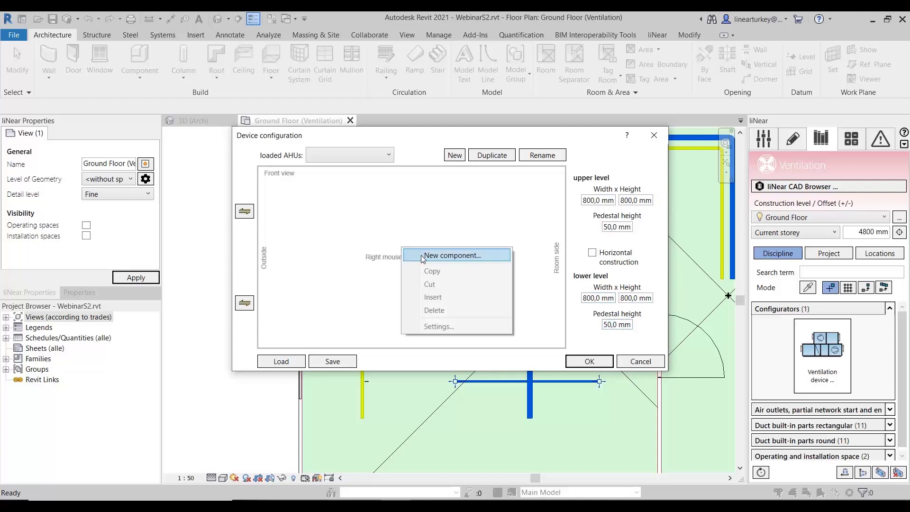
click(421, 255)
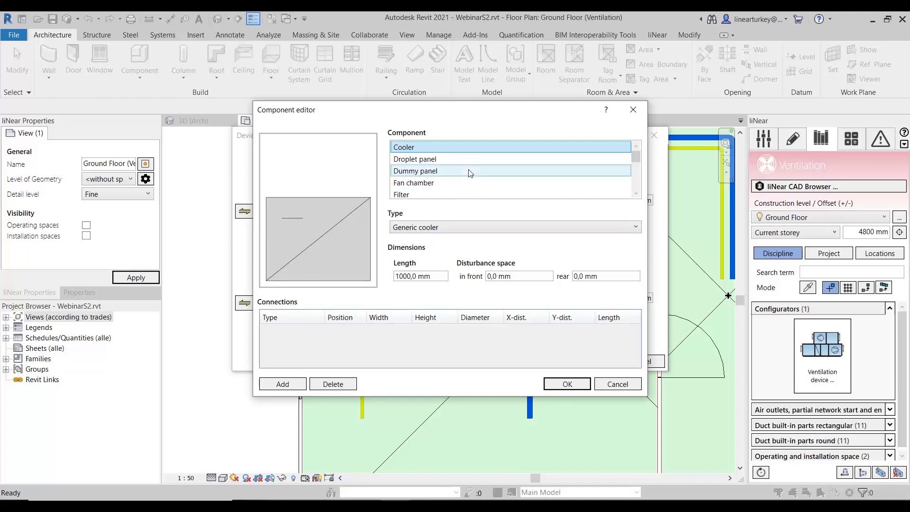
scroll(470, 173, down, 2)
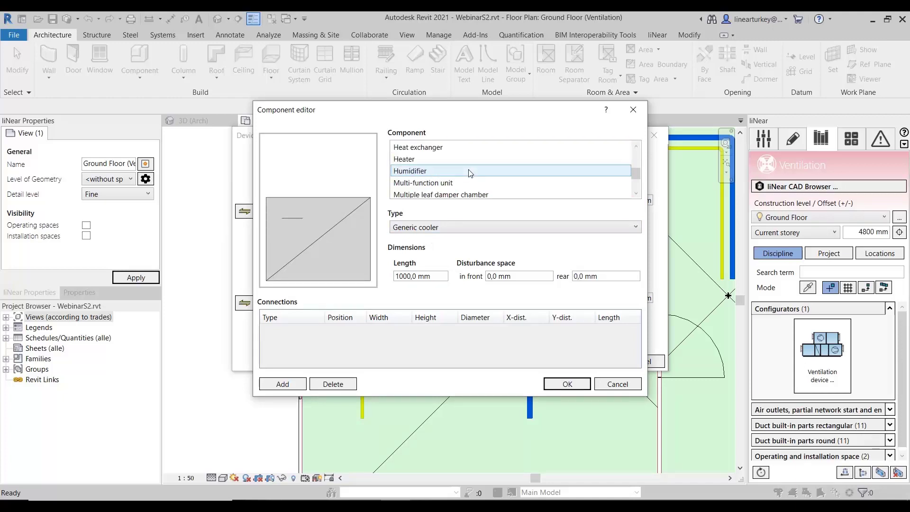
scroll(478, 161, down, 1)
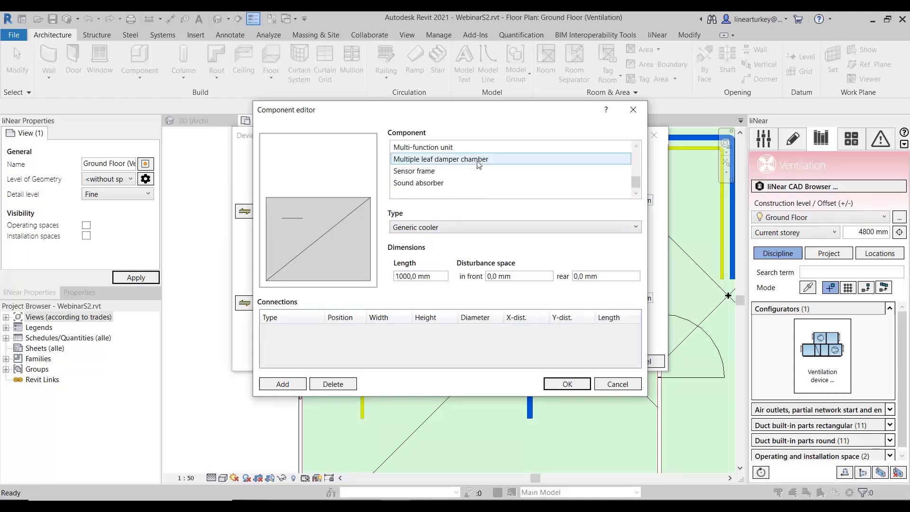
scroll(481, 168, up, 2)
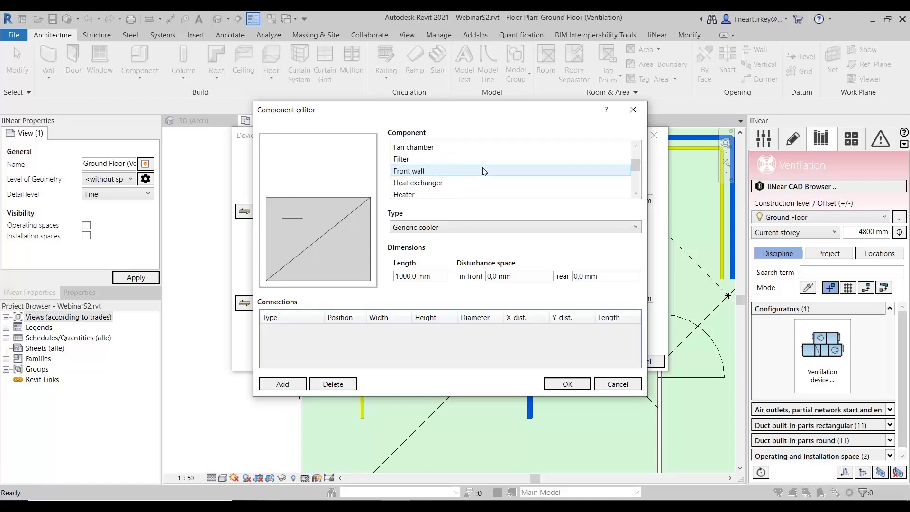
scroll(467, 178, up, 1)
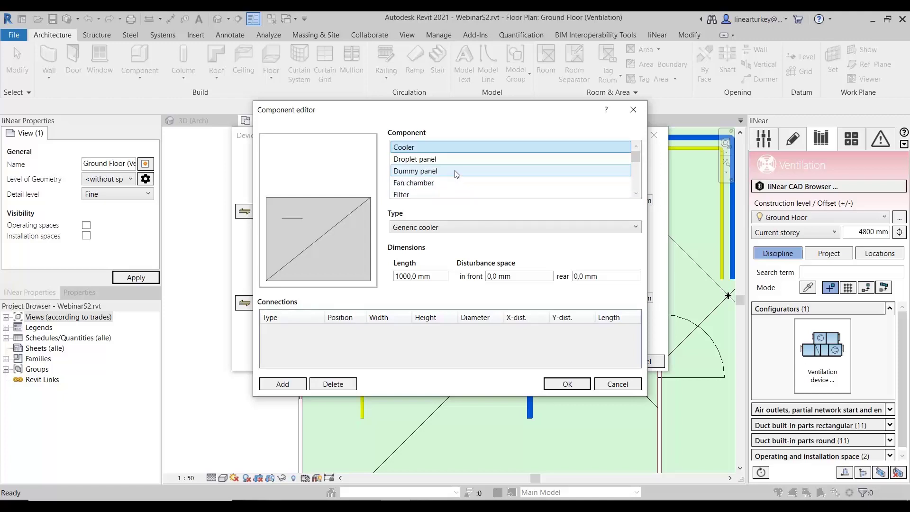
- Preview the Humidifier and Heater components and check which heater types are offered
scroll(449, 187, down, 2)
click(449, 171)
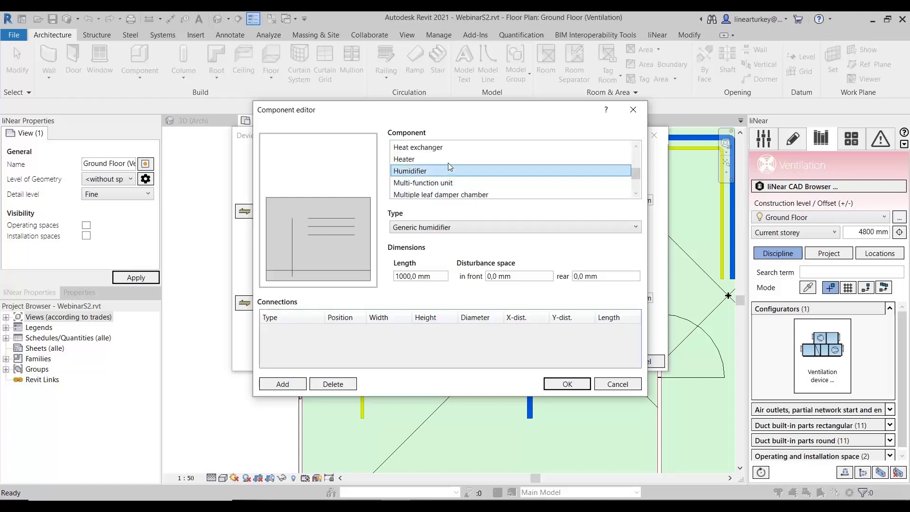
click(449, 160)
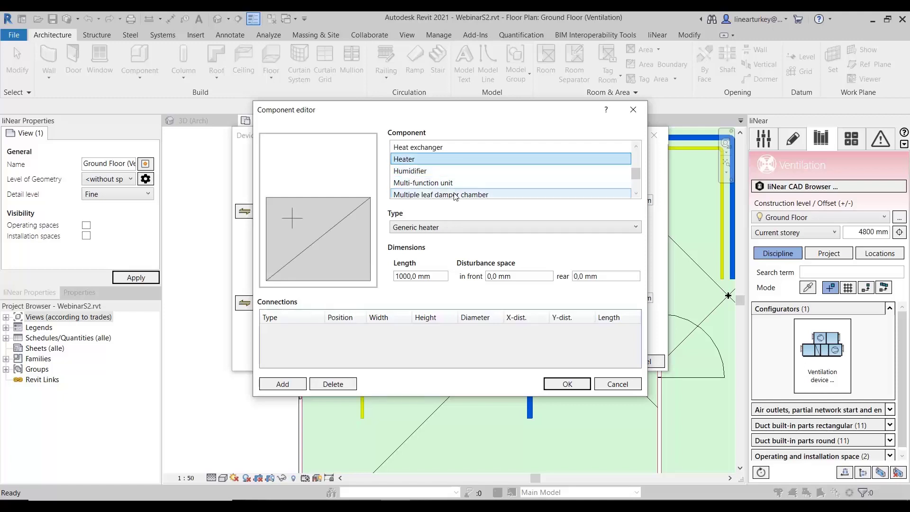
click(450, 226)
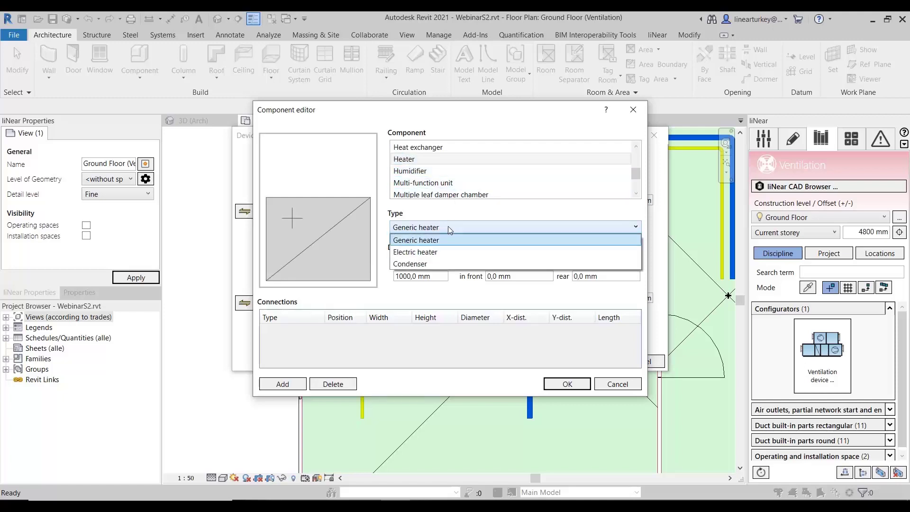
click(434, 225)
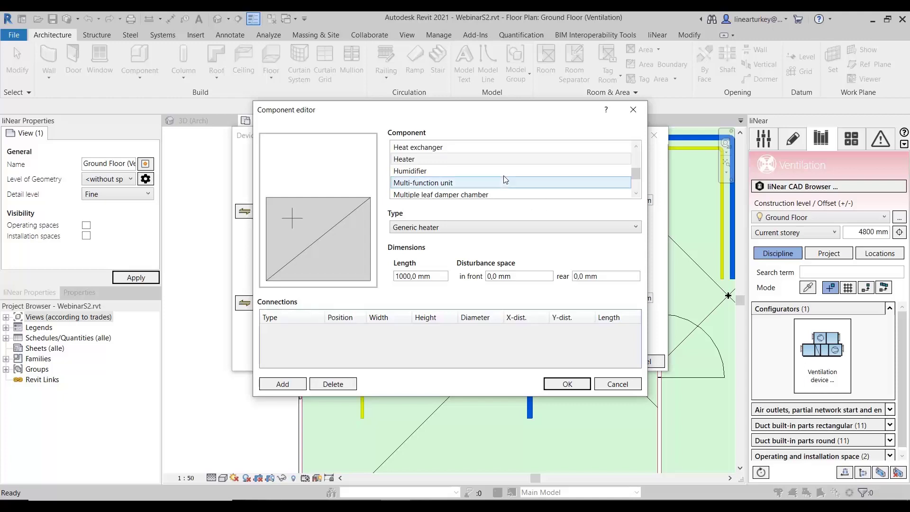
- Choose Heat exchanger as the component and review its types, keeping Generic heat exchanger
scroll(503, 180, up, 1)
scroll(502, 180, down, 1)
scroll(479, 169, up, 1)
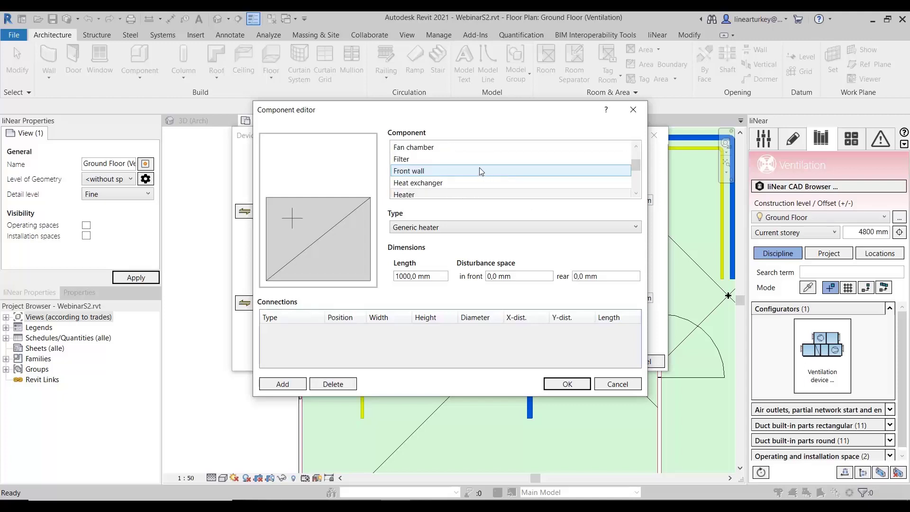
click(448, 183)
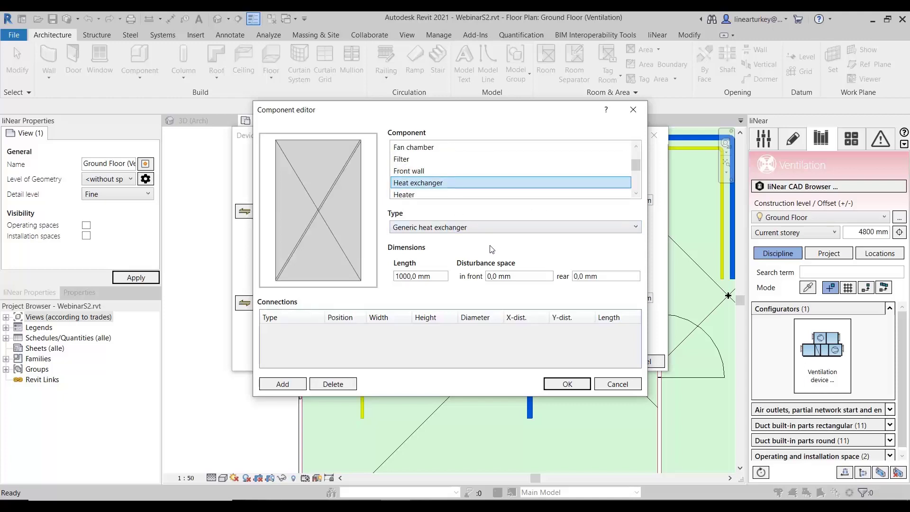
click(489, 227)
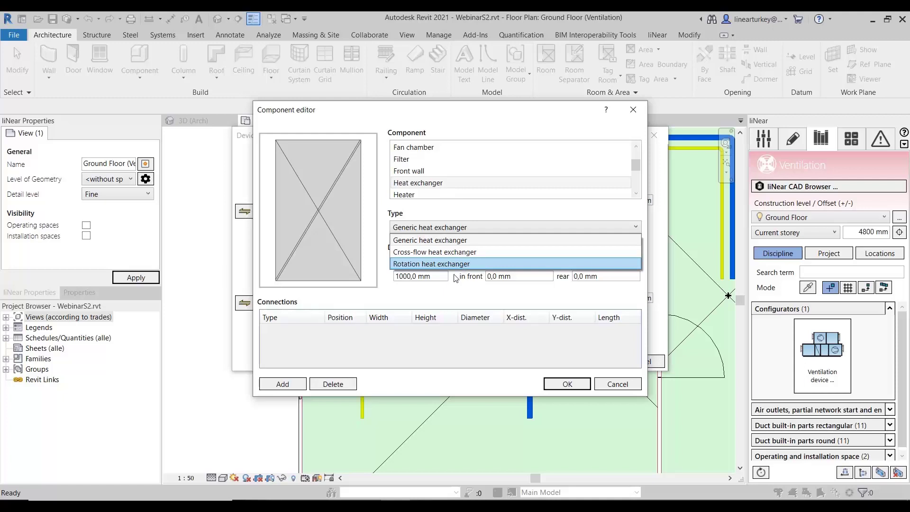
click(419, 347)
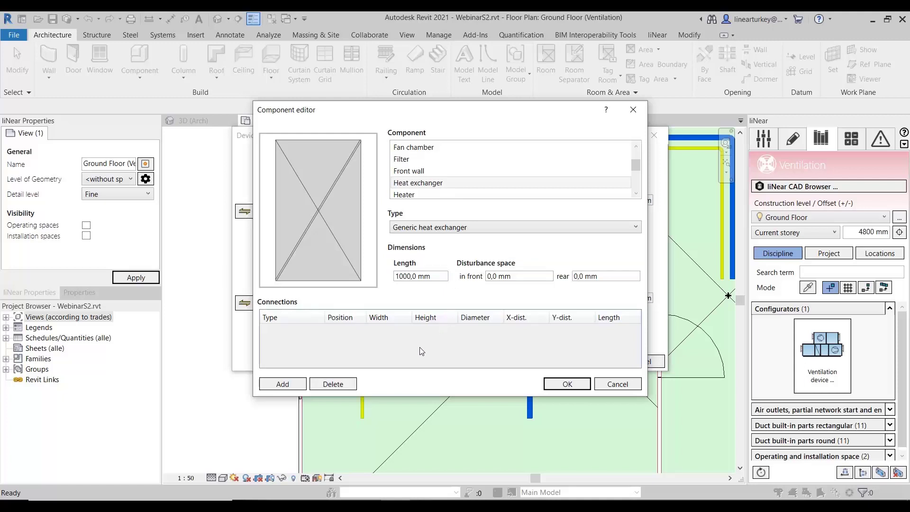
- Add a Round connection in the Left position to the heat exchanger and insert the component into the device
click(281, 388)
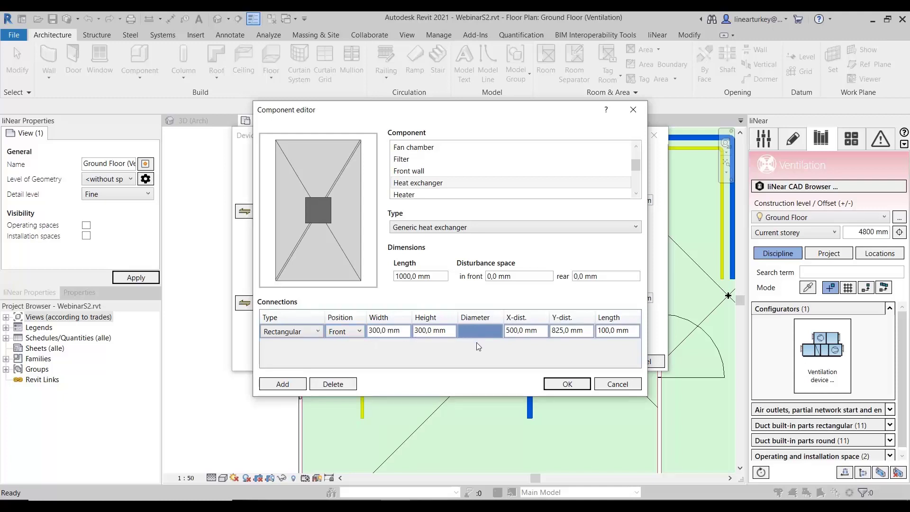
click(309, 332)
click(301, 370)
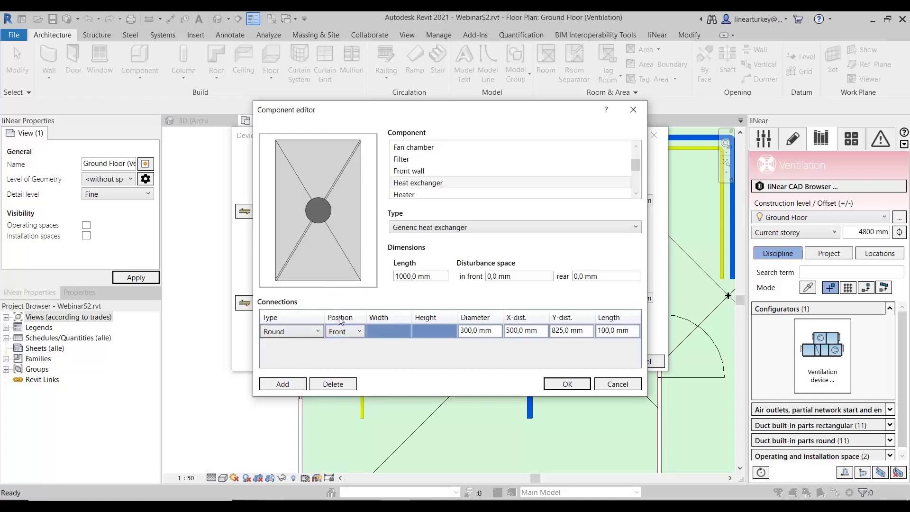
click(344, 332)
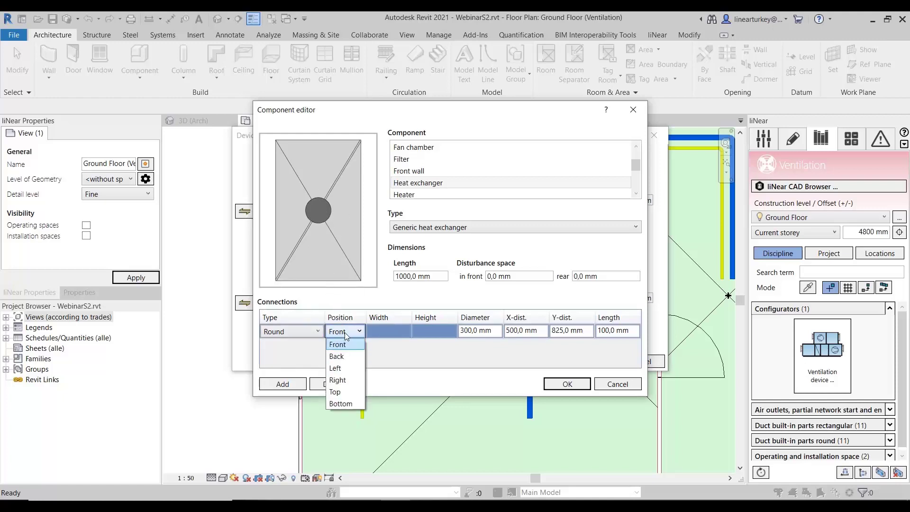
click(348, 368)
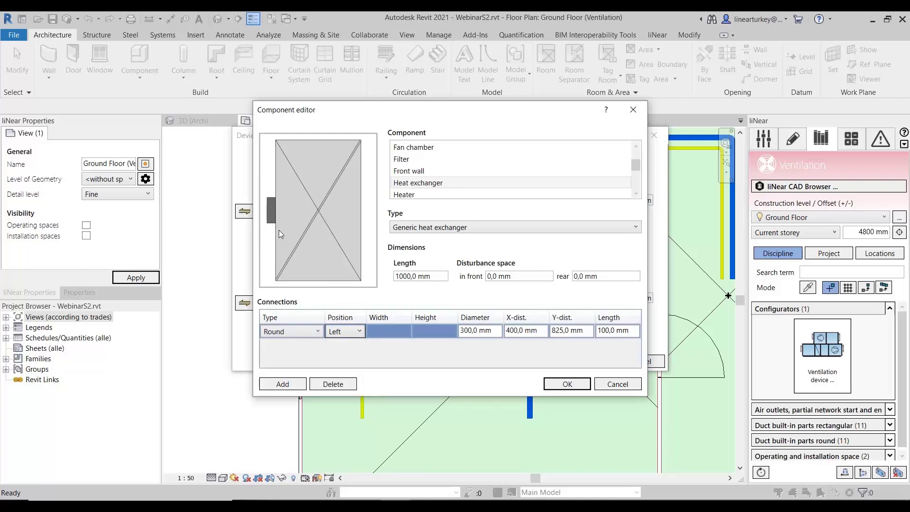
click(568, 384)
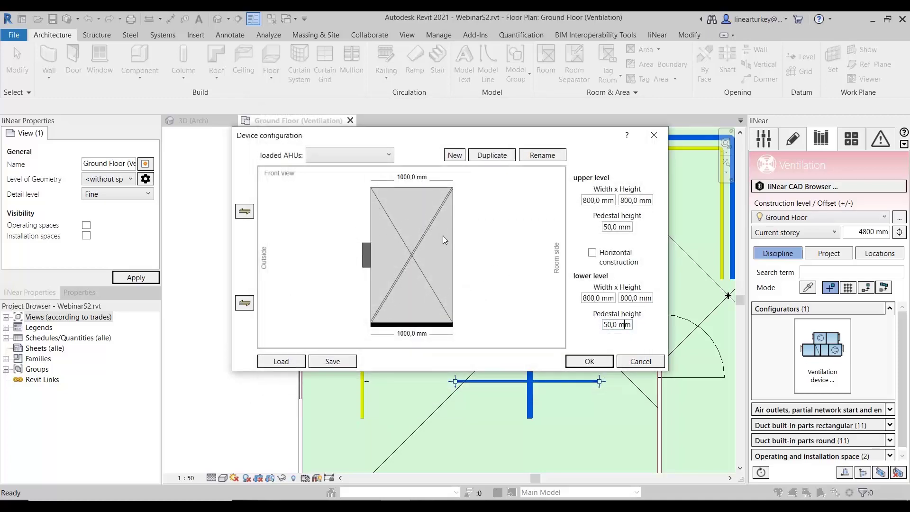
- Add a Generic cooler to the lower level of the device, on the room side of the heat exchanger
right_click(474, 295)
click(492, 304)
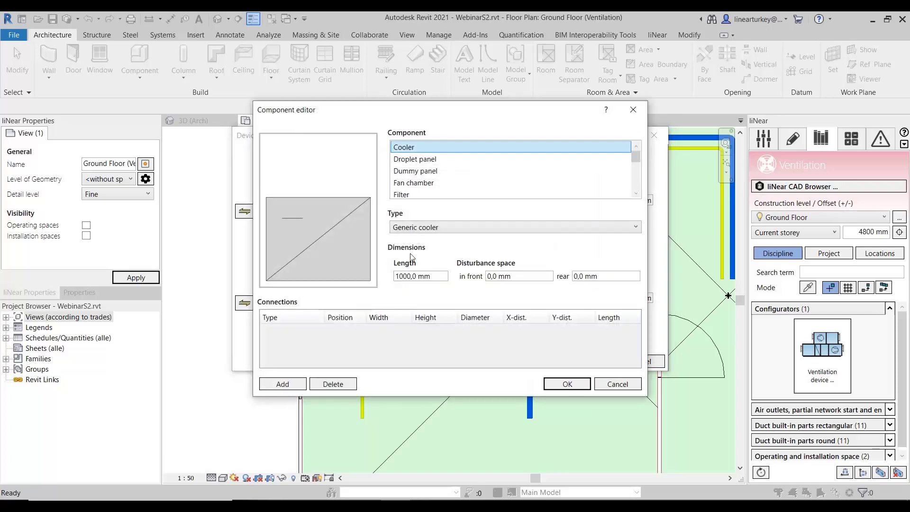
click(572, 384)
- Add a Heater to the upper level of the device, above the cooler
right_click(455, 222)
click(479, 228)
scroll(435, 181, down, 1)
scroll(435, 181, down, 1)
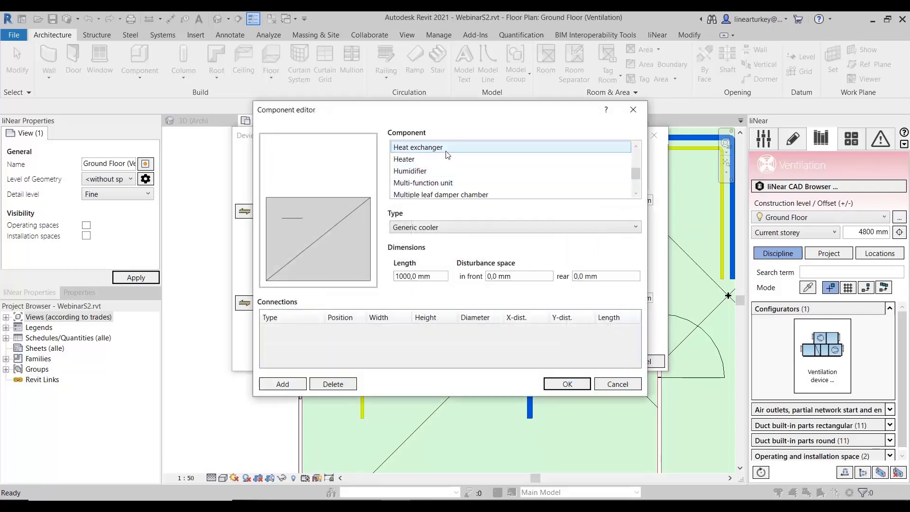
click(447, 162)
click(568, 383)
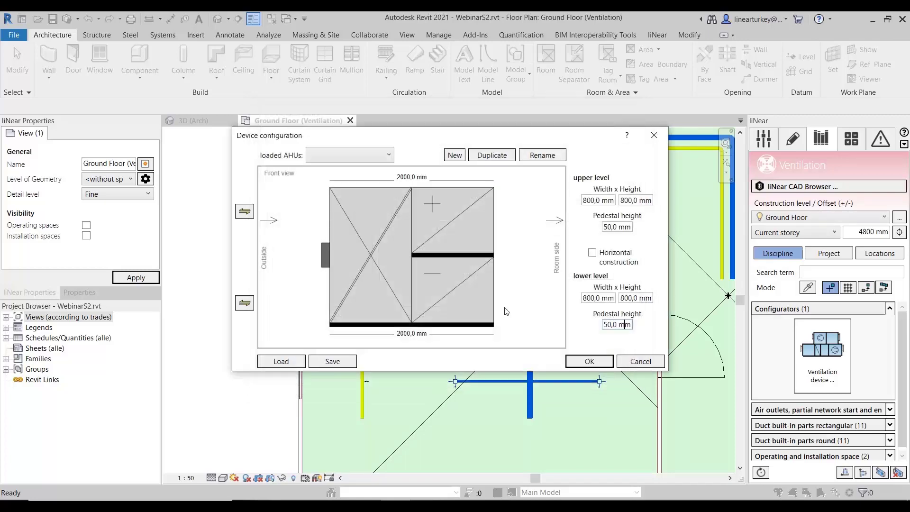
- Add another component to the lower level of the device, on the room side of the cooler
right_click(522, 285)
click(558, 291)
scroll(439, 180, down, 1)
scroll(442, 173, down, 2)
click(455, 159)
click(567, 383)
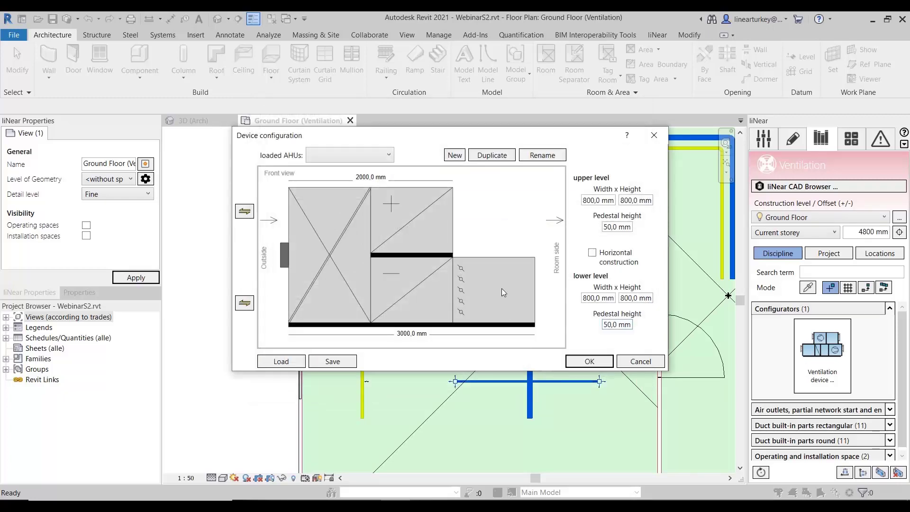
- Set the lower level's airflow to run from the room side, and try Horizontal construction on and off
click(245, 303)
click(591, 252)
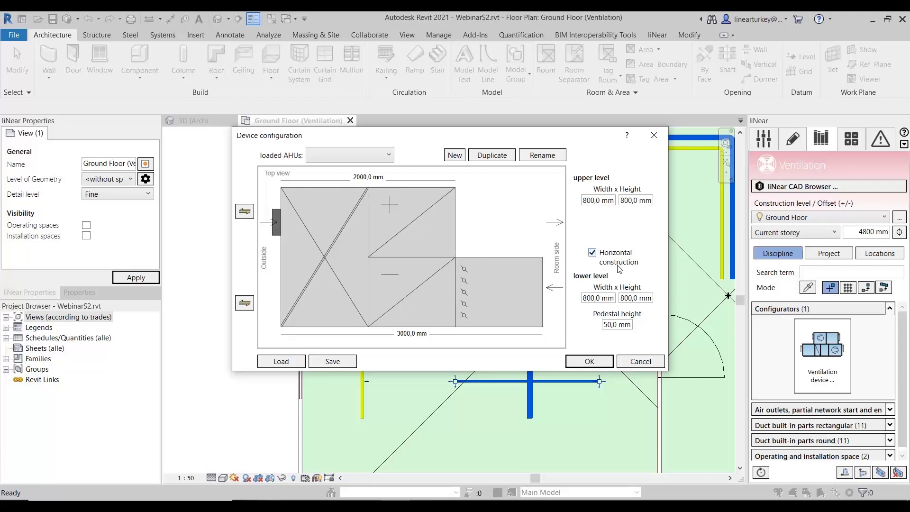
click(592, 252)
click(592, 253)
click(592, 252)
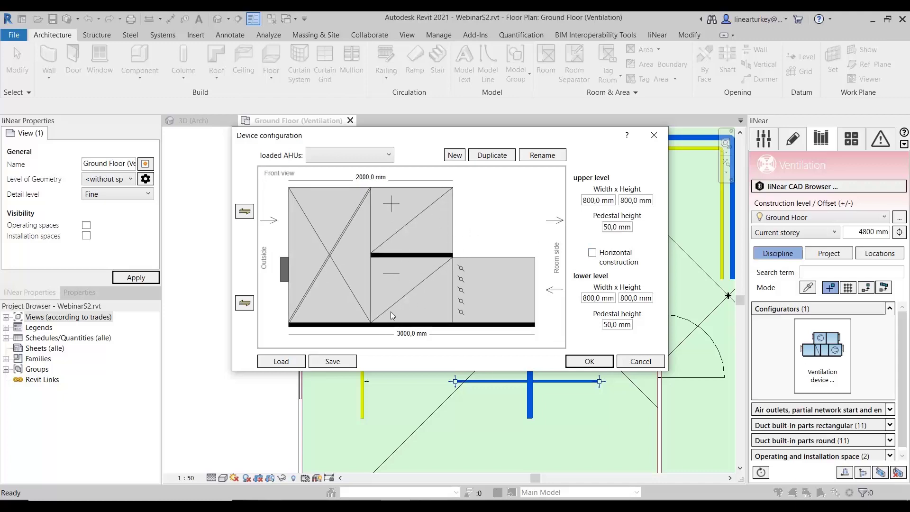
- Check the save location without saving, and load the configuration file AHU1.xml from the cad\Sample folder
click(345, 365)
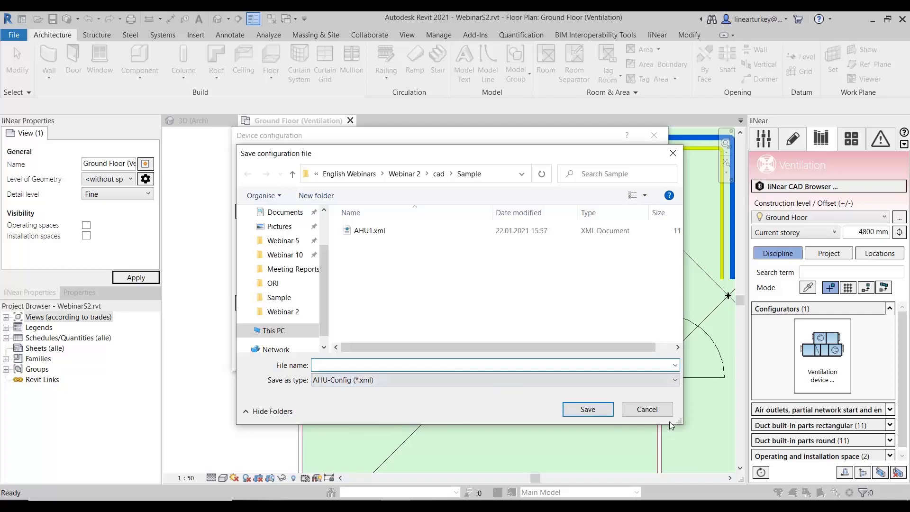
click(646, 408)
click(291, 362)
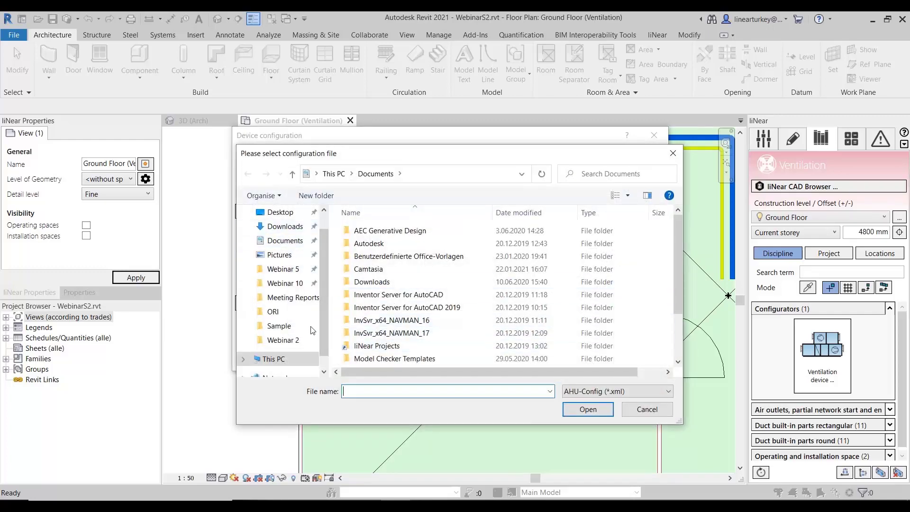
click(280, 311)
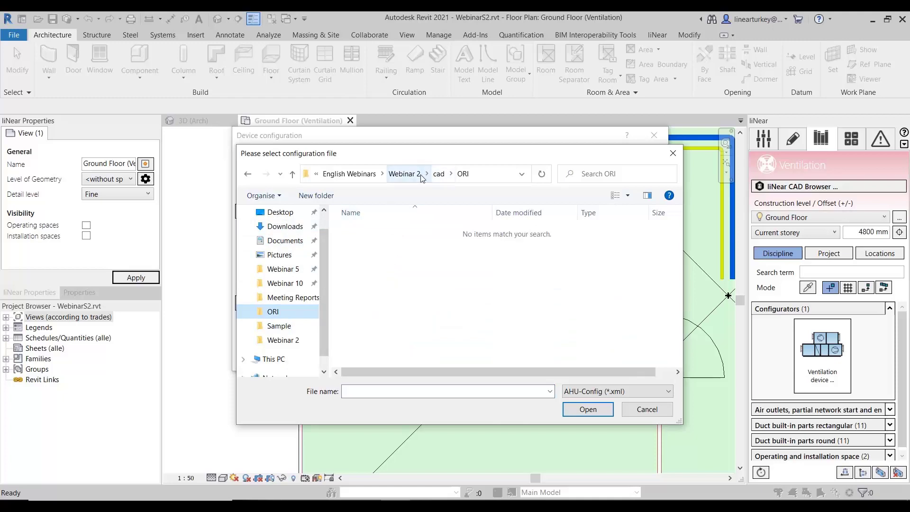
click(438, 174)
double_click(431, 244)
click(403, 231)
click(586, 409)
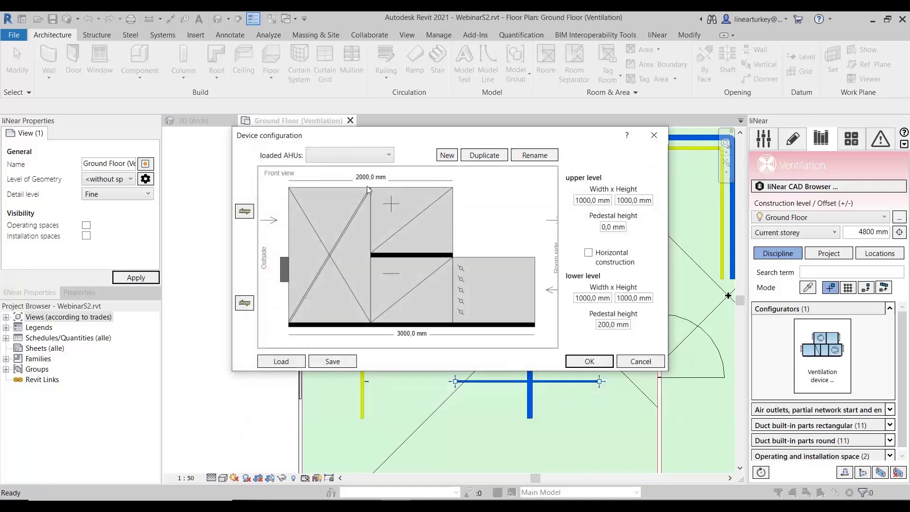
- Choose AHU1 from the loaded AHUs, accept losing the previous modifications, and confirm the device configuration
click(355, 157)
click(349, 169)
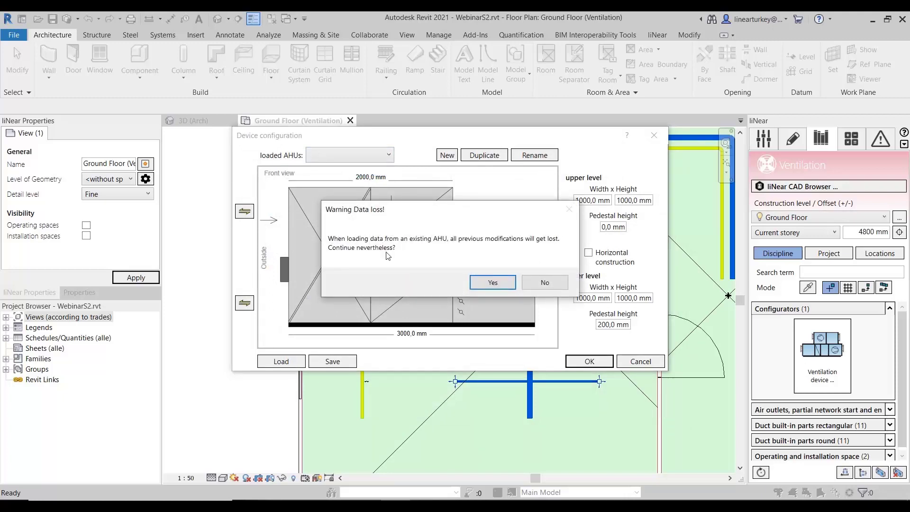
click(480, 282)
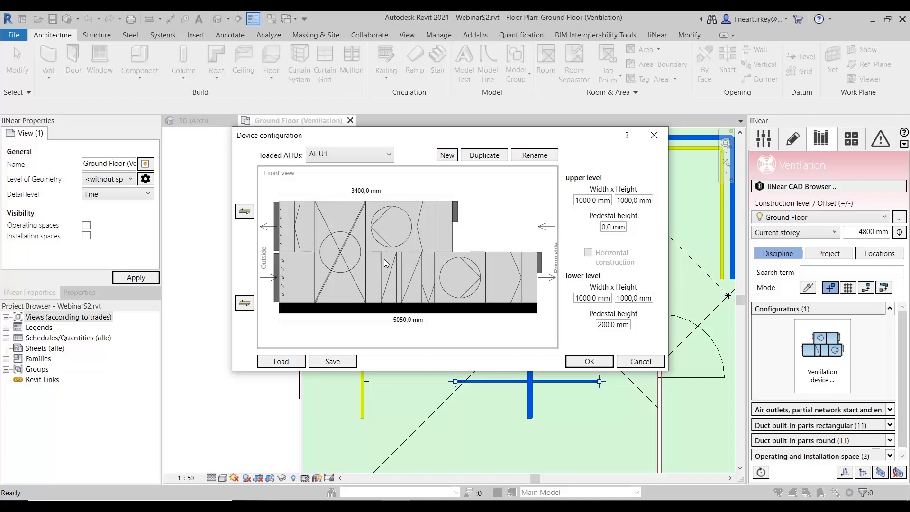
click(588, 362)
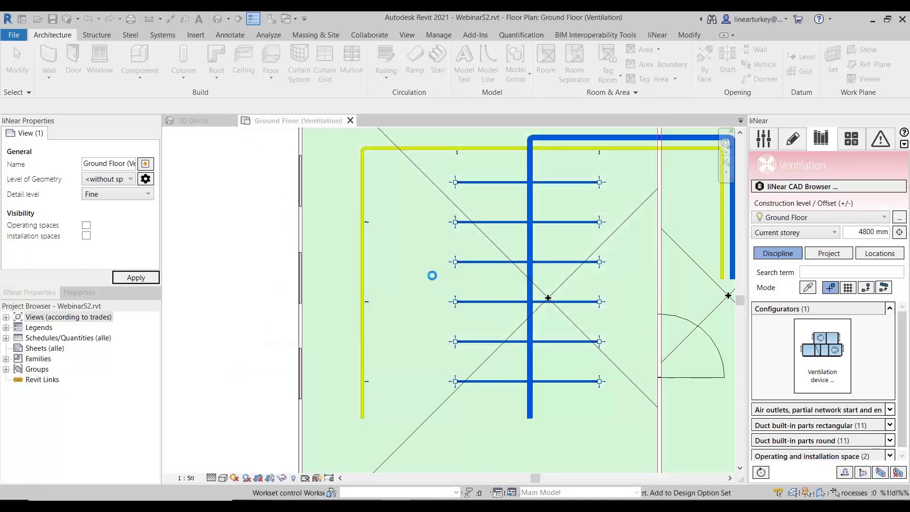
- Cancel the device placement and set the Ground Floor construction offset to 0 mm
middle_drag(467, 297, 282, 314)
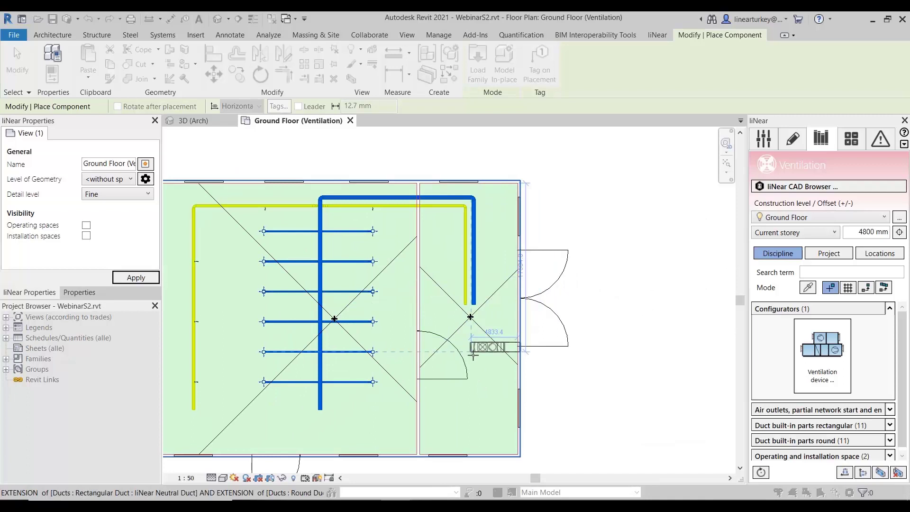
key(Escape)
click(867, 232)
text(0)
- Place the AHU1 device in the smaller room in line with the two open duct ends, rotated parallel to the ducts
click(834, 345)
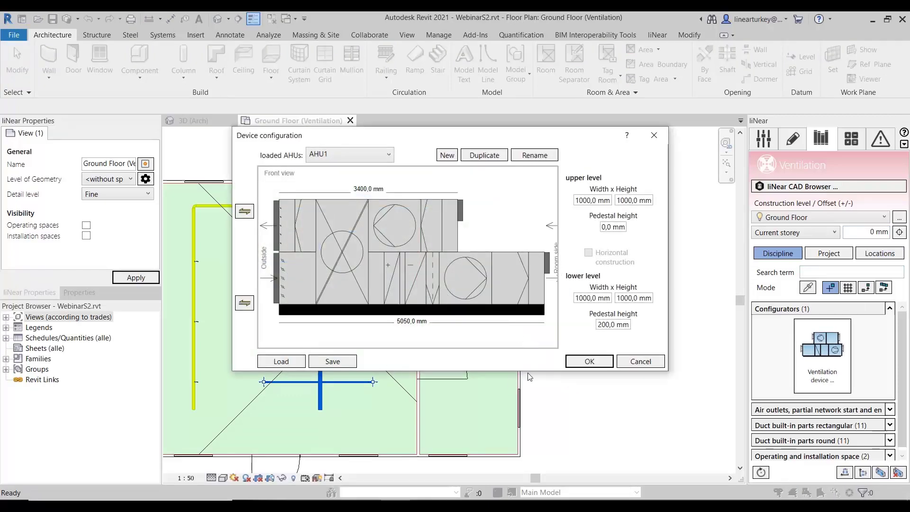
click(589, 361)
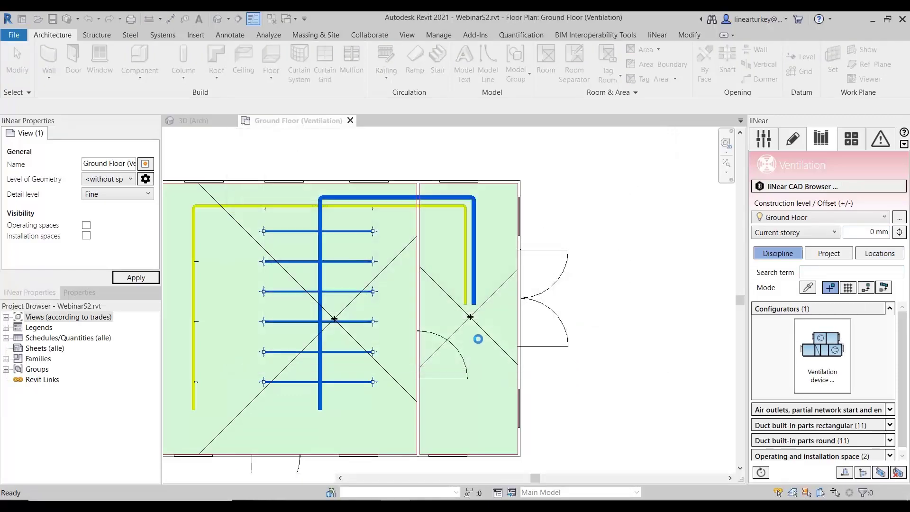
scroll(478, 345, up, 2)
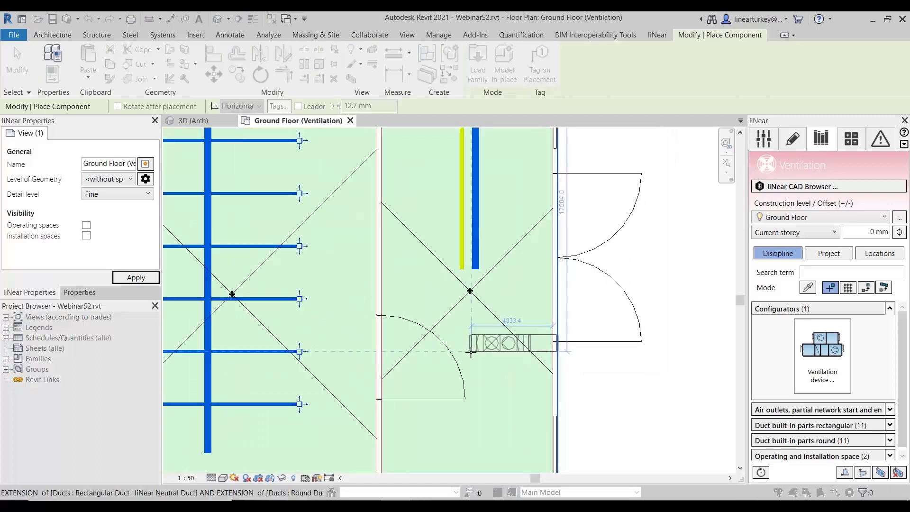
key(space)
key(space)
key(space)
key(space)
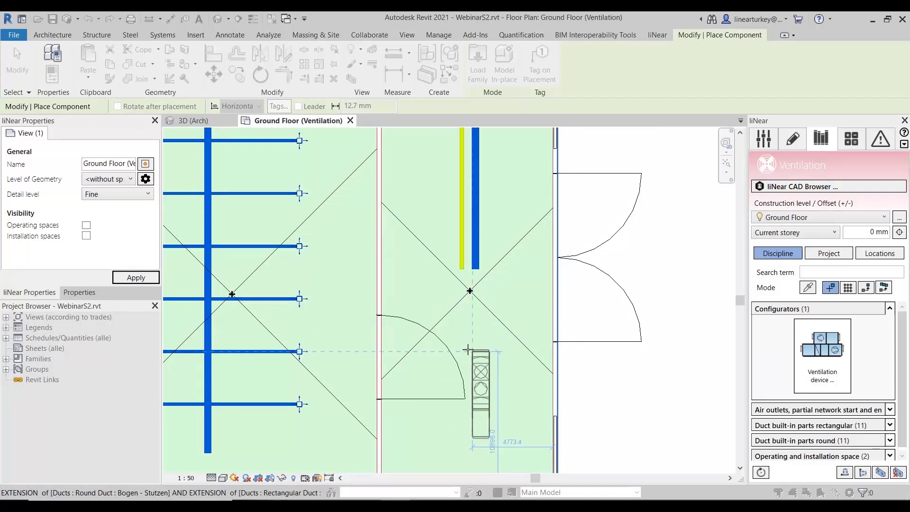
click(466, 344)
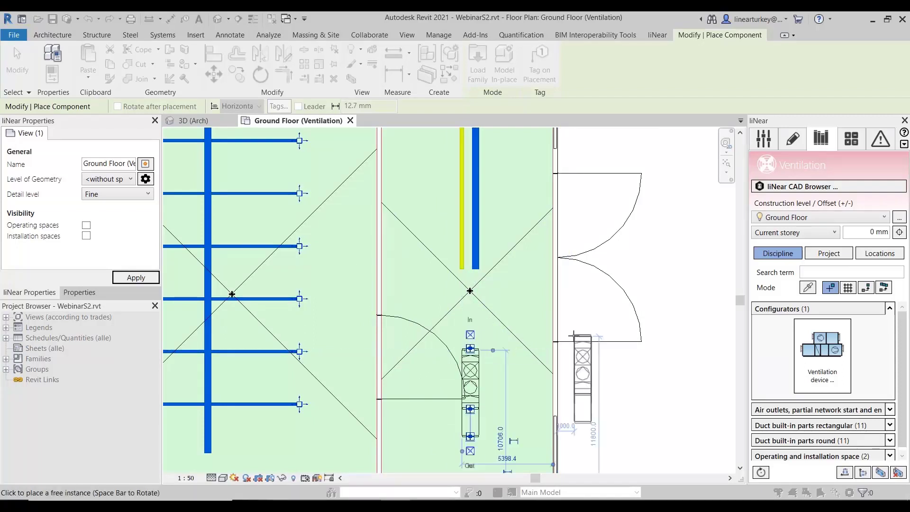
key(Escape)
key(Escape)
scroll(476, 255, up, 1)
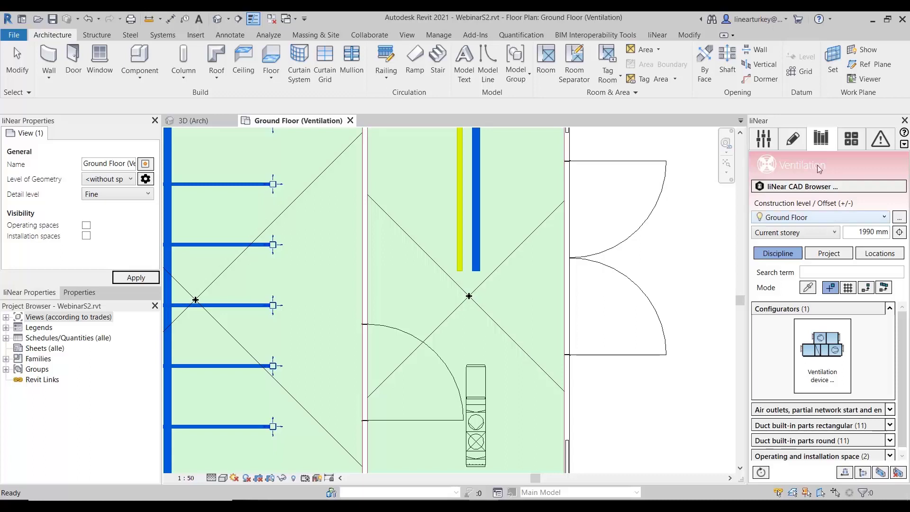
- Create a 3D view for the Ventilation discipline of the Main Building with the Standard 3D template, named 3D (Ventilation)
click(797, 138)
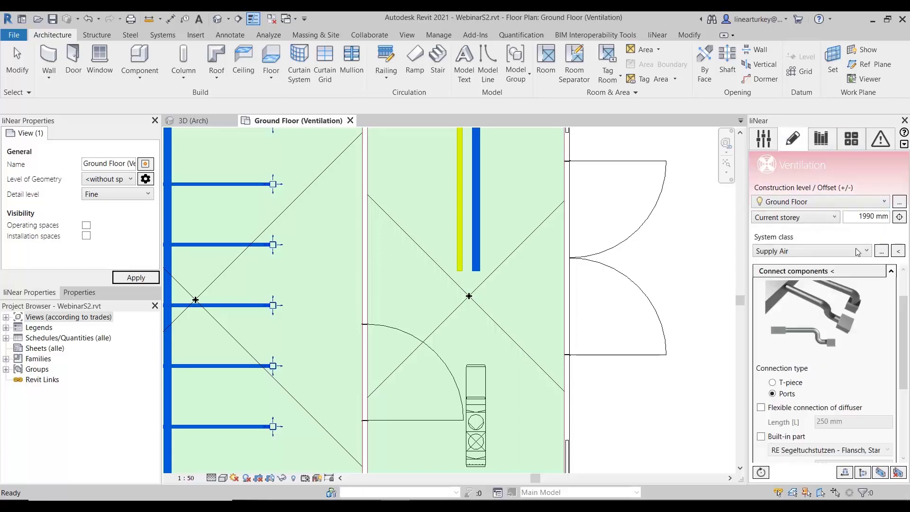
click(891, 271)
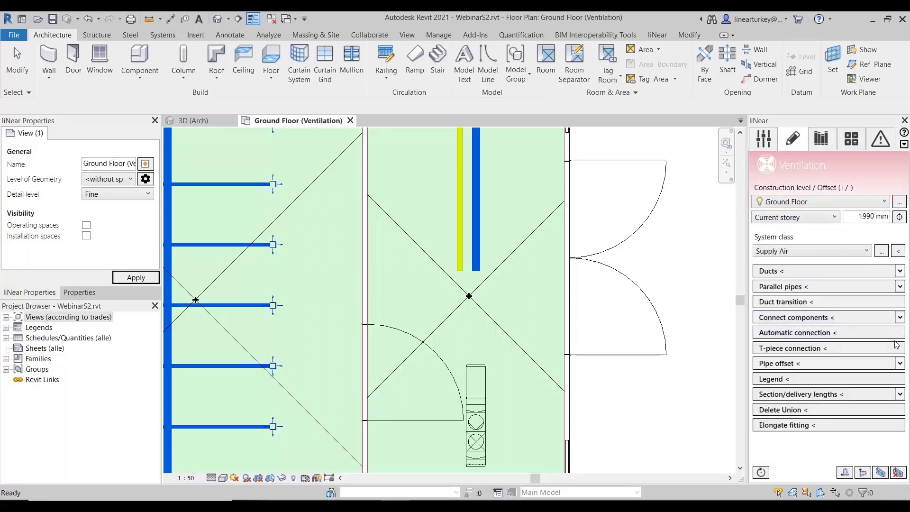
click(763, 139)
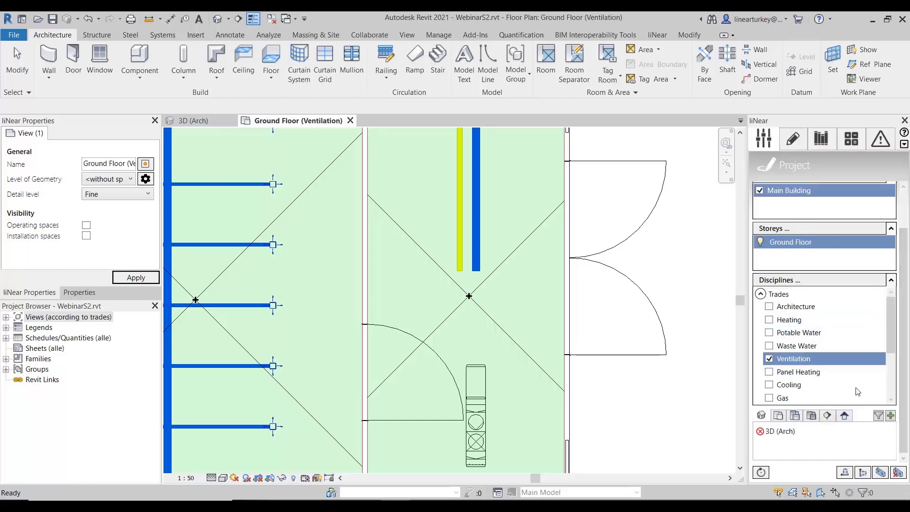
click(891, 416)
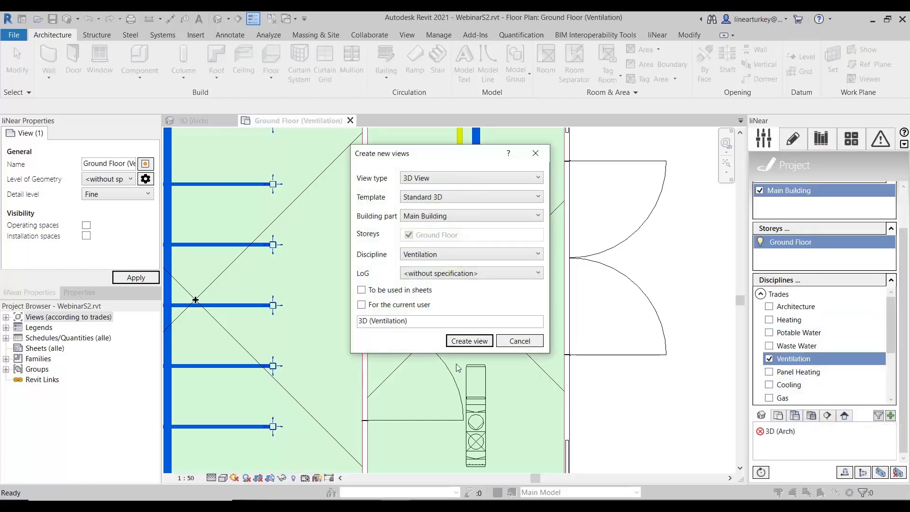
click(467, 340)
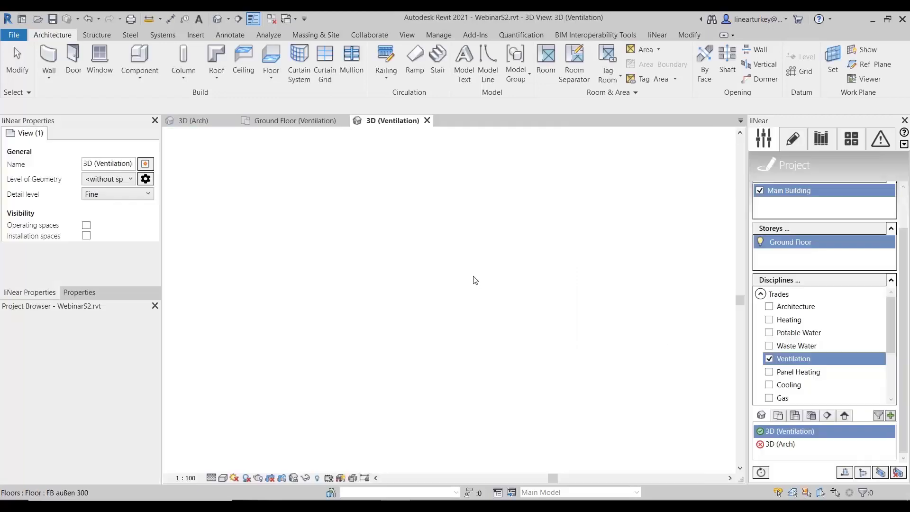
- Hide the Building elements of the Architecture discipline in the 3D ventilation view
click(877, 307)
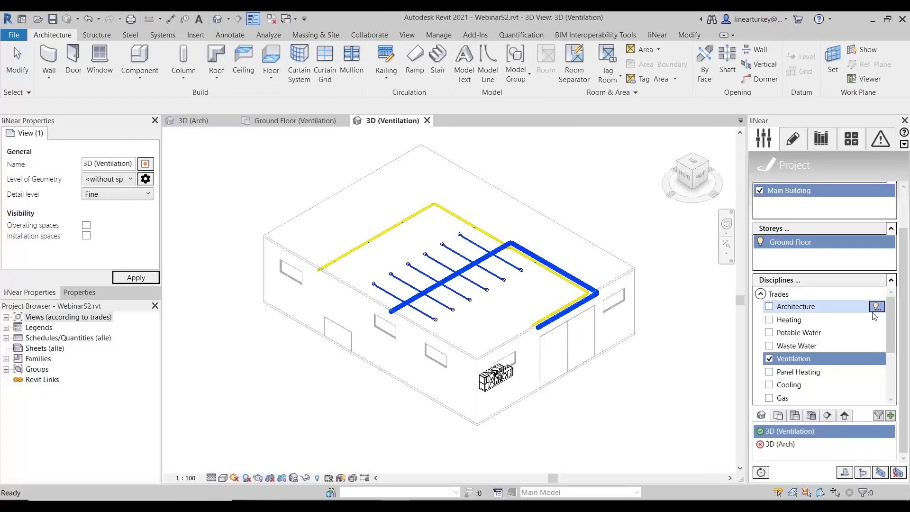
click(820, 320)
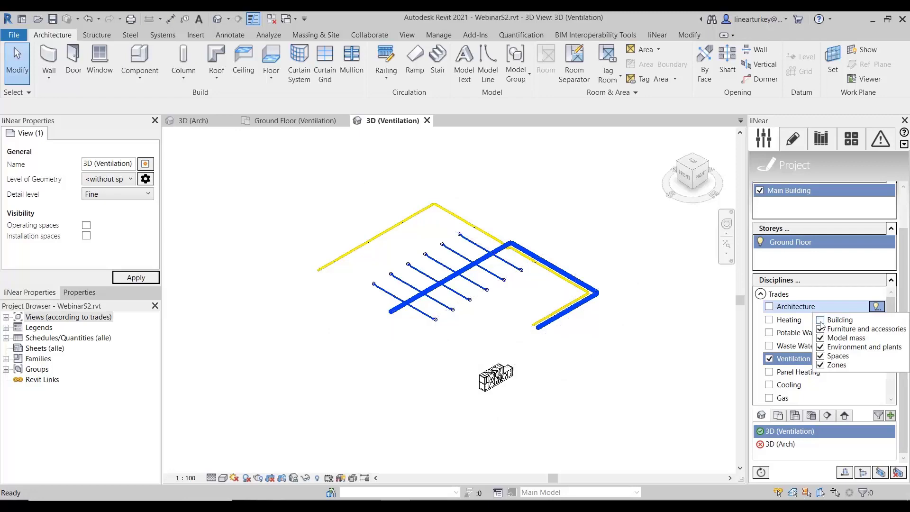
click(601, 392)
- Draw a short 950 x 400 mm supply duct from the AHU's lower room-side connection
scroll(506, 408, up, 5)
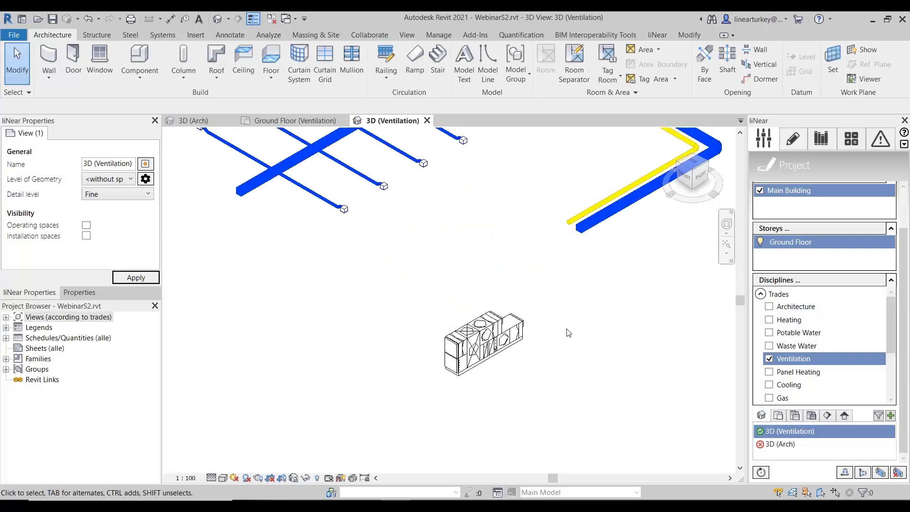
middle_drag(532, 391, 543, 377)
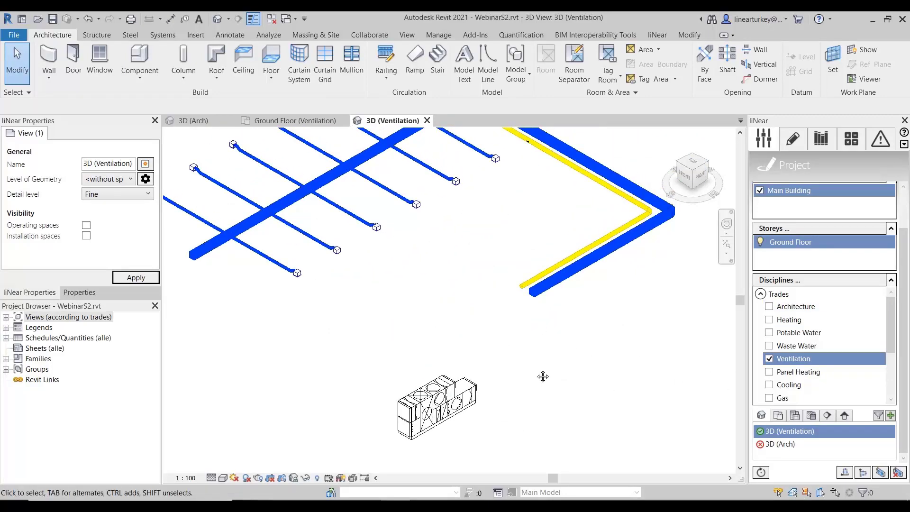
click(469, 386)
scroll(481, 382, up, 4)
scroll(485, 382, up, 1)
click(480, 377)
click(479, 378)
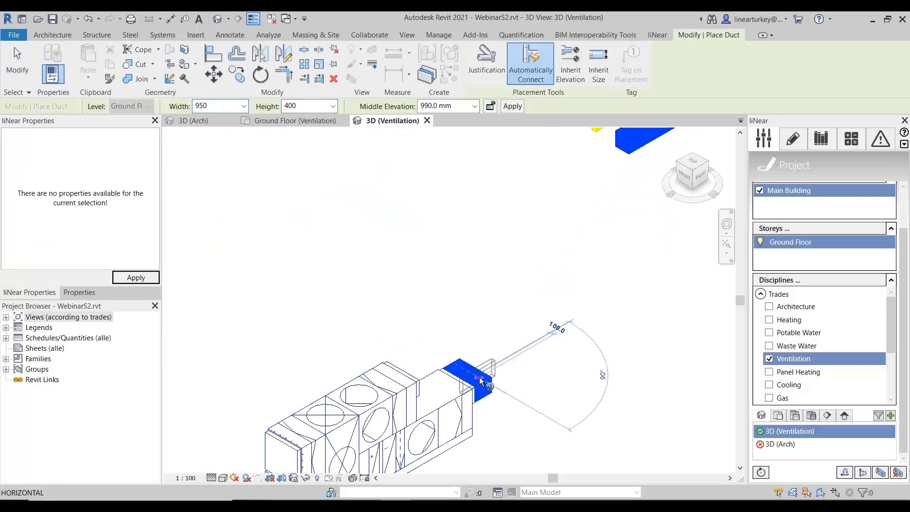
key(Escape)
key(Escape)
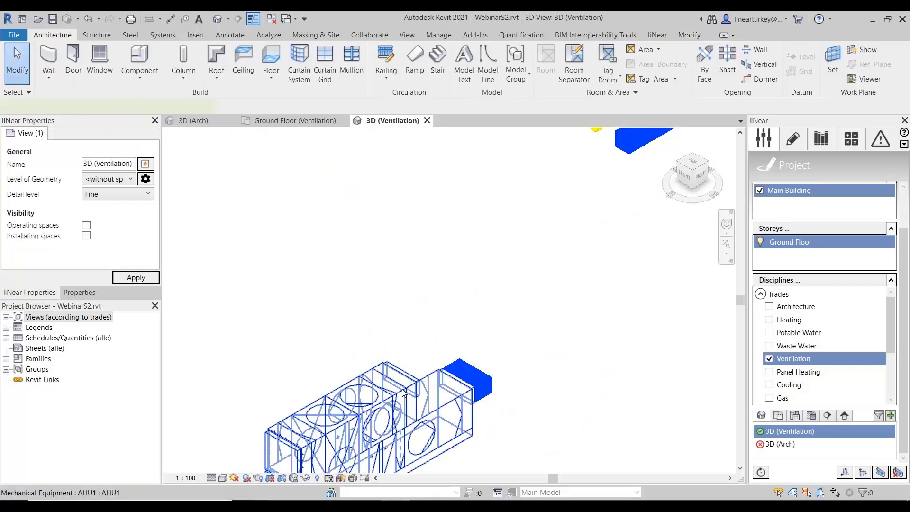
- Draw a 950 x 400 mm duct about 600 mm long from the AHU's upper room-side connection
click(429, 379)
click(481, 340)
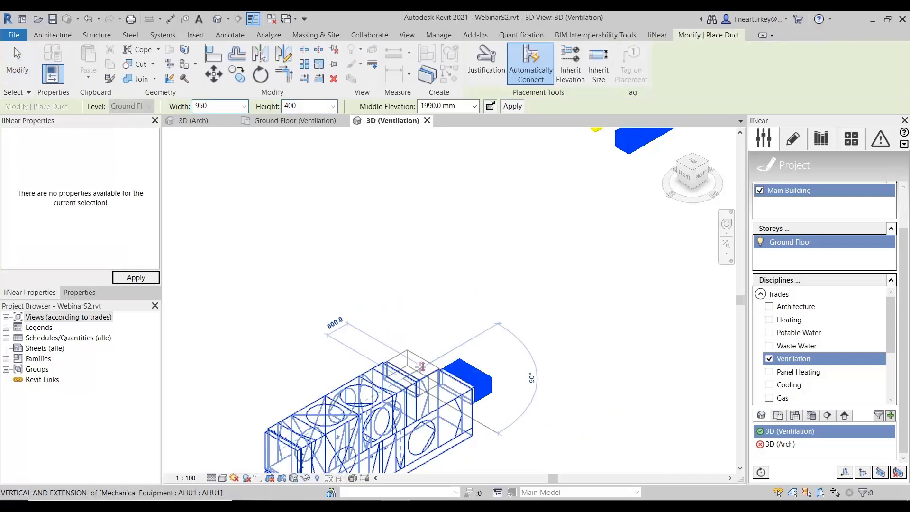
click(420, 366)
key(Escape)
key(Escape)
shift+middle_drag(506, 330, 497, 351)
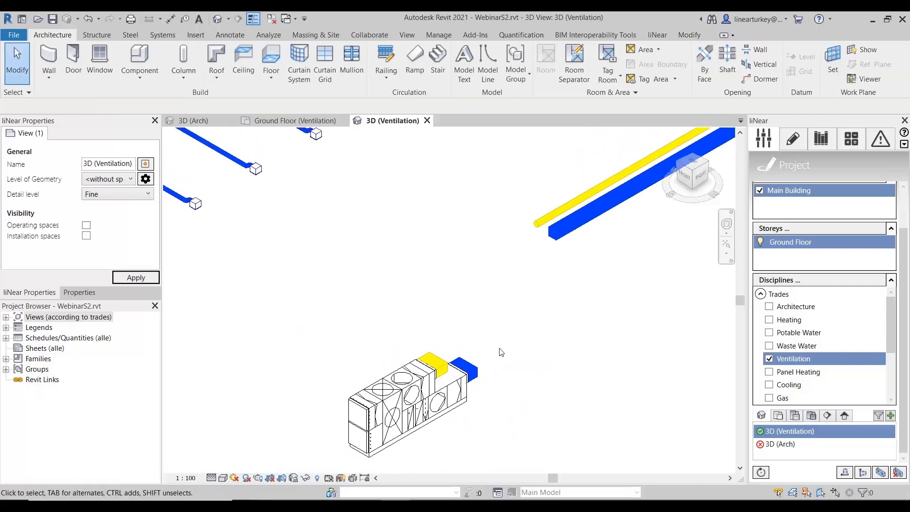
- Bring up the Ventilation duct drawing and connection tools
click(805, 147)
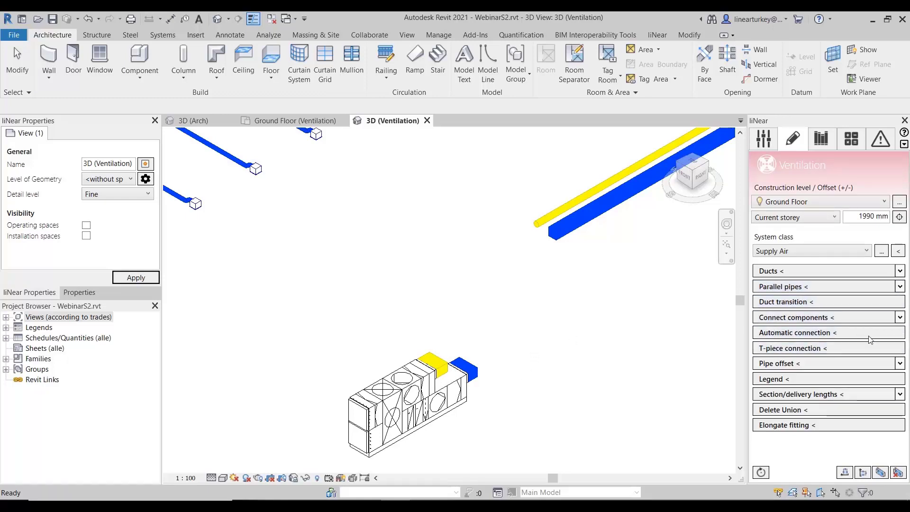
- Run an Automatic connection from the open end of the main supply duct to the AHU's supply duct stub
click(808, 334)
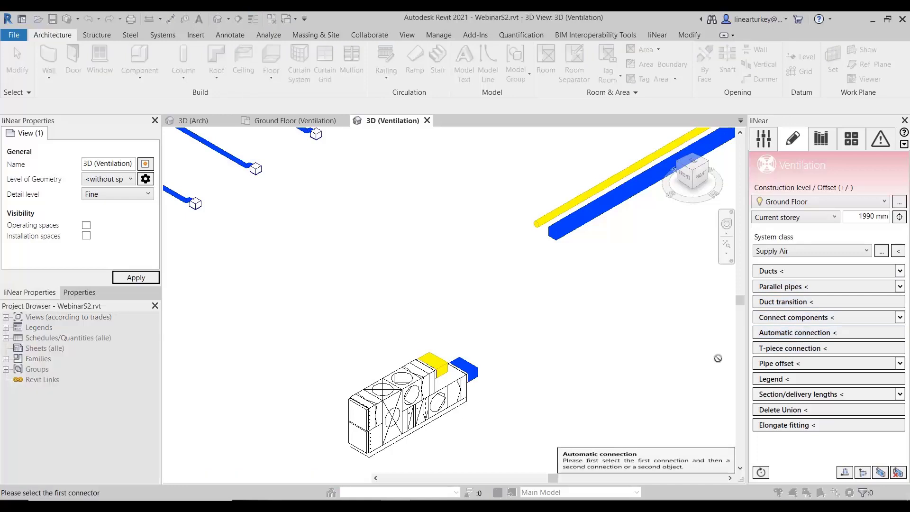
scroll(553, 236, up, 2)
click(553, 247)
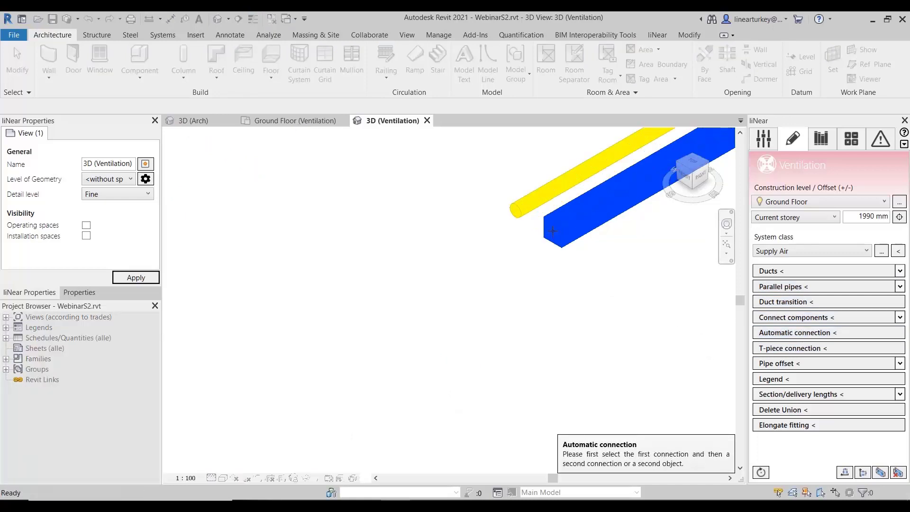
scroll(483, 325, down, 3)
middle_drag(419, 435, 441, 380)
scroll(441, 379, up, 3)
click(427, 395)
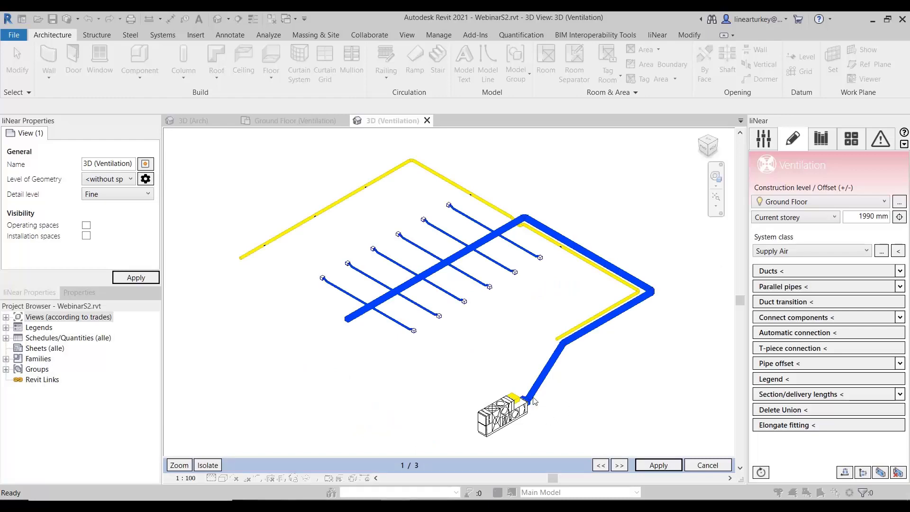
- Apply routing proposal 3 of 3 for the supply duct, running straight from the AHU before rising vertically
scroll(557, 406, up, 2)
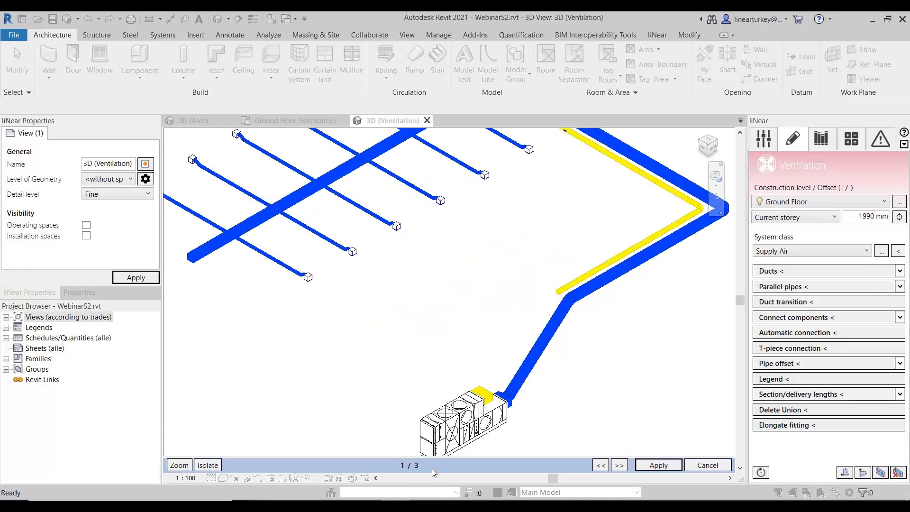
scroll(567, 452, up, 2)
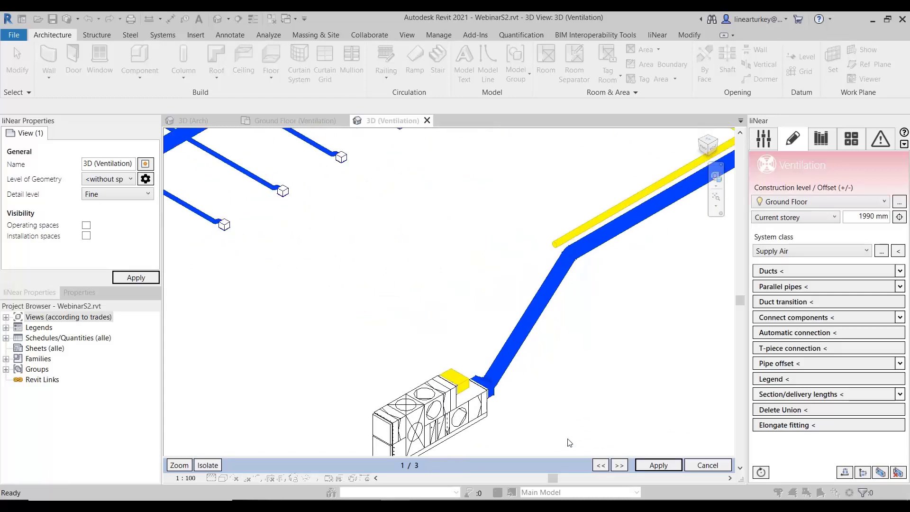
click(618, 467)
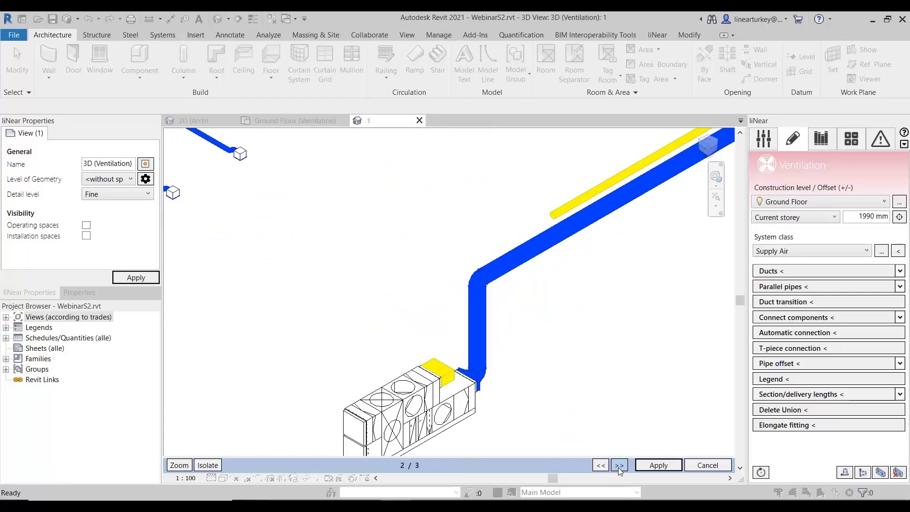
click(618, 467)
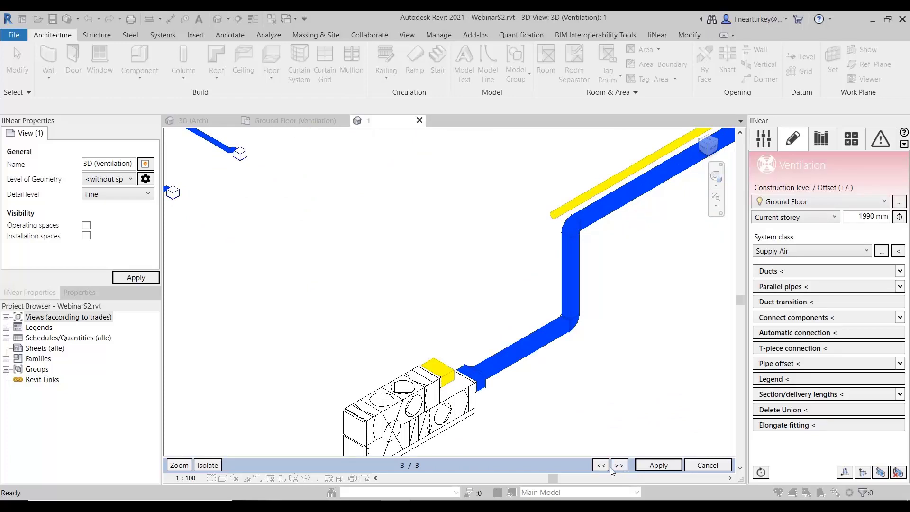
click(659, 465)
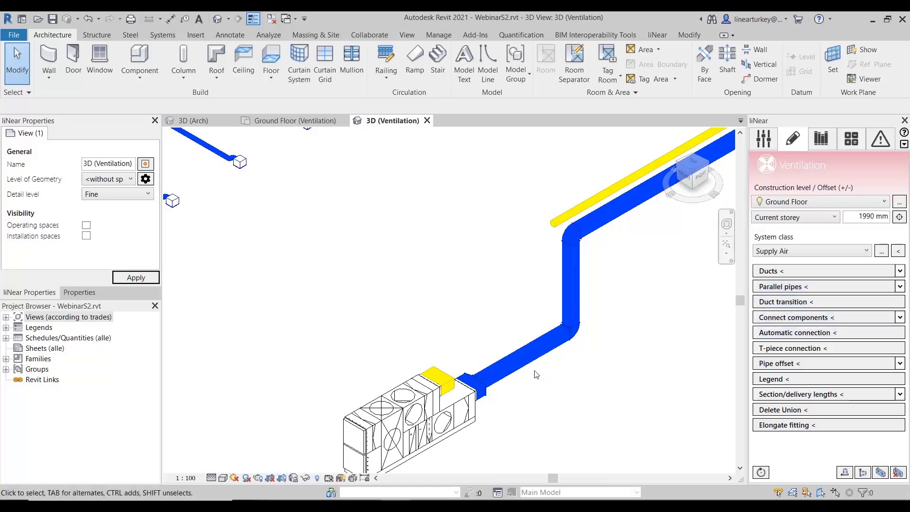
- Run an Automatic connection from the open end of the yellow exhaust duct to the AHU's upper duct stub
click(819, 332)
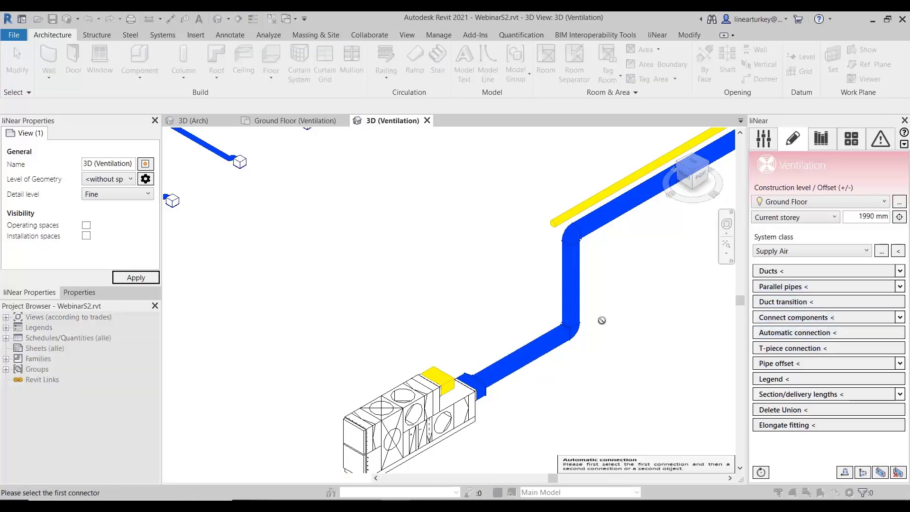
click(549, 223)
click(444, 375)
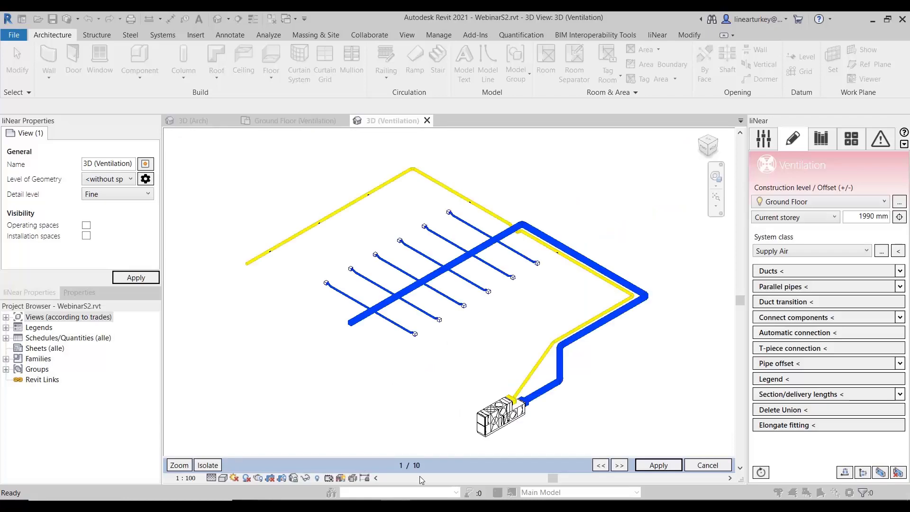
scroll(561, 419, up, 3)
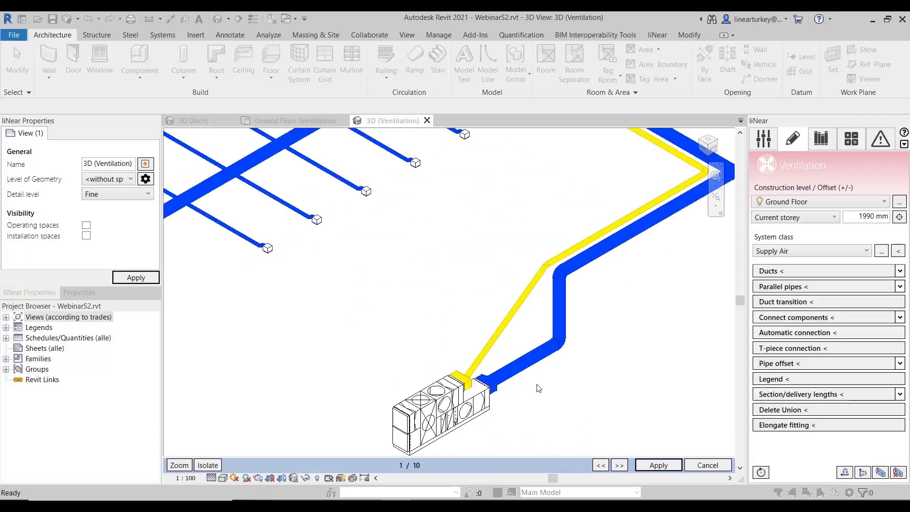
- Compare the routing proposals for the exhaust duct and apply proposal 4 of 10, rising vertically beside the AHU
click(620, 464)
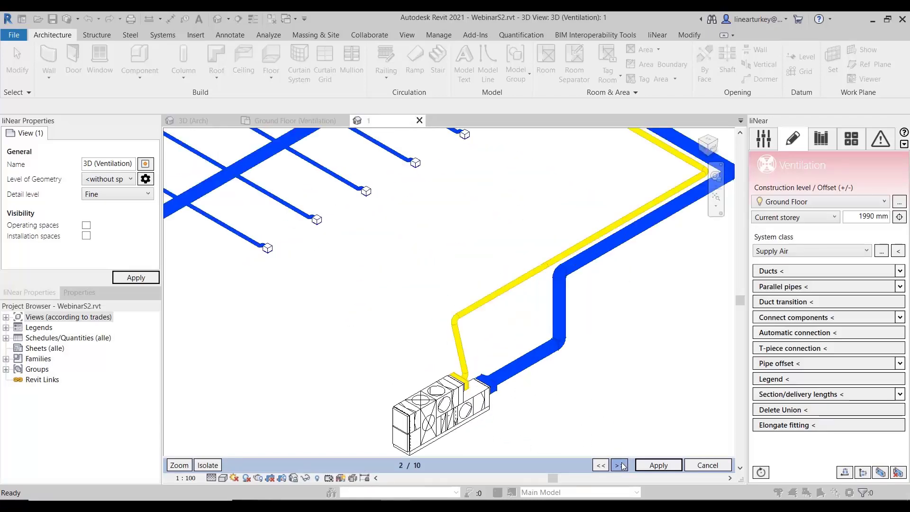
click(621, 463)
click(621, 464)
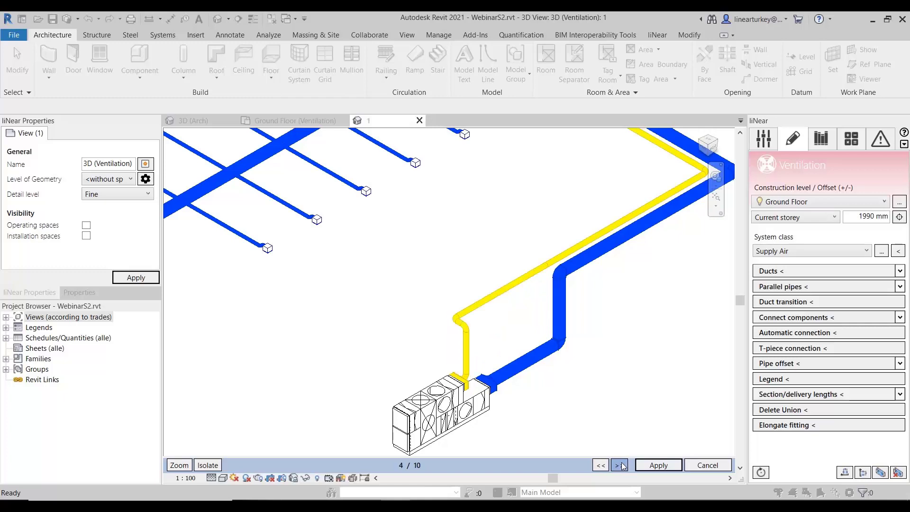
click(621, 463)
click(621, 464)
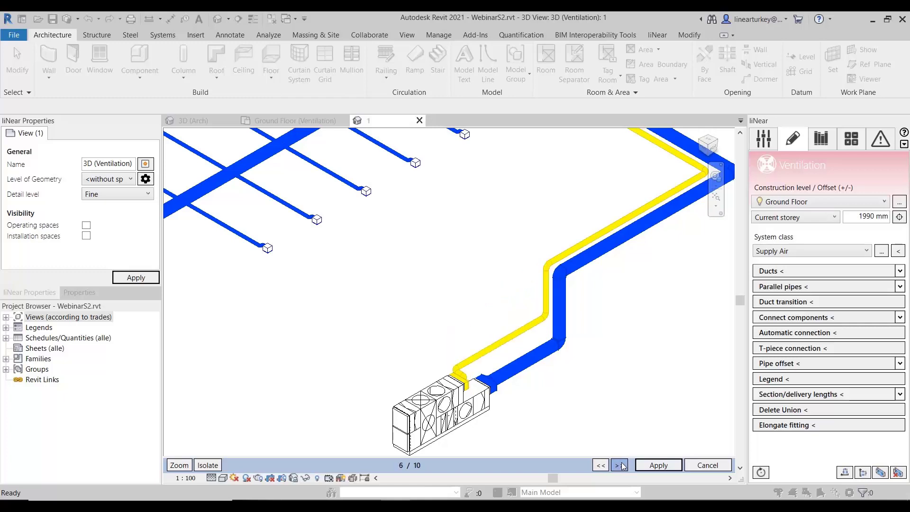
click(621, 464)
click(620, 465)
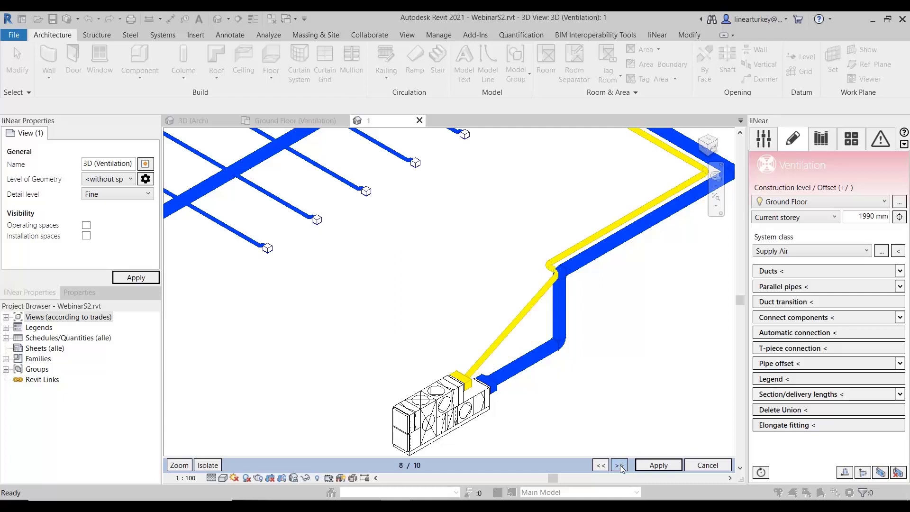
click(620, 465)
click(621, 464)
click(621, 464)
click(621, 464)
click(621, 465)
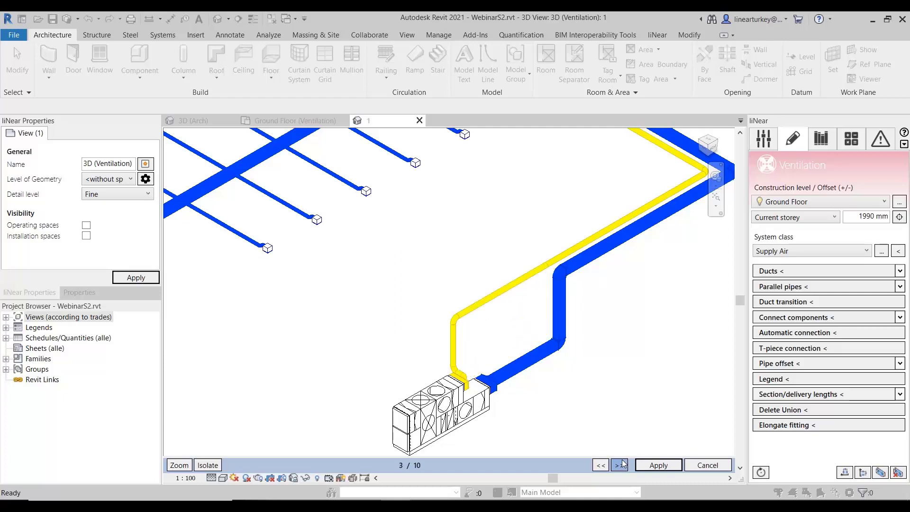
click(622, 464)
scroll(464, 348, up, 2)
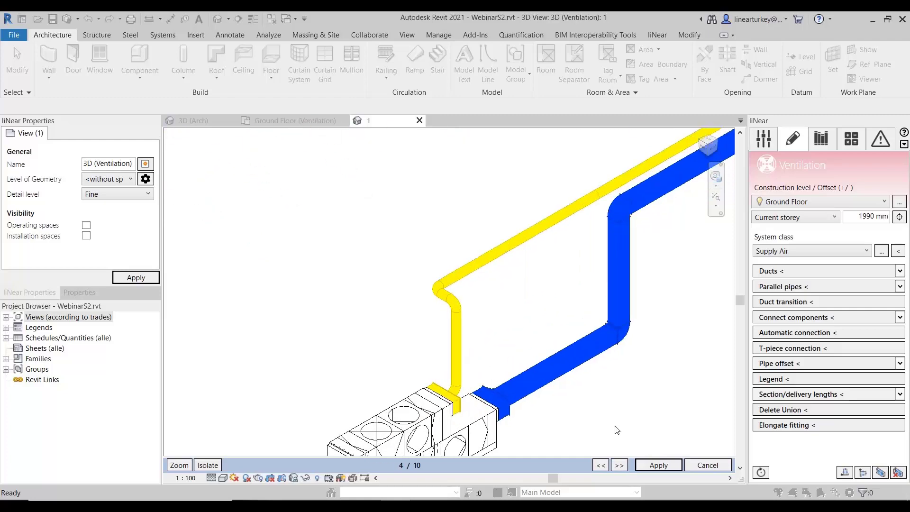
click(658, 465)
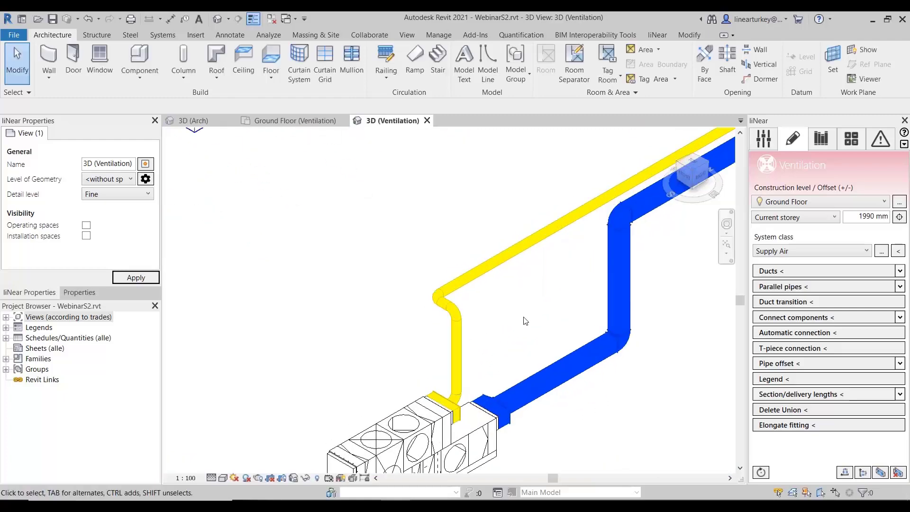
- Examine the supply and exhaust duct connections at the AHU up close, including the exhaust elbow and transition
scroll(522, 322, down, 4)
middle_drag(522, 387, 548, 364)
scroll(460, 314, up, 2)
scroll(497, 330, up, 1)
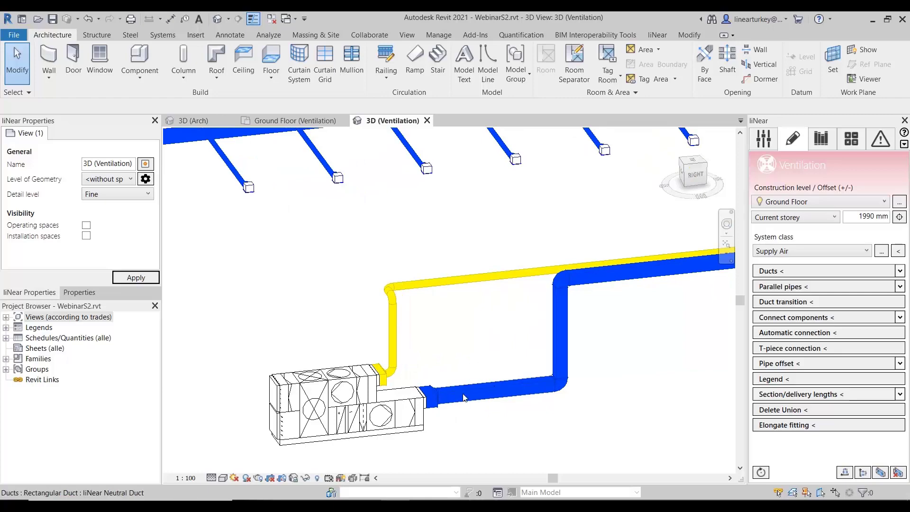
scroll(472, 368, up, 2)
shift+middle_drag(482, 386, 458, 397)
scroll(368, 379, down, 2)
middle_drag(382, 366, 548, 321)
scroll(354, 331, up, 3)
shift+middle_drag(492, 300, 398, 317)
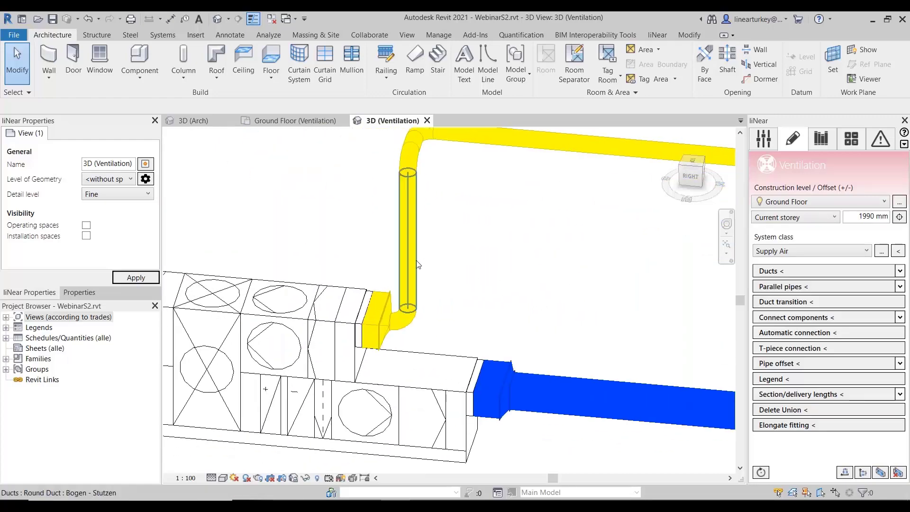
scroll(384, 324, up, 4)
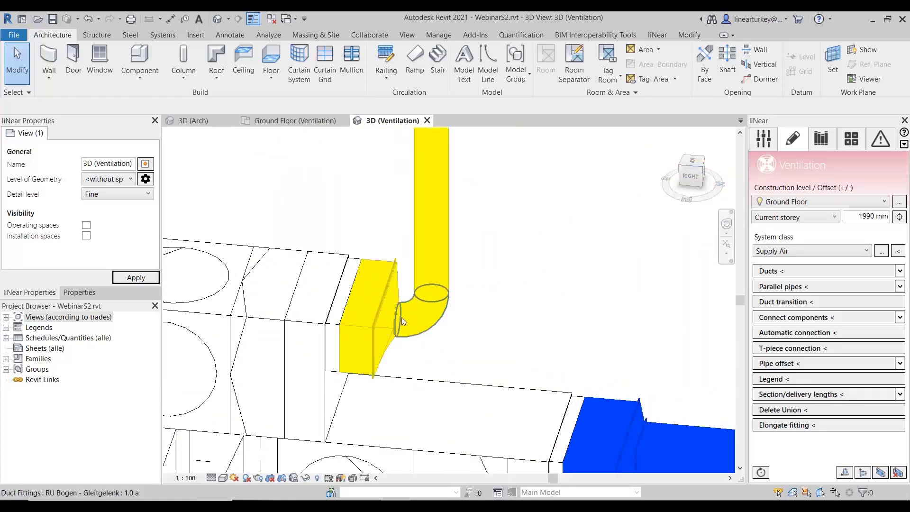
- Review the whole connected duct network from the AHU to the supply outlets and exhaust run from several angles
scroll(476, 318, down, 4)
scroll(476, 318, down, 2)
middle_drag(607, 309, 494, 305)
scroll(496, 305, down, 2)
middle_drag(588, 321, 515, 340)
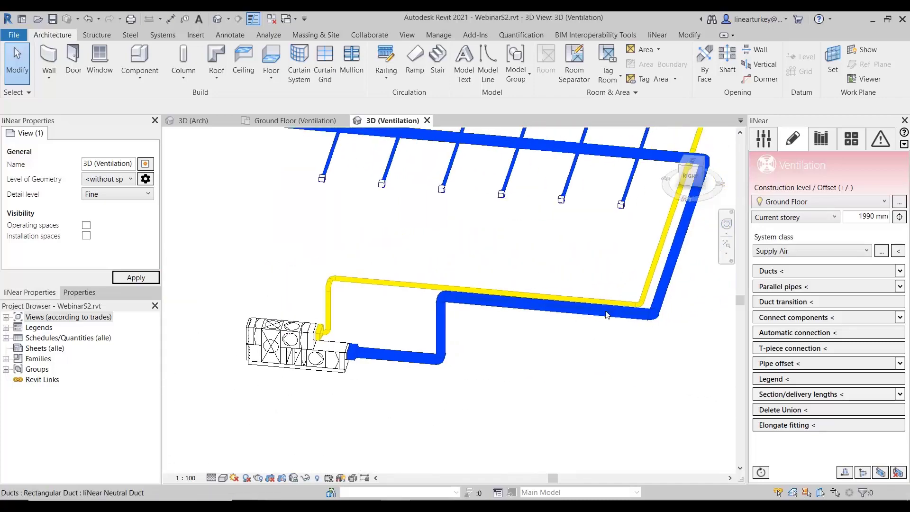
middle_drag(638, 347, 604, 388)
middle_drag(635, 339, 624, 407)
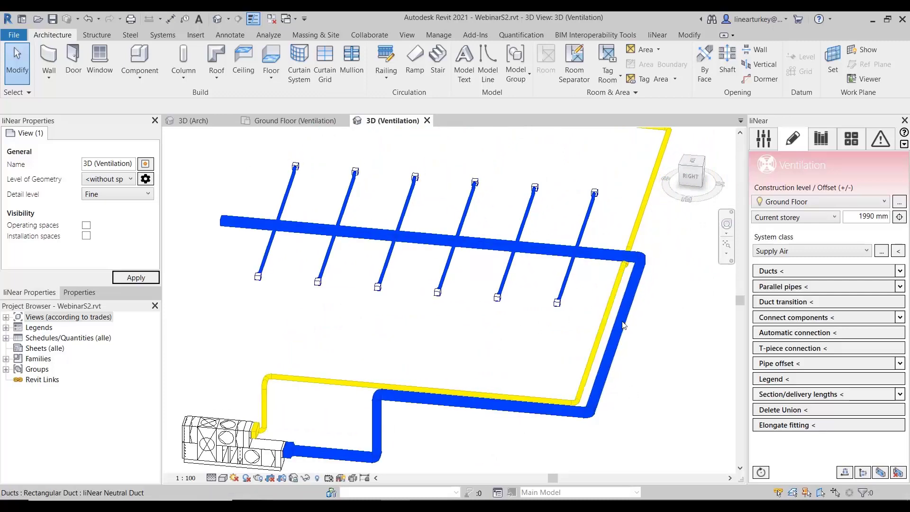
scroll(540, 349, down, 1)
middle_drag(553, 349, 596, 329)
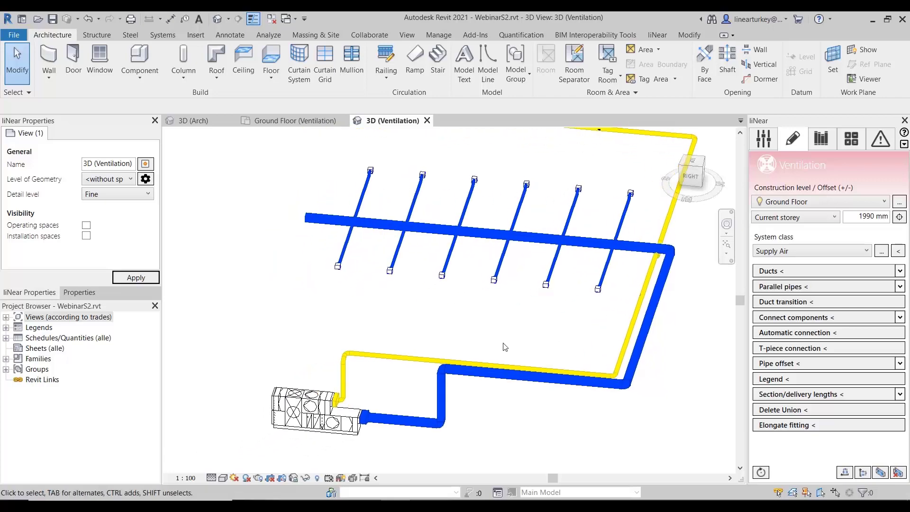
mouse_move(507, 347)
shift+middle_down()
mouse_move(521, 336)
mouse_move(503, 335)
shift+middle_up()
middle_drag(611, 356, 581, 366)
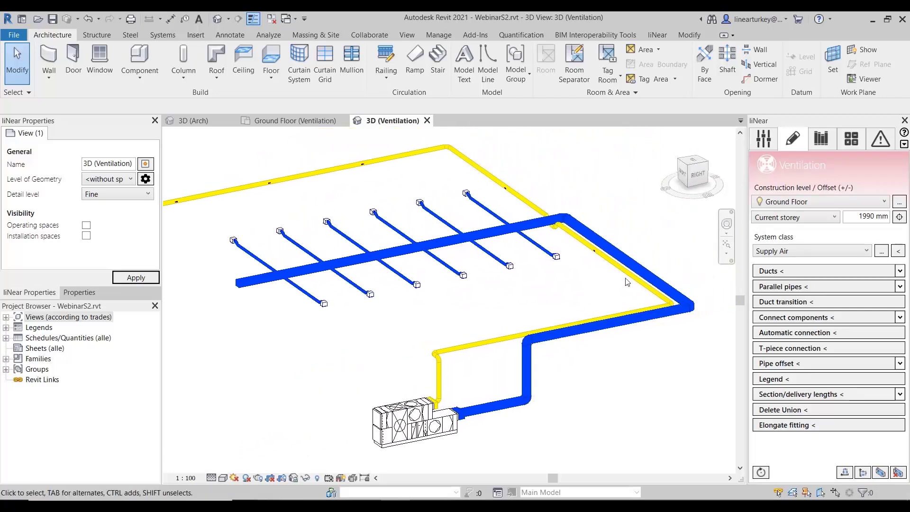
- Check the AHU's open outdoor-side connections and switch the system class to Outside Air
scroll(586, 250, up, 3)
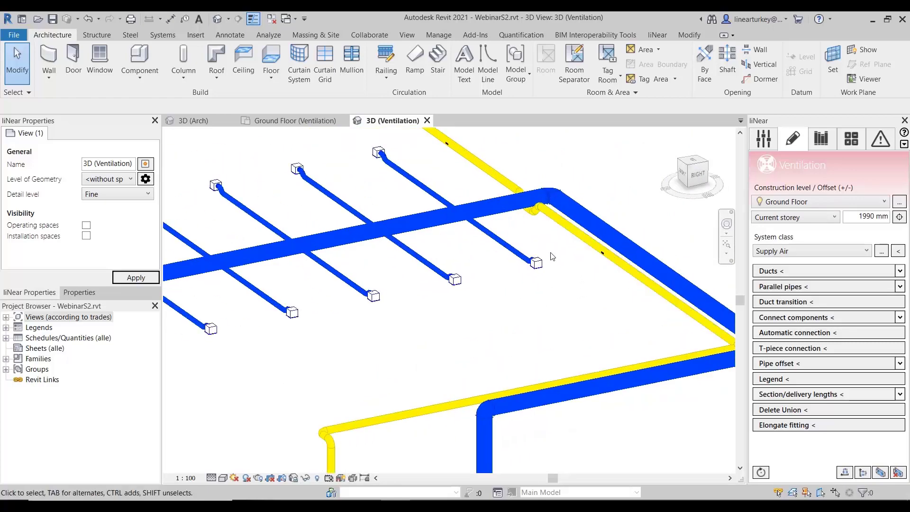
middle_drag(482, 432, 486, 301)
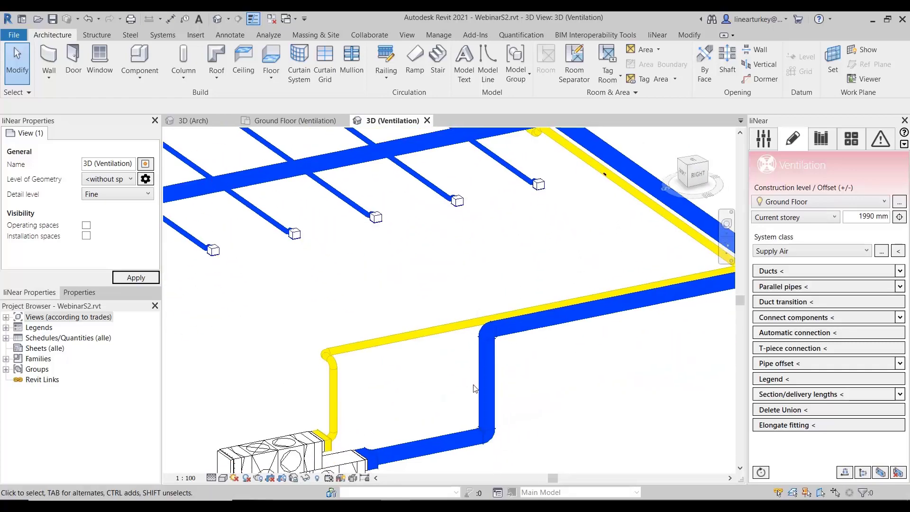
scroll(493, 384, up, 2)
middle_drag(430, 390, 625, 214)
middle_drag(379, 355, 437, 338)
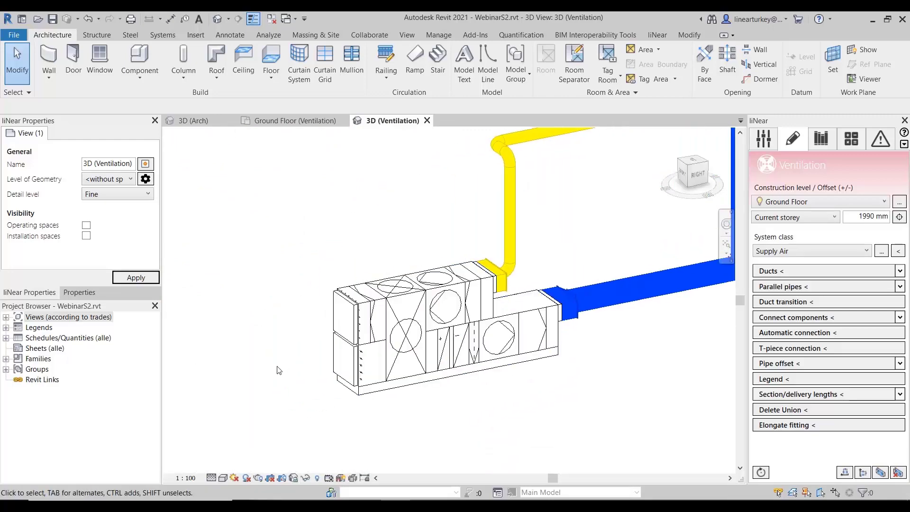
scroll(300, 345, down, 2)
click(334, 345)
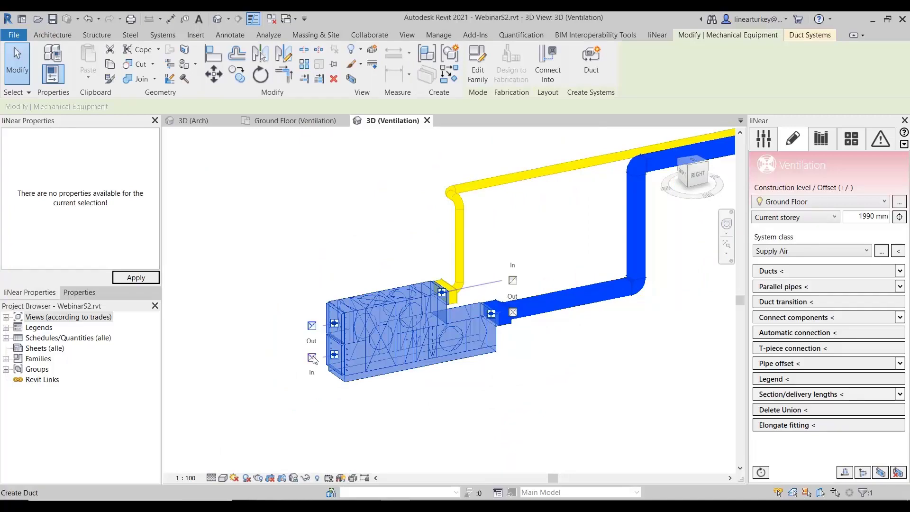
click(632, 354)
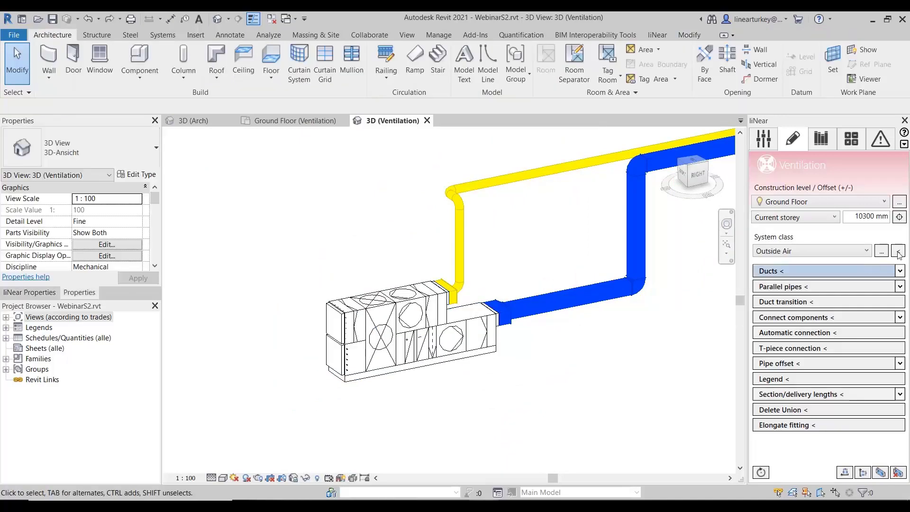
- Show the Building elements of the Architecture discipline in the 3D ventilation view
click(762, 139)
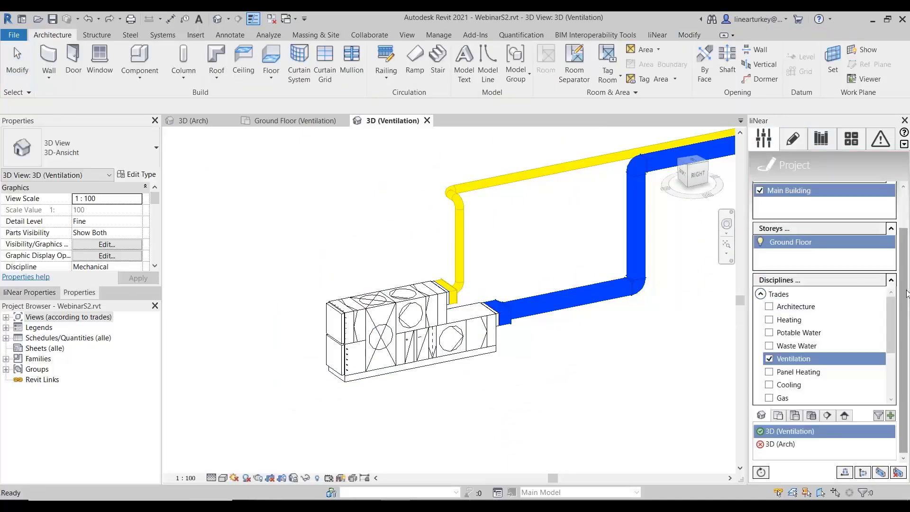
click(877, 306)
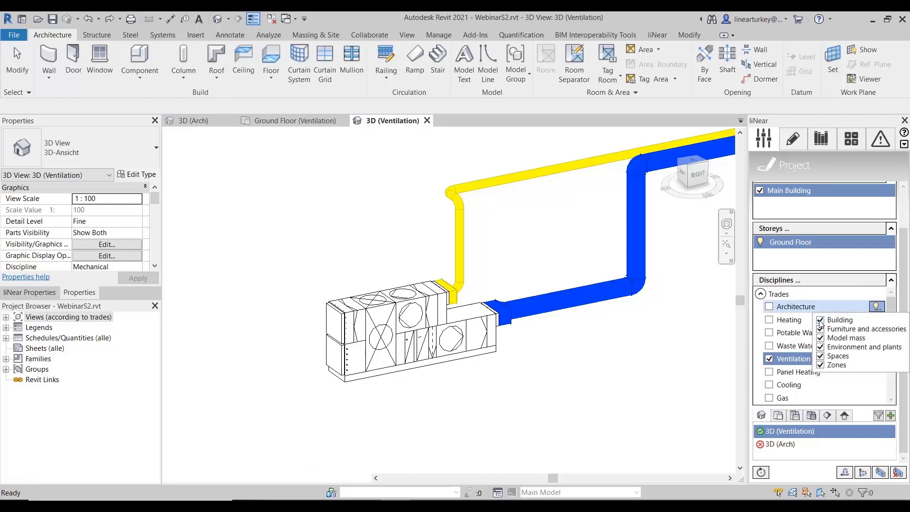
click(820, 321)
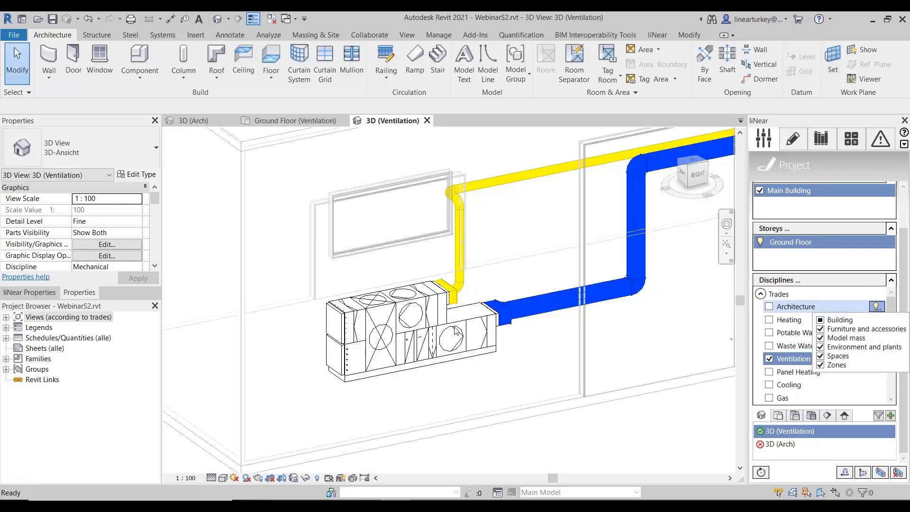
click(544, 278)
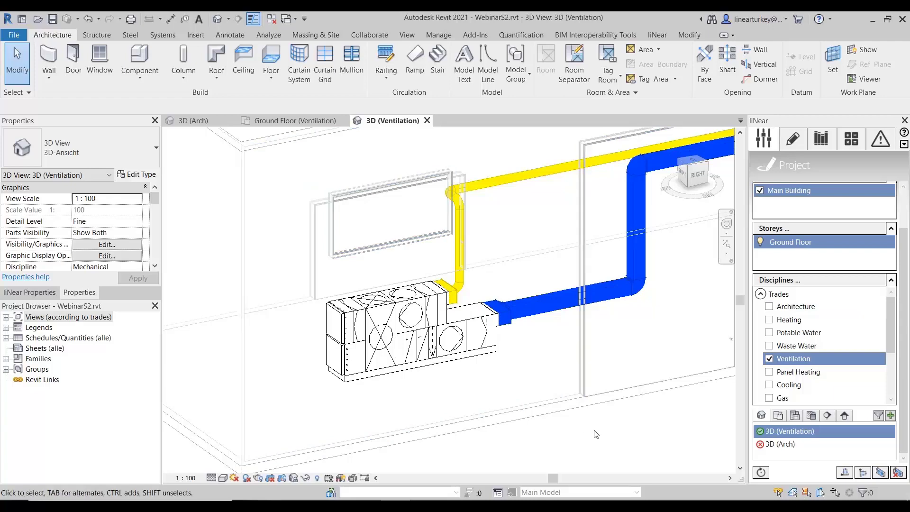
- Draw a 950 x 950 mm duct about 2600 mm long straight out from AHU1's open lower In connector
scroll(604, 420, down, 2)
click(427, 347)
scroll(501, 373, up, 4)
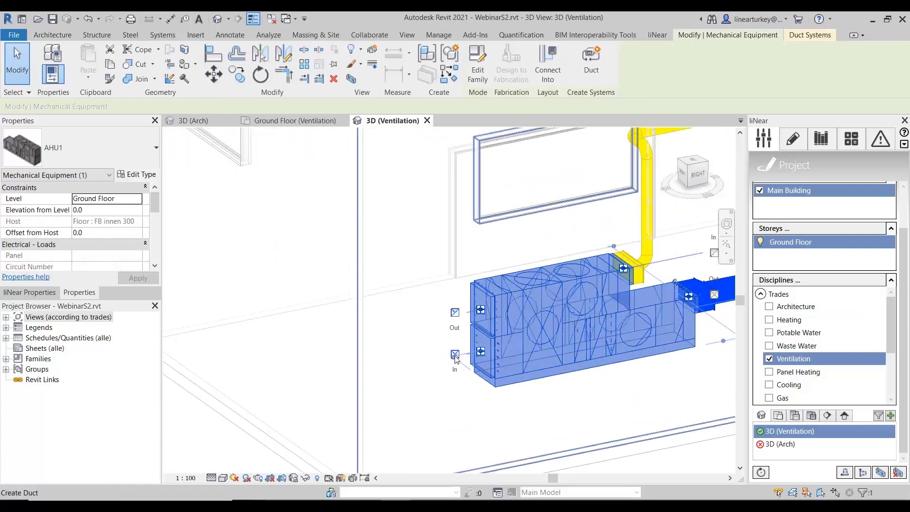
click(455, 354)
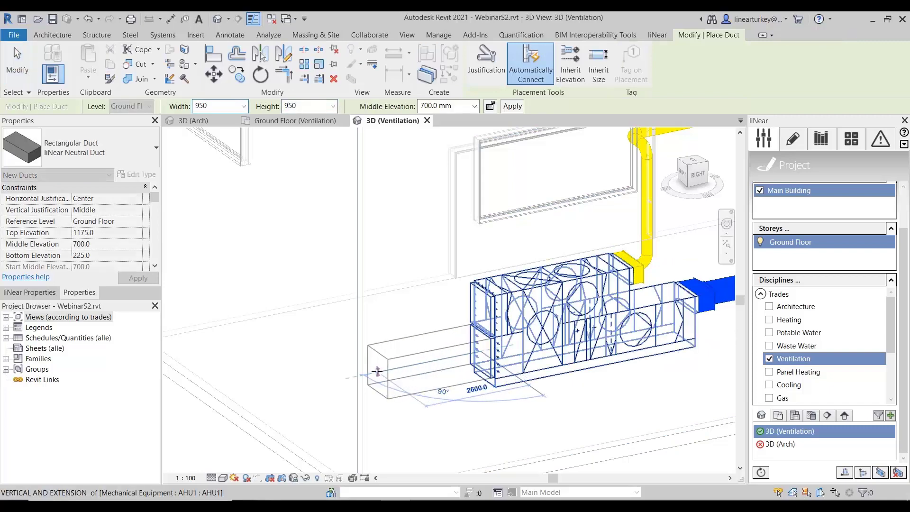
click(376, 371)
- Continue the duct up to a middle elevation of 7500 mm and about 4100 mm horizontally outward past the wall
click(464, 106)
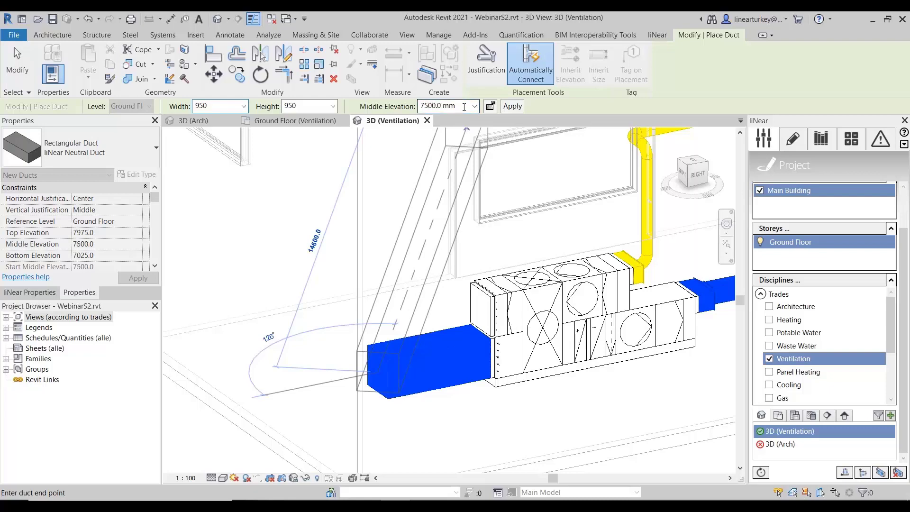
scroll(300, 197, down, 2)
middle_drag(347, 237, 421, 363)
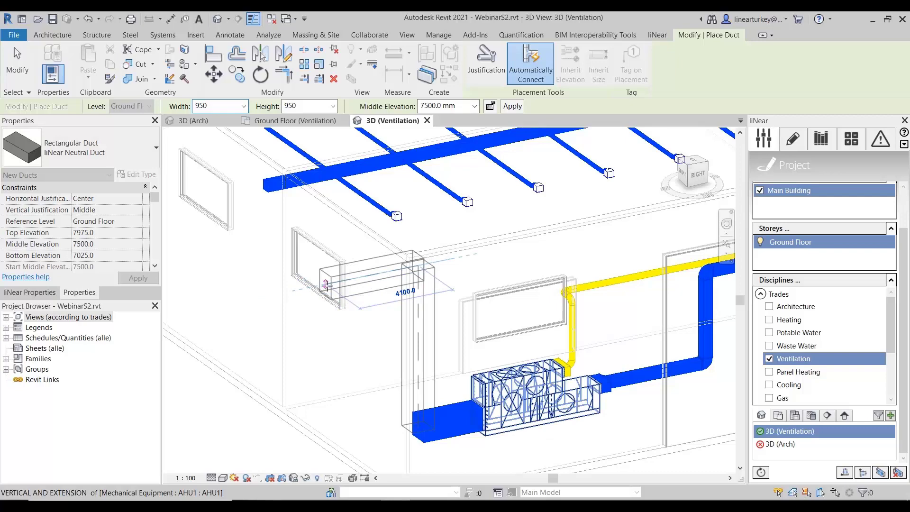
click(326, 284)
key(Escape)
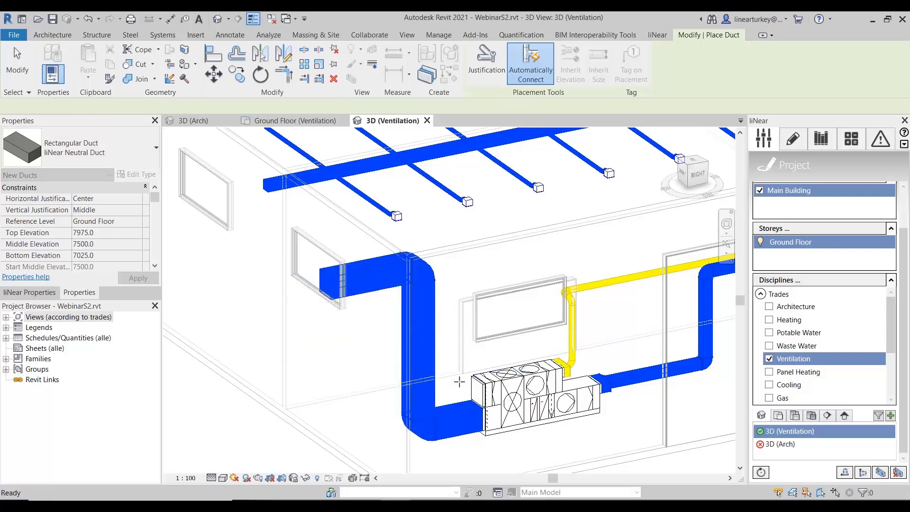
key(Escape)
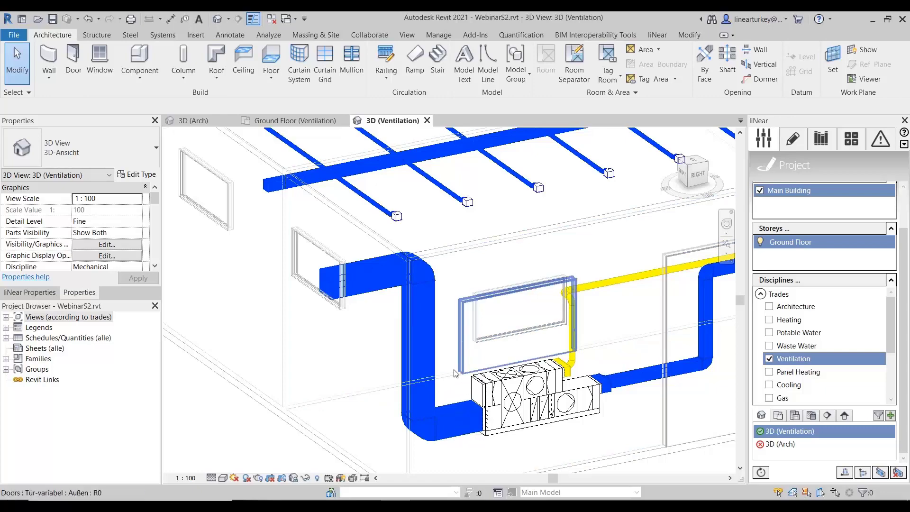
- Assign the Outside Air system class to the whole new duct branch, from the AHU's In connector to its open end
key(Tab)
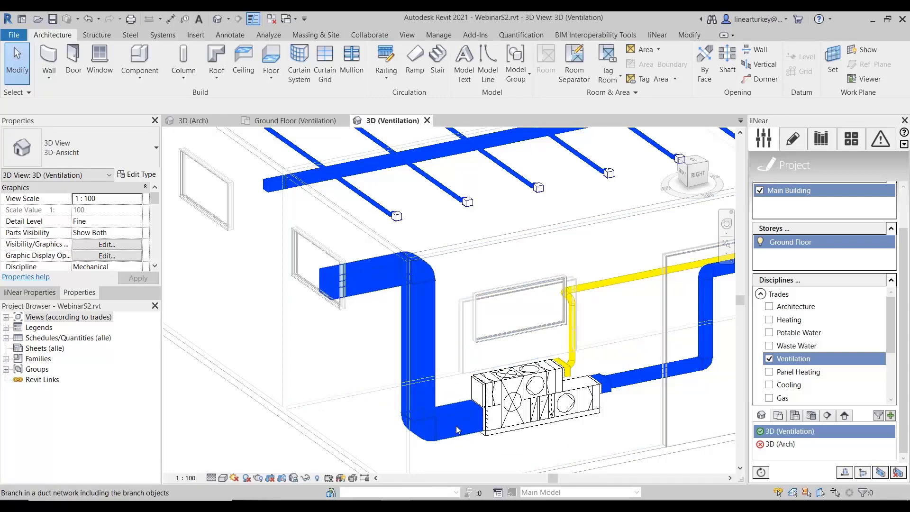
click(455, 426)
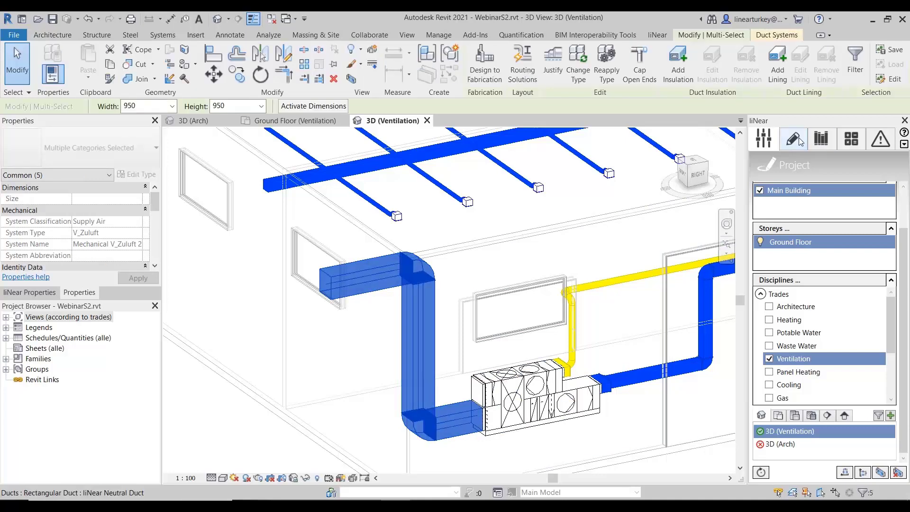
click(799, 140)
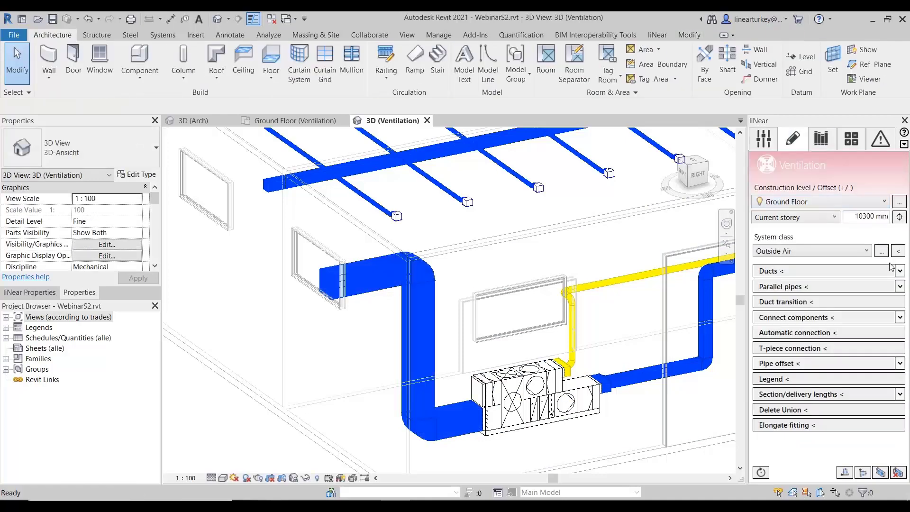
click(867, 251)
click(809, 297)
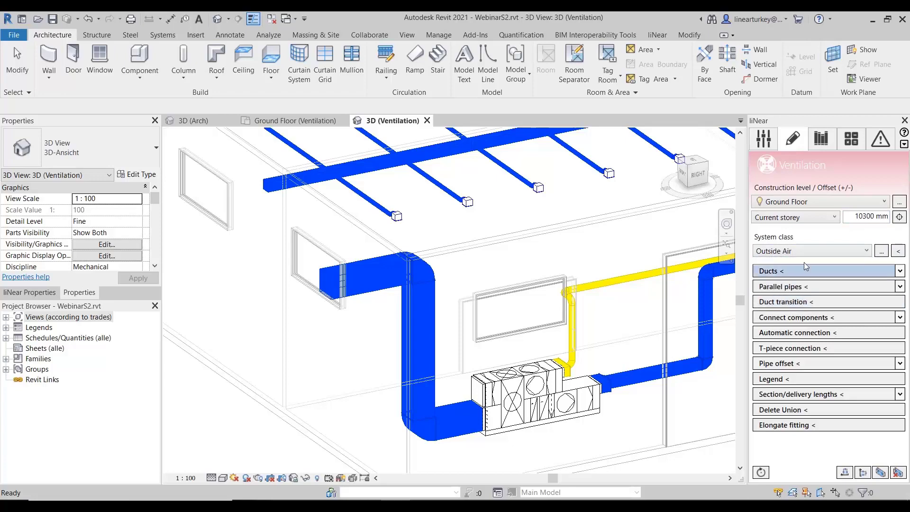
click(899, 251)
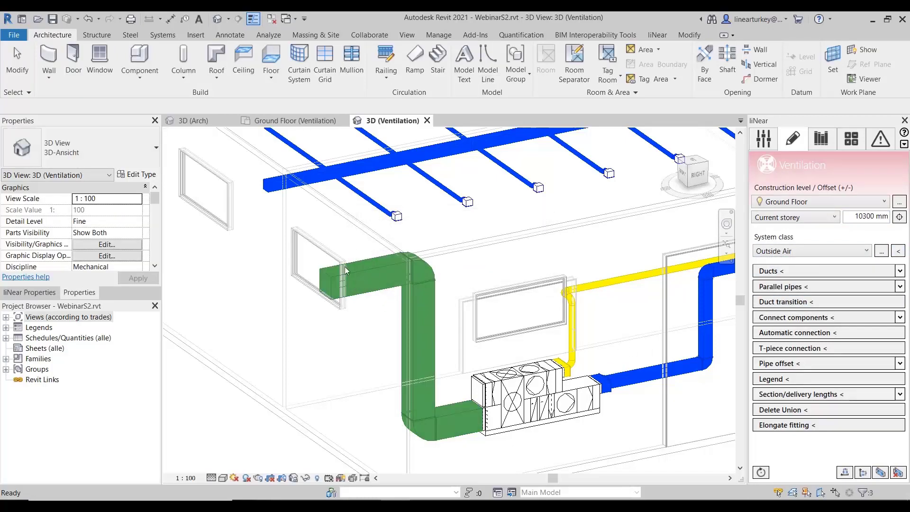
click(326, 295)
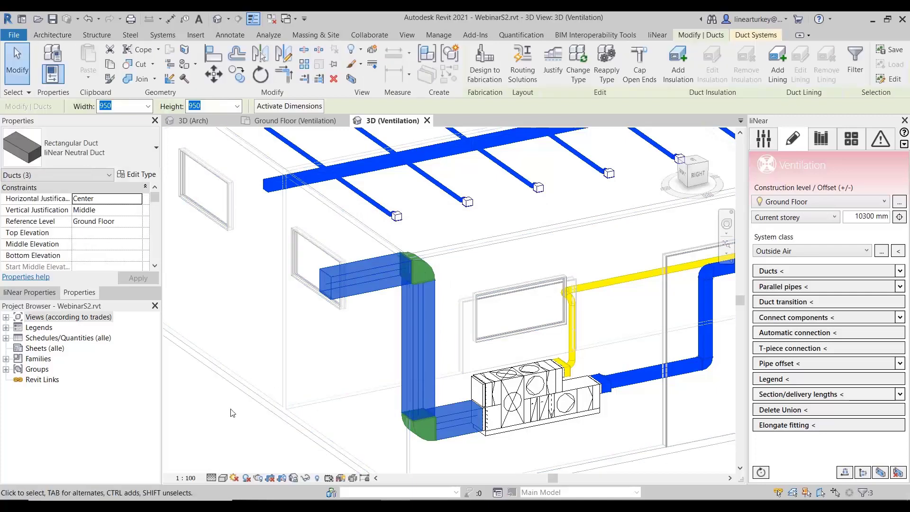
click(233, 421)
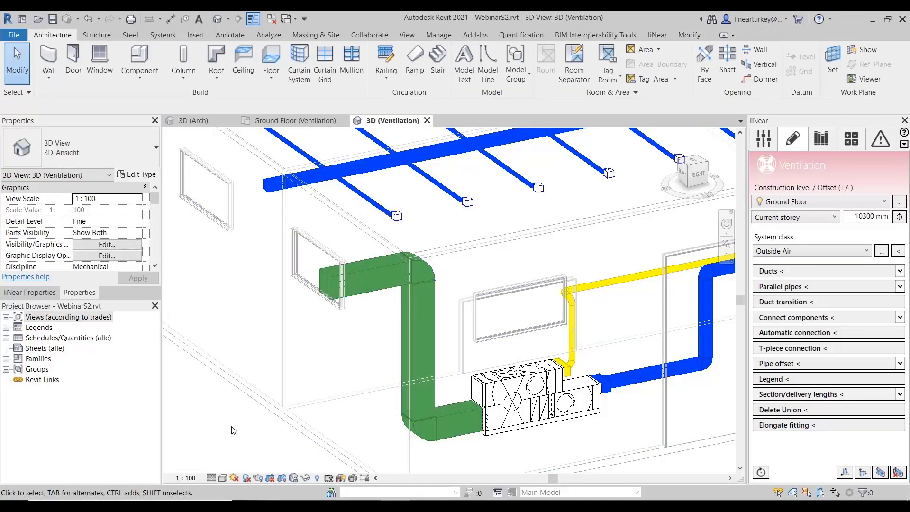
- Place an inflowing RE Protective grating on the open end of the outside air duct
click(824, 138)
drag(905, 396, 908, 384)
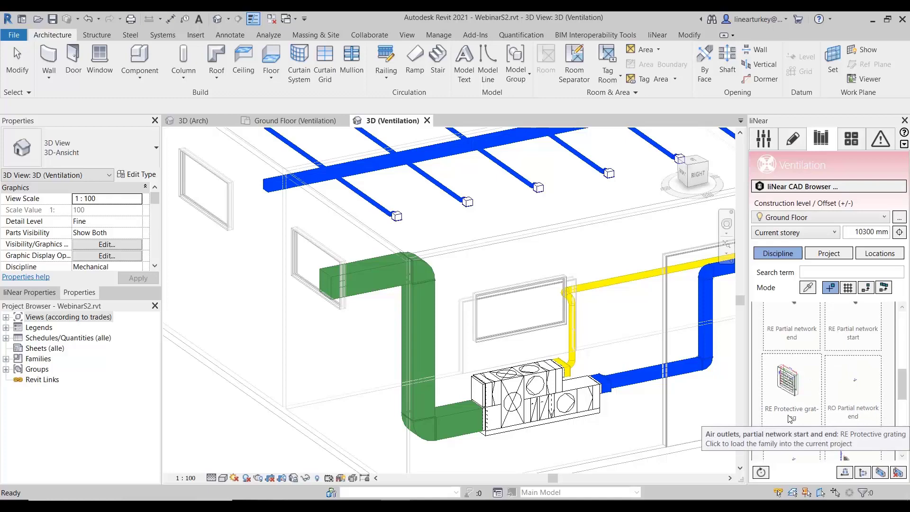
click(804, 394)
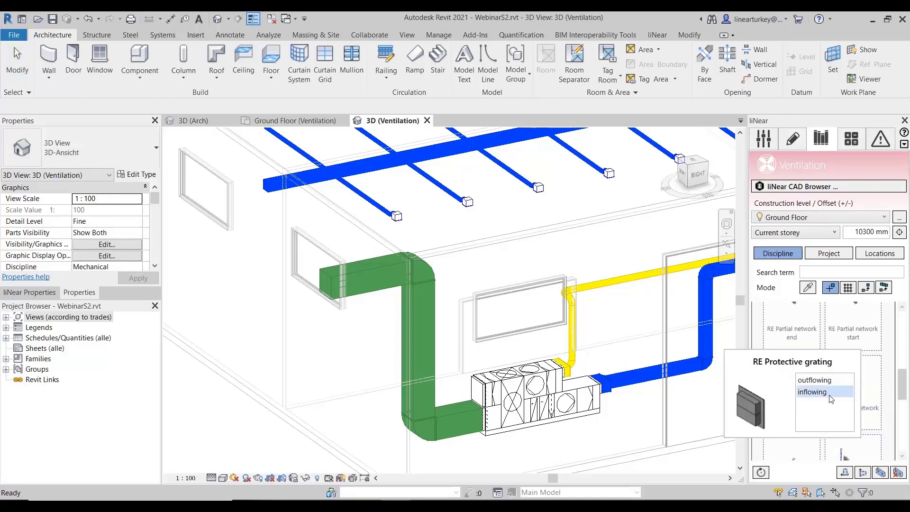
click(812, 391)
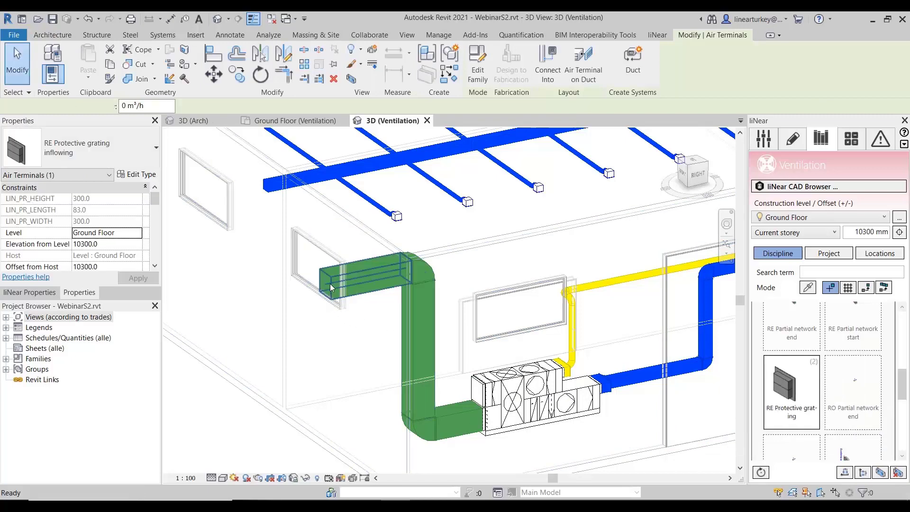
key(Escape)
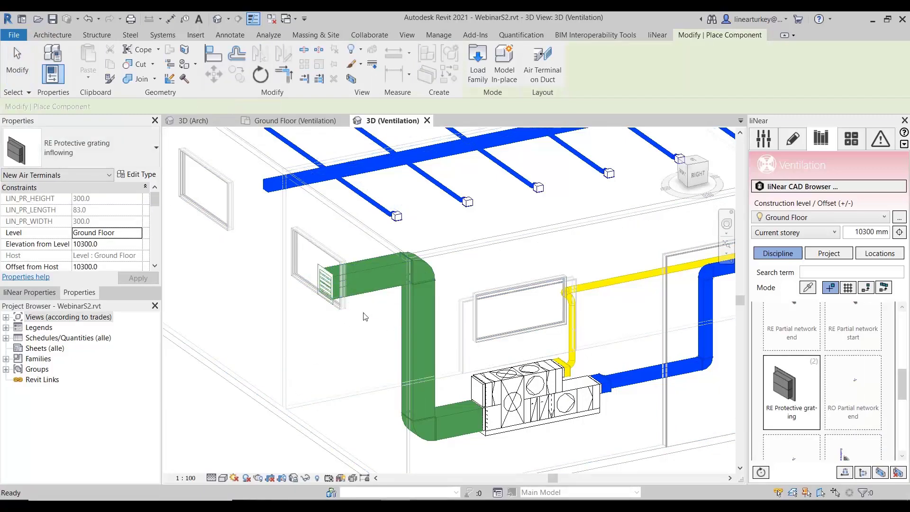
key(Escape)
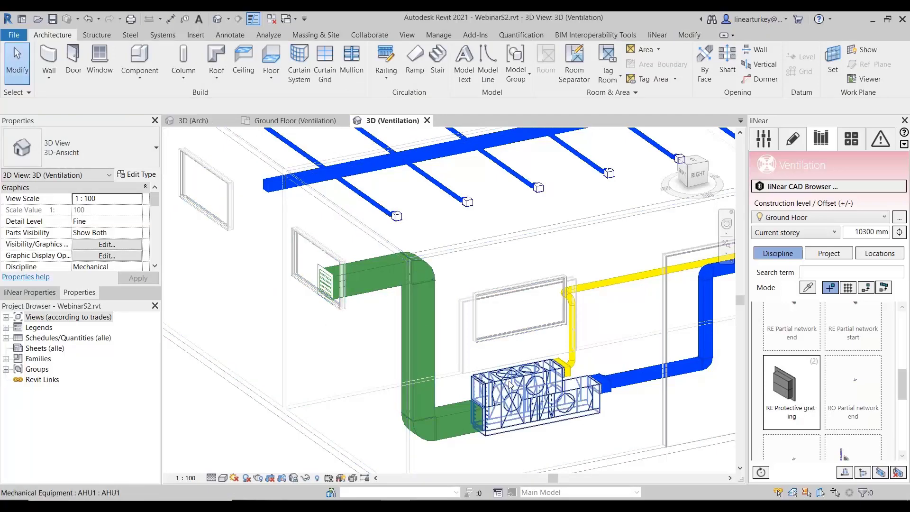
- Draw a short 950 x 950 mm duct stub from AHU1's open upper Out connector
click(505, 403)
scroll(448, 401, up, 3)
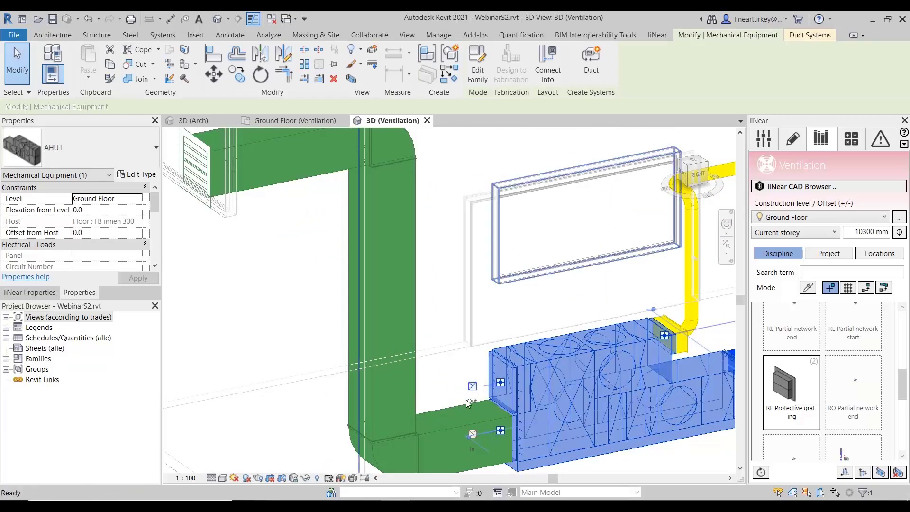
click(474, 390)
click(459, 390)
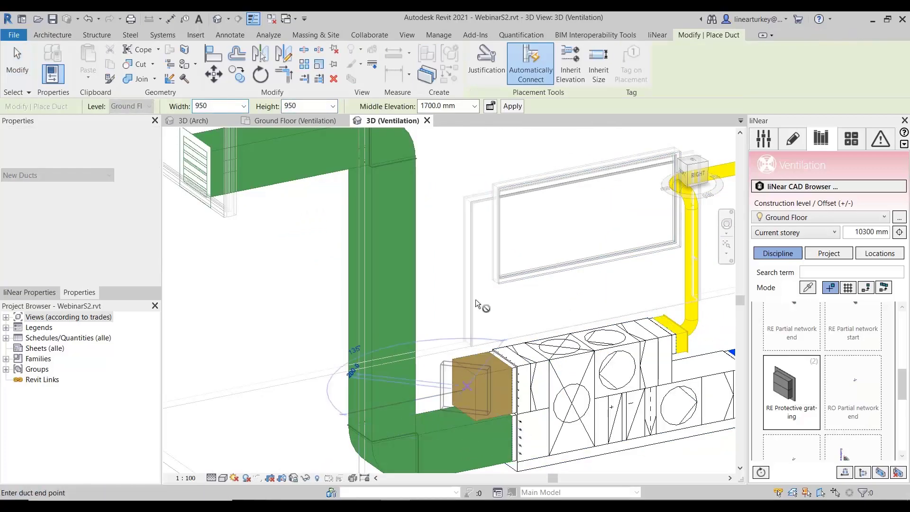
- Extend the stub from the Out connector with a vertical duct up to a middle elevation of 8000 mm
click(453, 107)
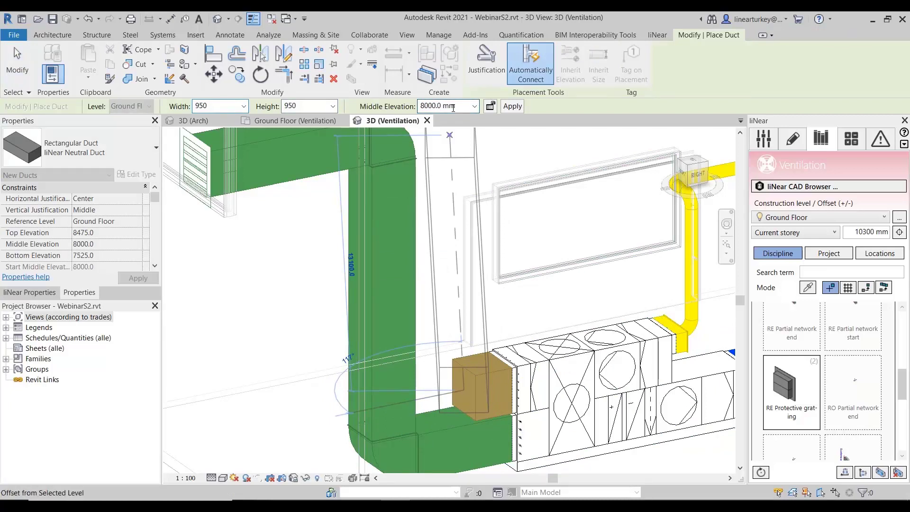
click(513, 106)
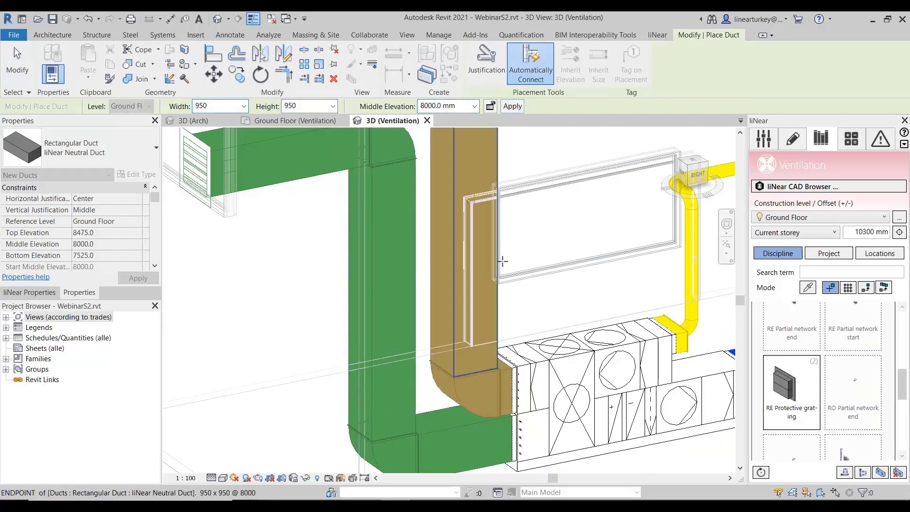
scroll(542, 248, down, 2)
middle_drag(552, 240, 544, 421)
scroll(538, 317, down, 1)
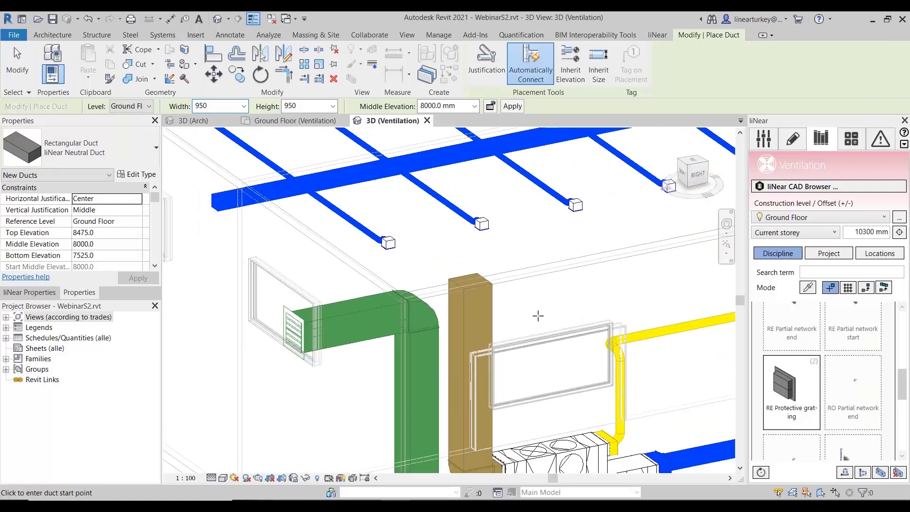
scroll(511, 311, up, 2)
key(Escape)
key(Escape)
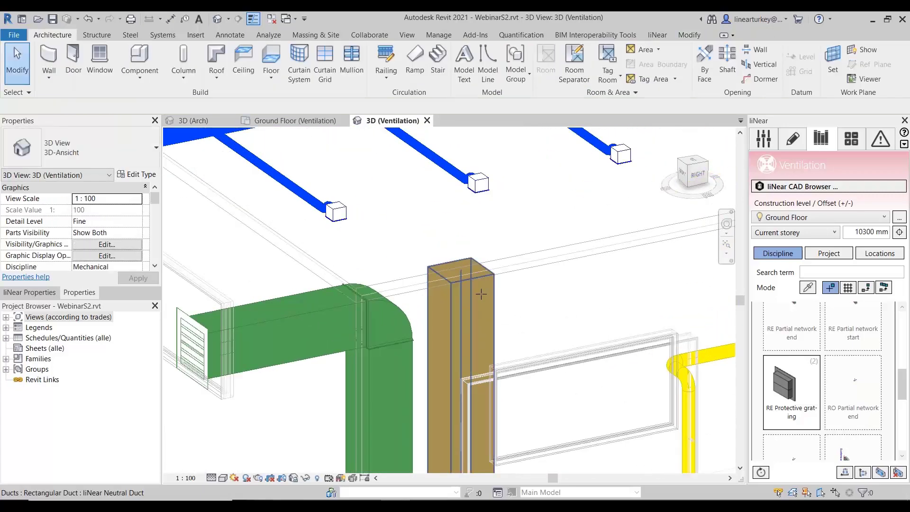
- Undo the last change made at the brown vertical duct
scroll(481, 294, up, 1)
key(ctrl+z)
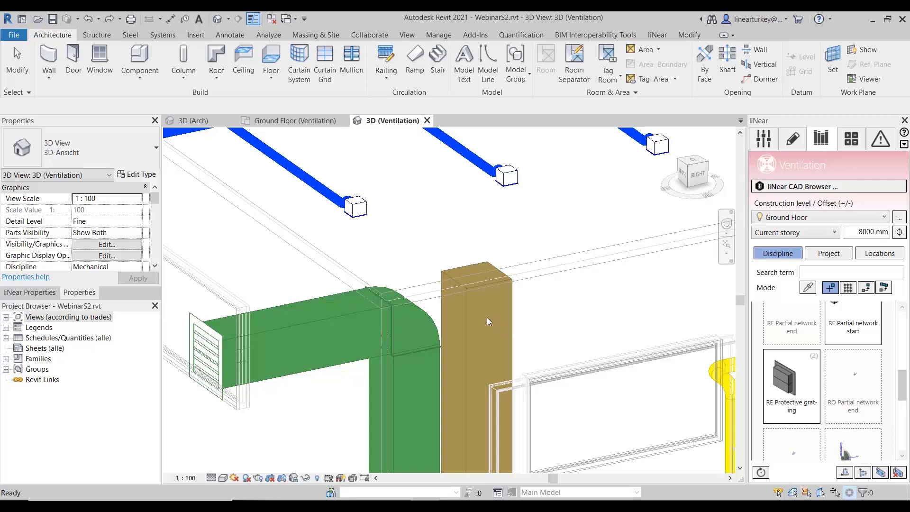
- Load the RE cooler family from the rectangular duct built-in parts of the Ventilation library
scroll(845, 369, down, 2)
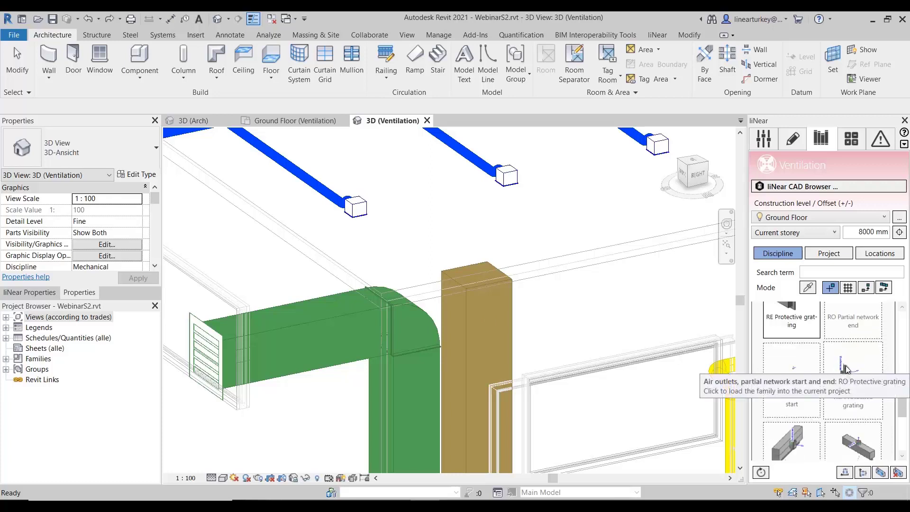
scroll(847, 368, down, 4)
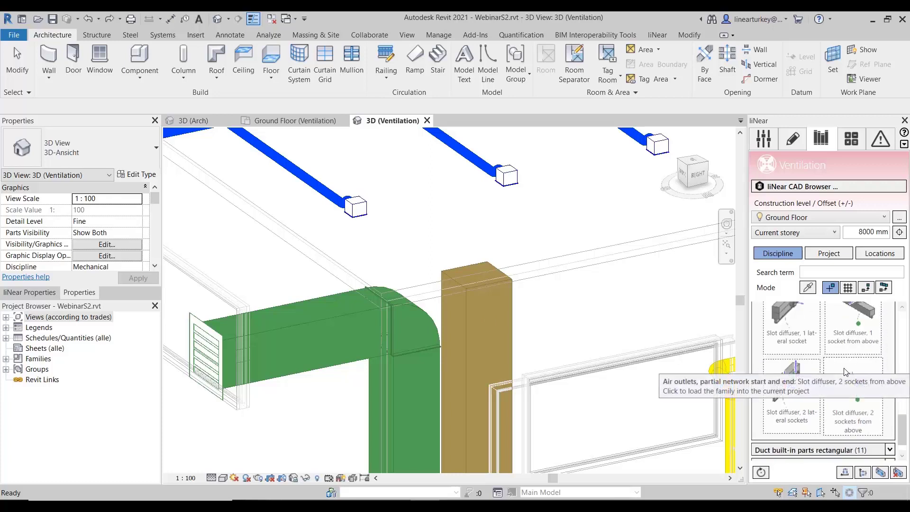
scroll(846, 371, down, 2)
click(890, 422)
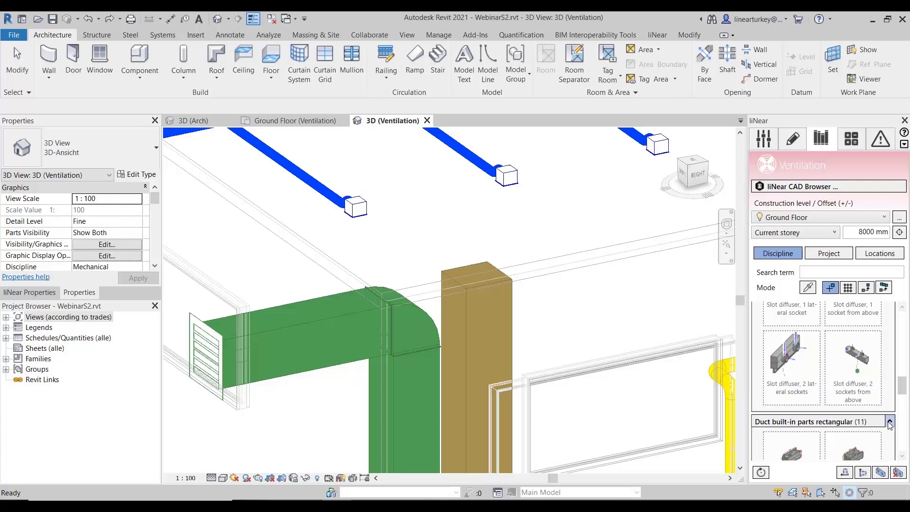
scroll(867, 412, down, 3)
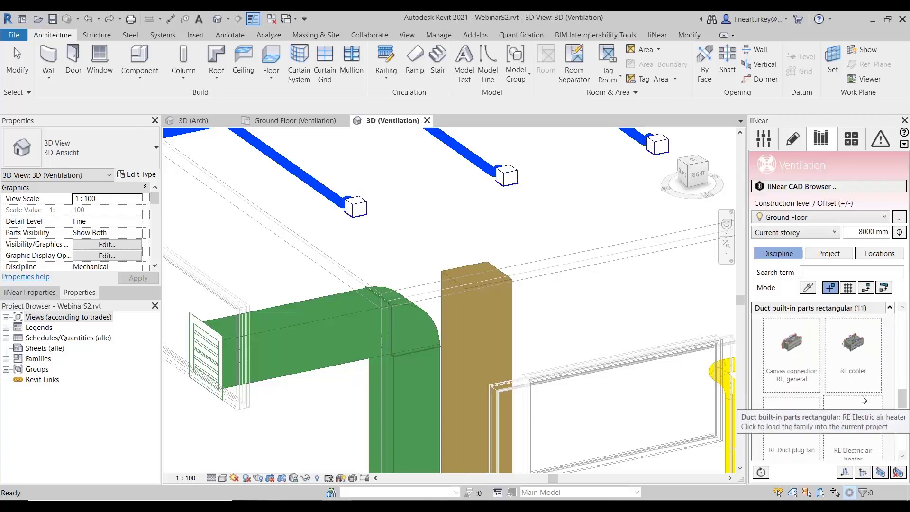
scroll(860, 398, down, 1)
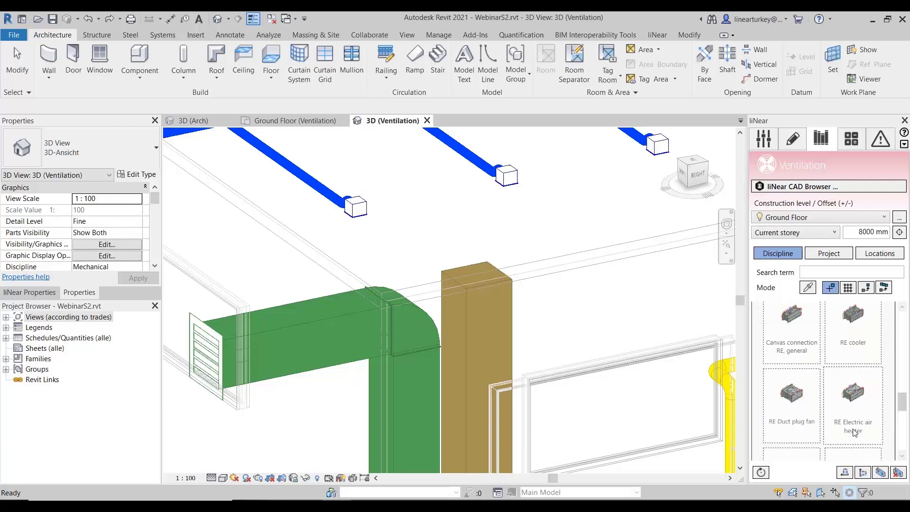
scroll(860, 419, down, 2)
scroll(861, 419, down, 3)
scroll(858, 419, up, 4)
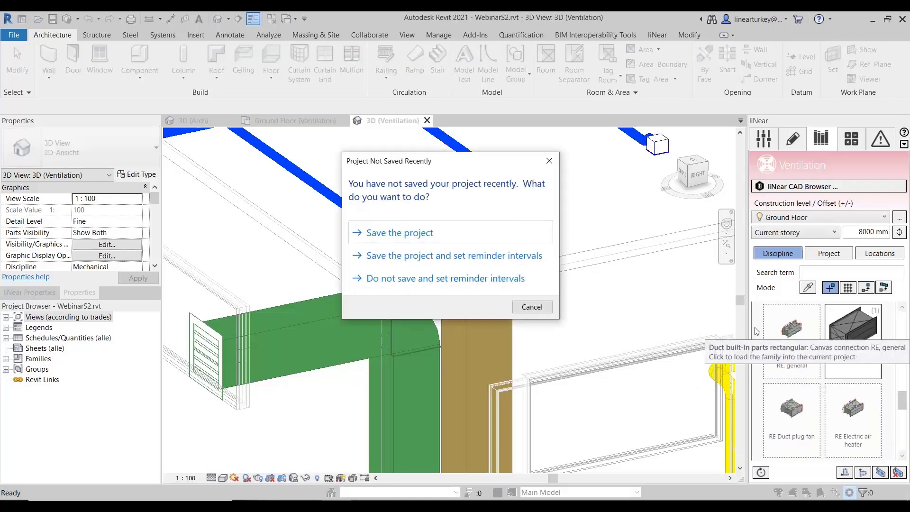
- Dismiss the save reminder without saving and insert the RE cooler into the brown vertical duct above the AHU
click(546, 310)
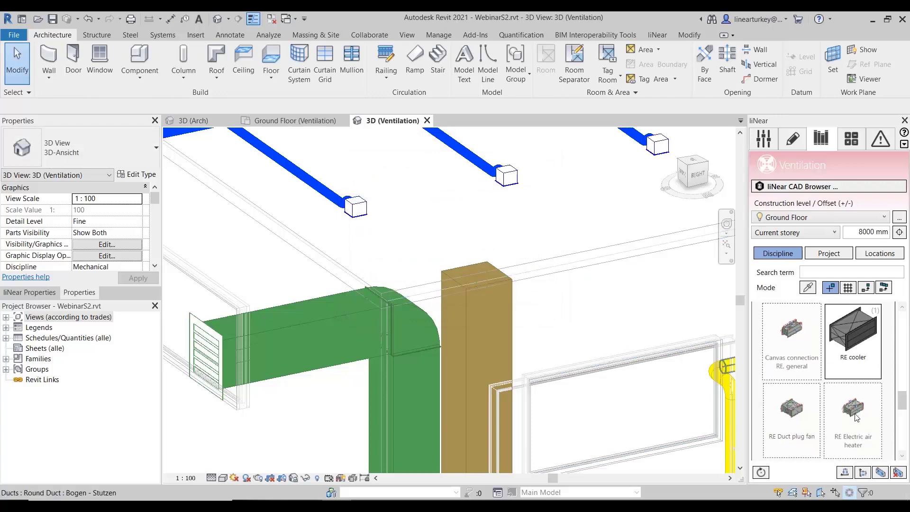
click(848, 338)
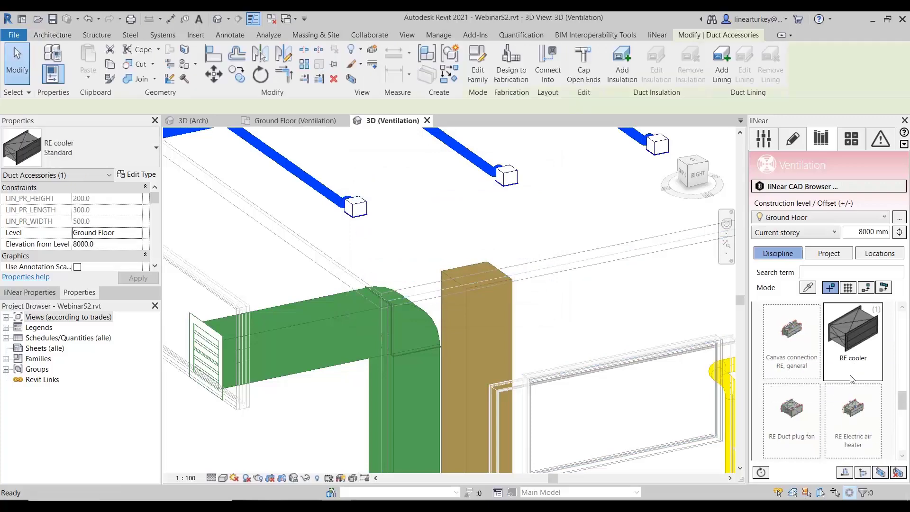
scroll(503, 351, down, 2)
middle_drag(541, 326, 531, 183)
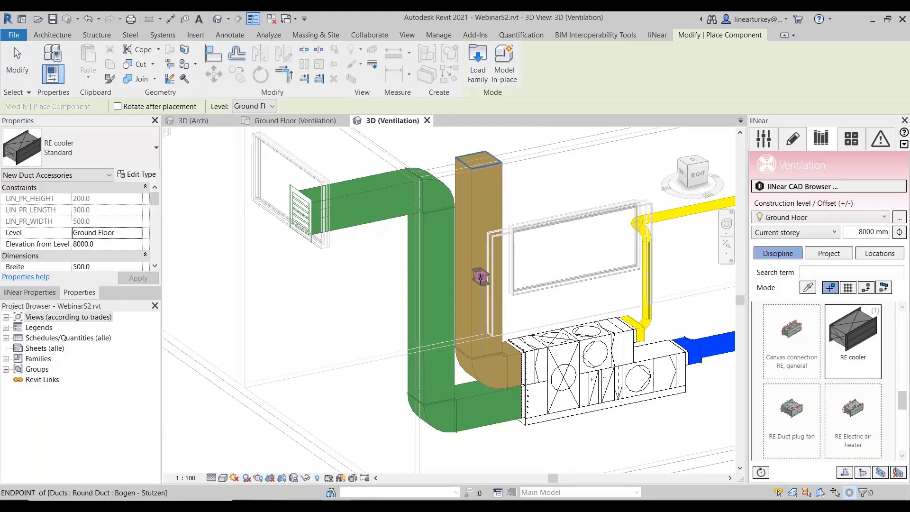
click(480, 276)
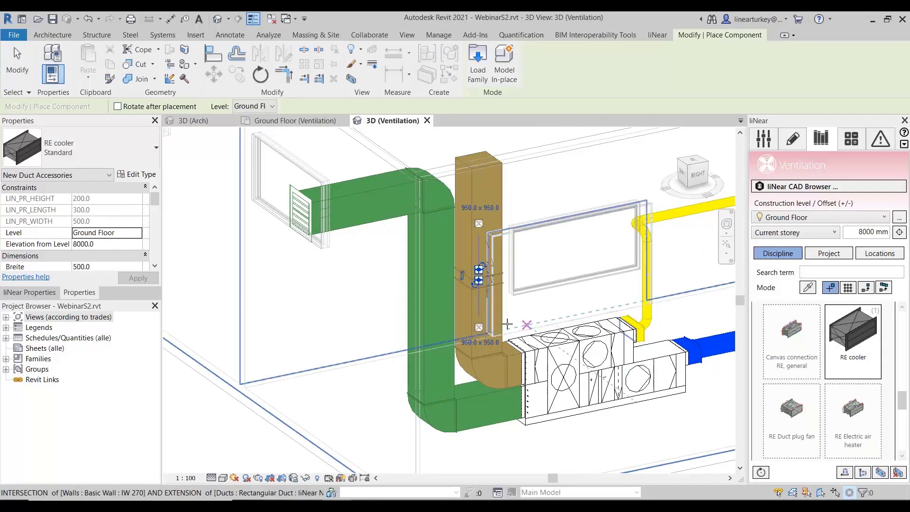
- Insert an RE cooler into the green vertical duct beside the AHU and end the placement
click(438, 304)
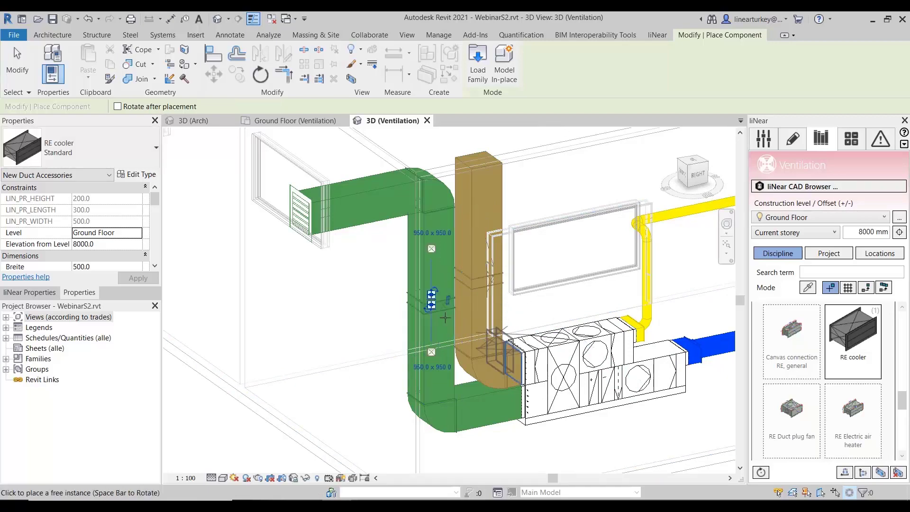
key(Escape)
key(Escape)
click(442, 303)
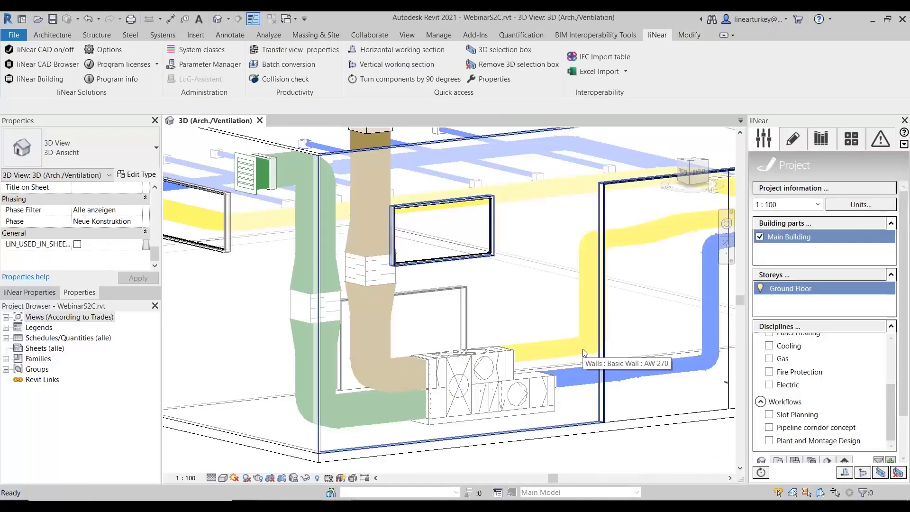
- Open the ventilation room data for 1 Hall and calculate its minimum volume flow rate with category 2 and very low-emission building
click(851, 141)
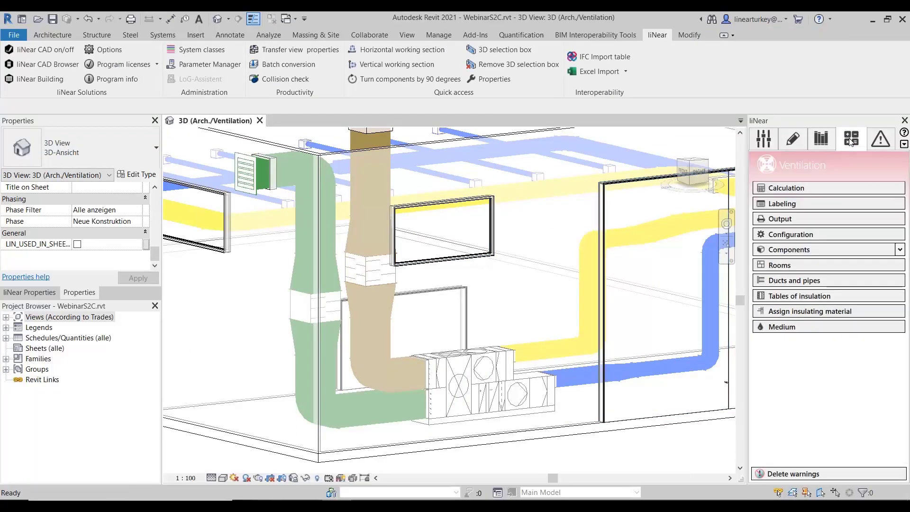
click(785, 268)
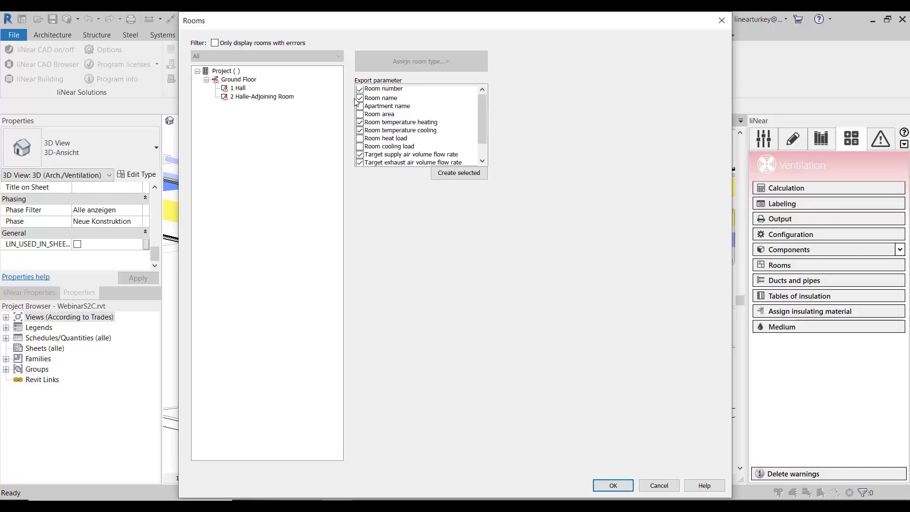
click(238, 88)
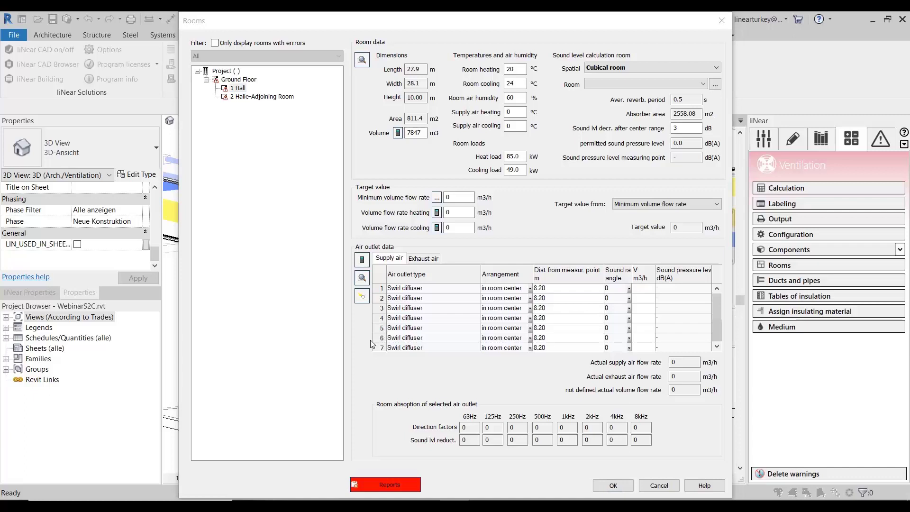
click(436, 197)
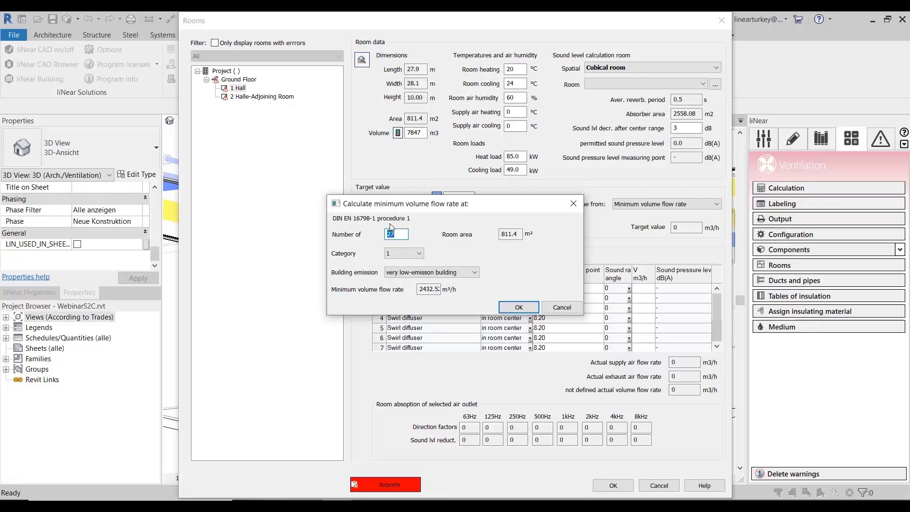
click(403, 253)
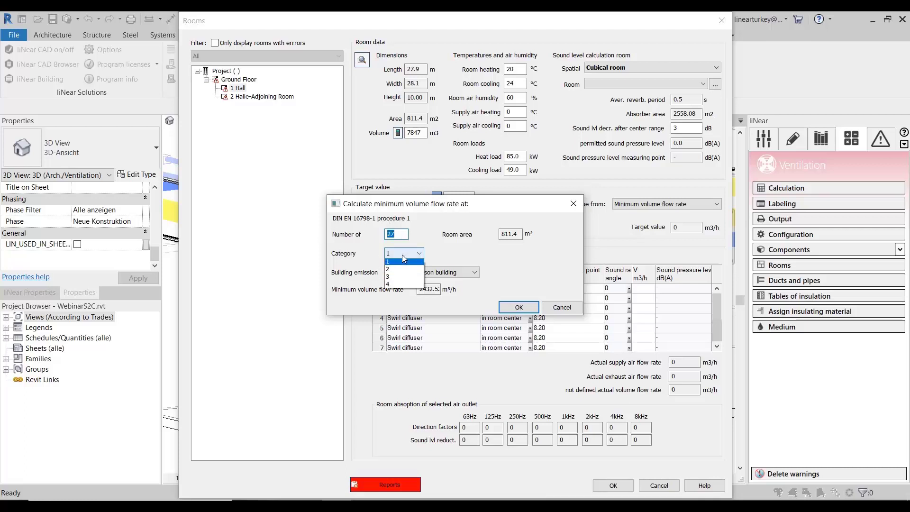
click(400, 271)
click(433, 272)
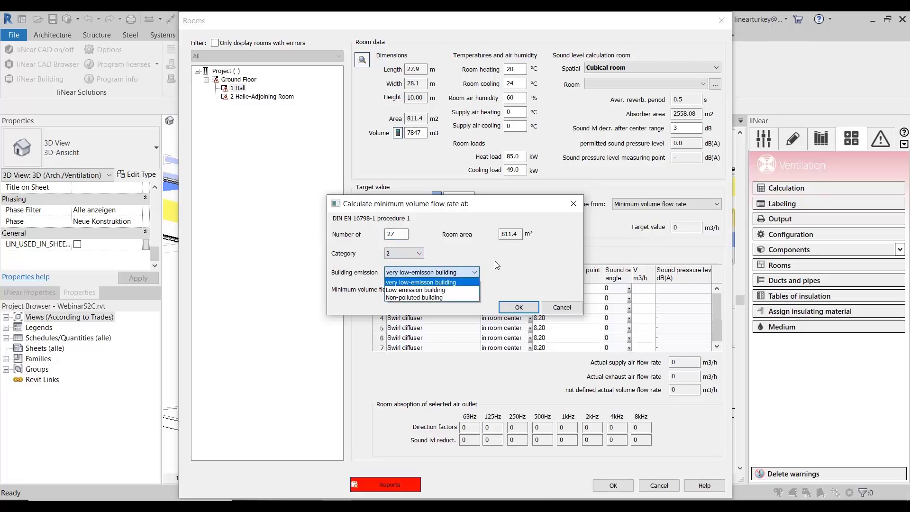
click(495, 261)
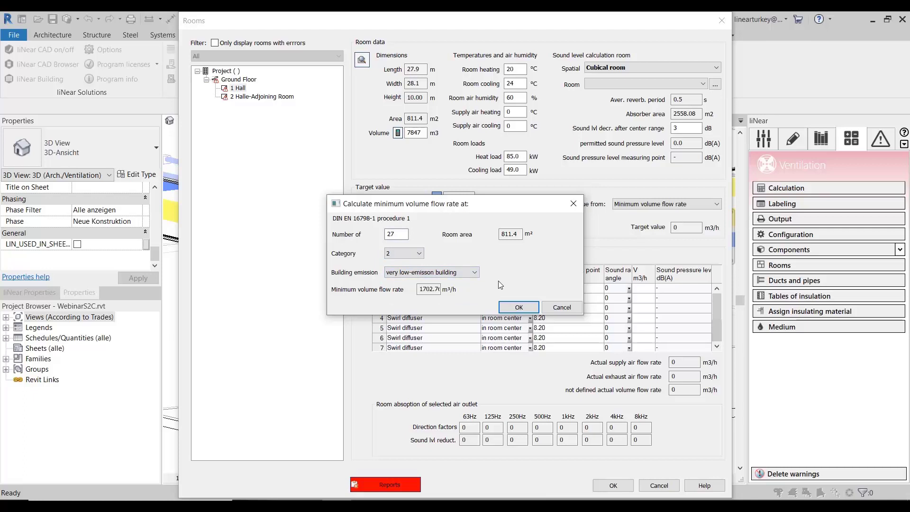
click(519, 307)
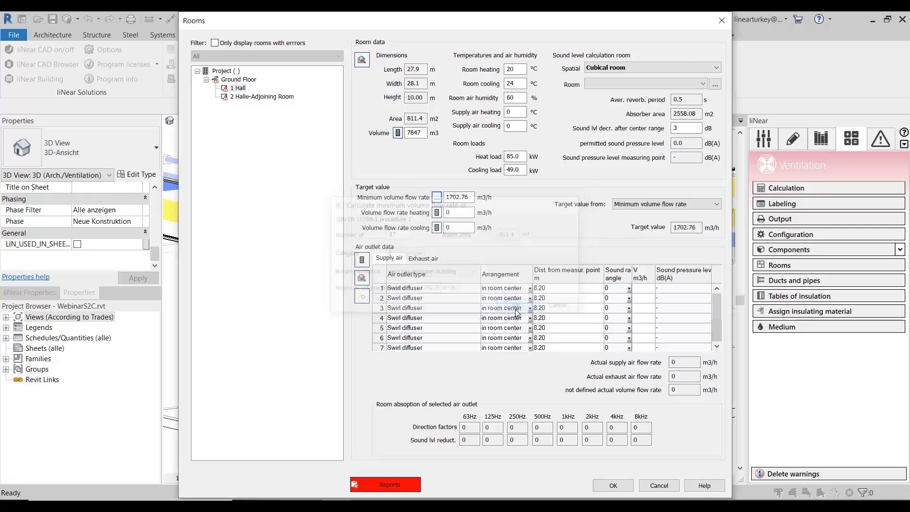
click(469, 198)
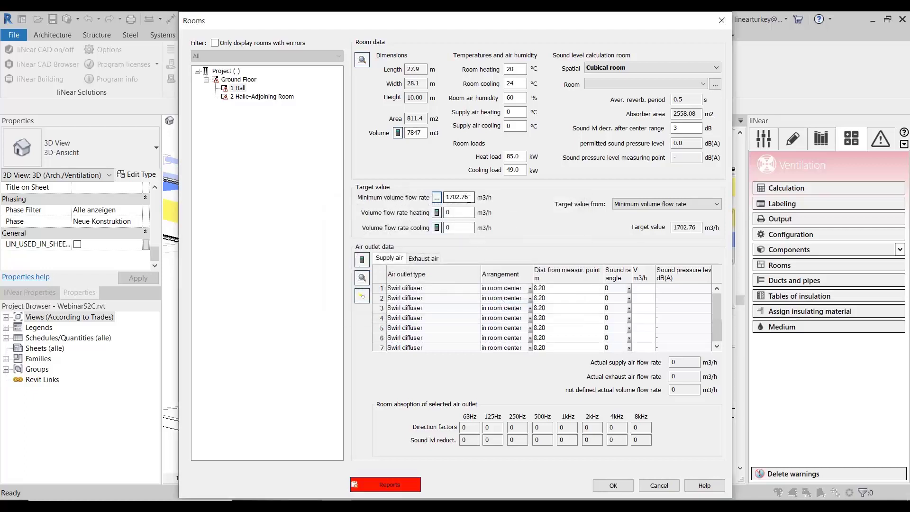
- Set the Hall's supply air temperatures to 30 °C for heating and 15 °C for cooling
click(513, 156)
click(522, 112)
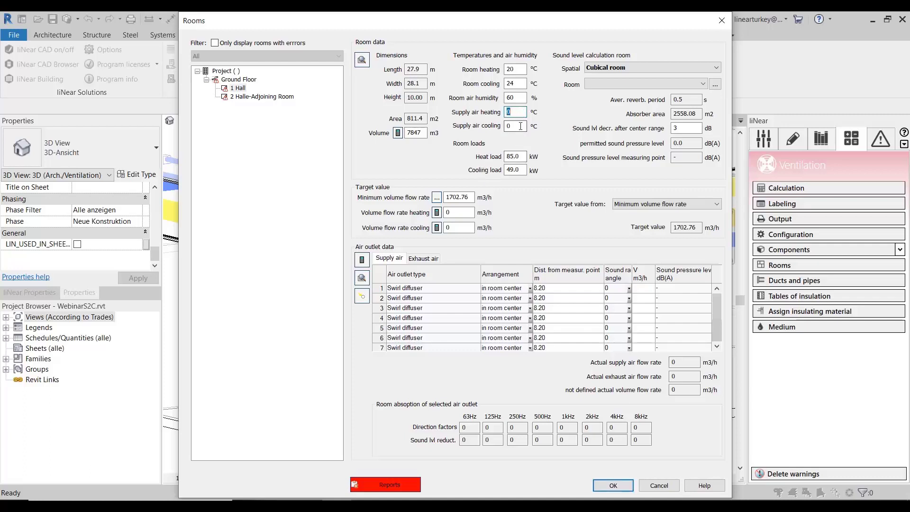
text(30)
click(518, 157)
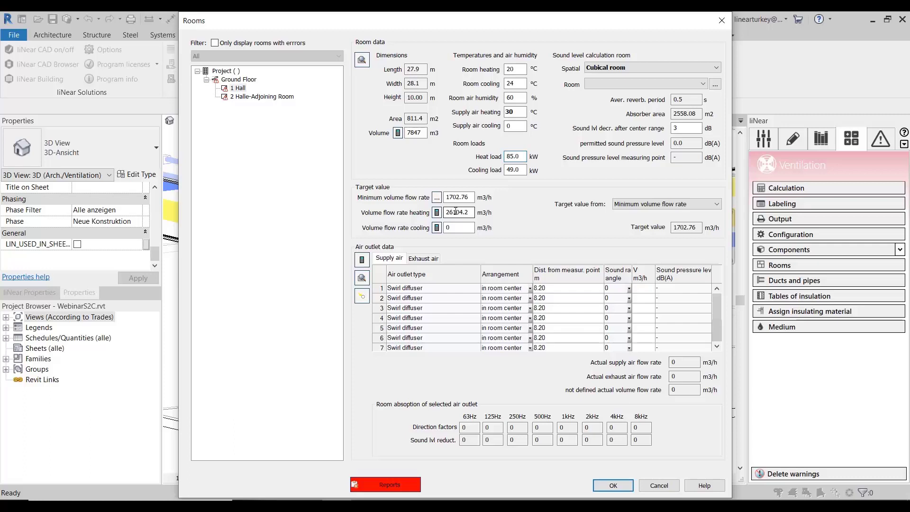
click(522, 126)
text(15)
key(Return)
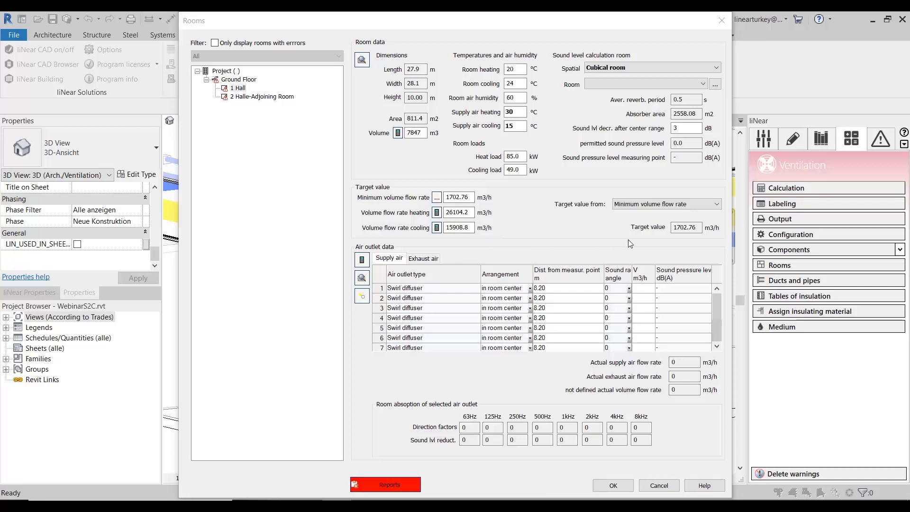
- Take the Hall's target value from the minimum volume flow rate and distribute it across the room's air outlets
click(692, 204)
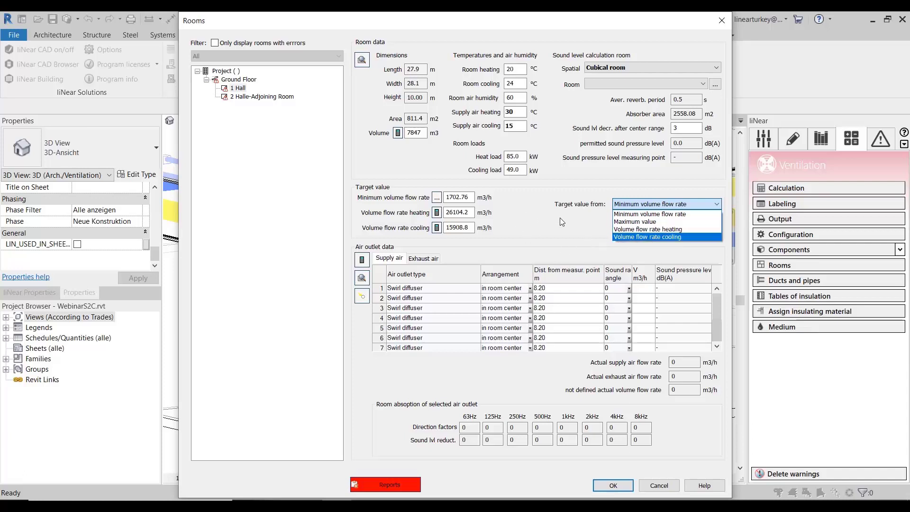
click(658, 216)
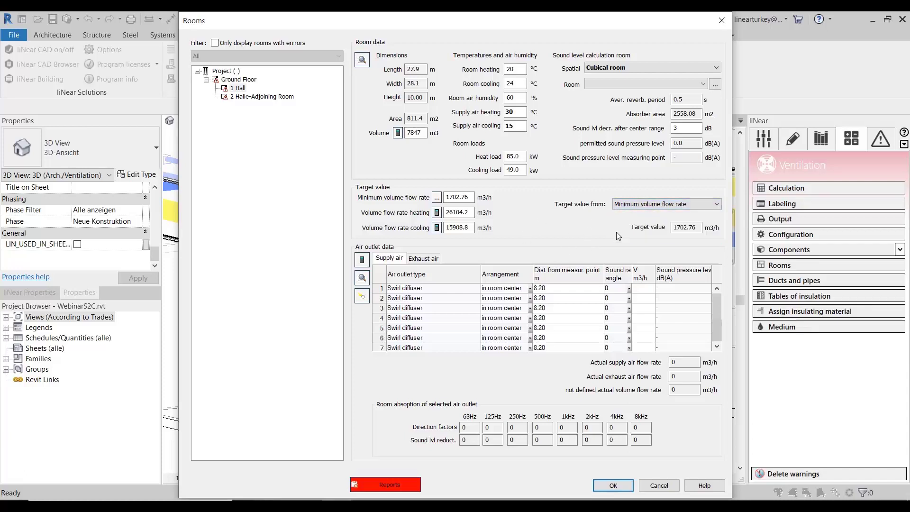
click(362, 260)
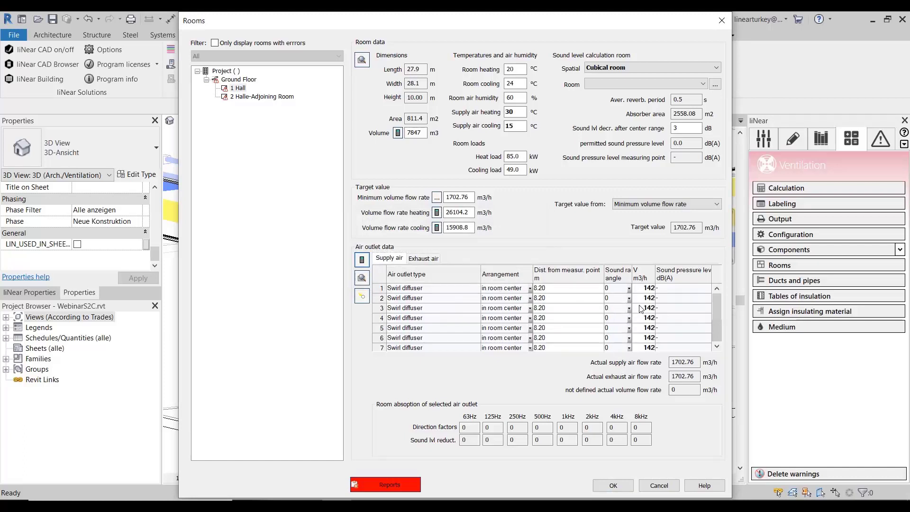
scroll(643, 325, down, 1)
- Set the Hall's sound level calculation room to Meeting rooms, Theater, Cinema and accept the room data
click(687, 87)
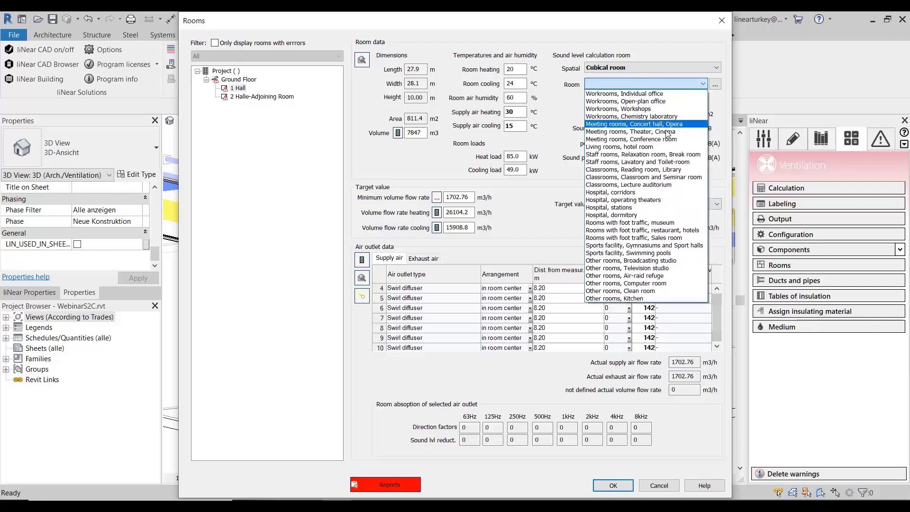
click(666, 125)
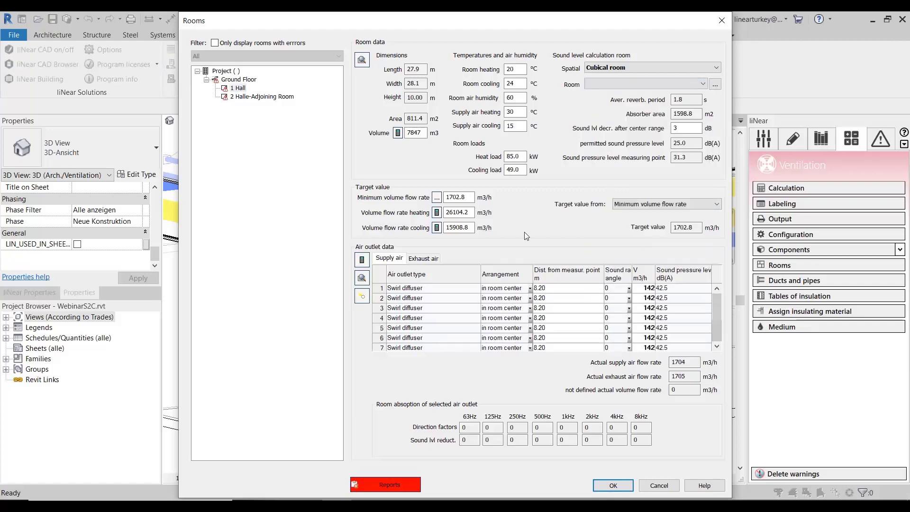
click(681, 84)
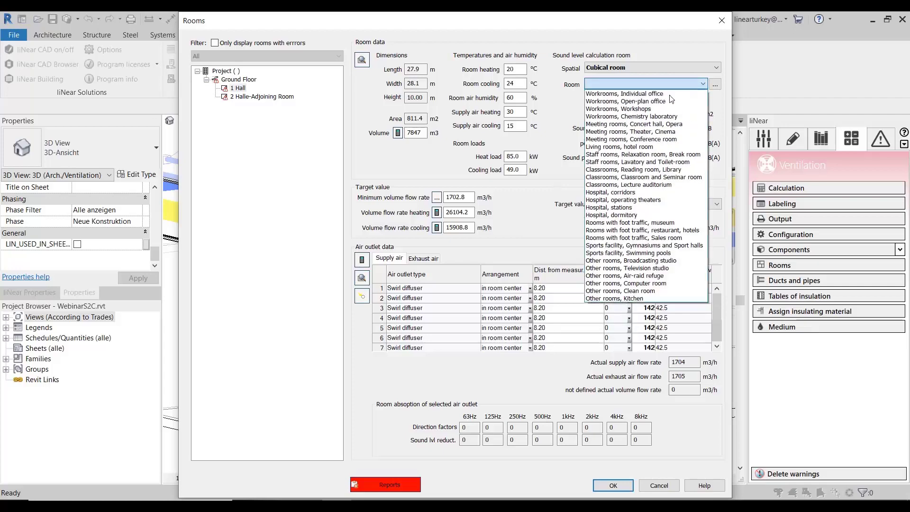
click(657, 133)
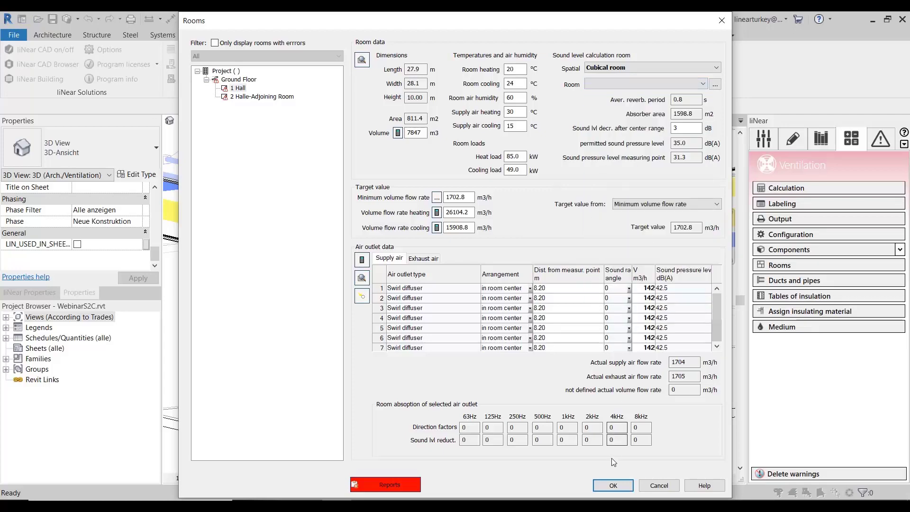
click(613, 484)
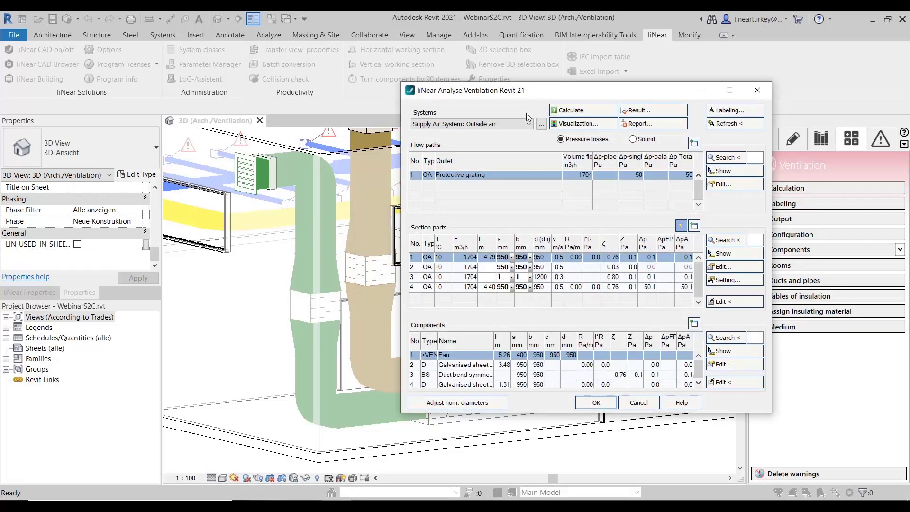
- Switch the ventilation analysis to Supply Air System: Supply air and examine the full list of swirl diffuser flow paths
drag(592, 94, 482, 89)
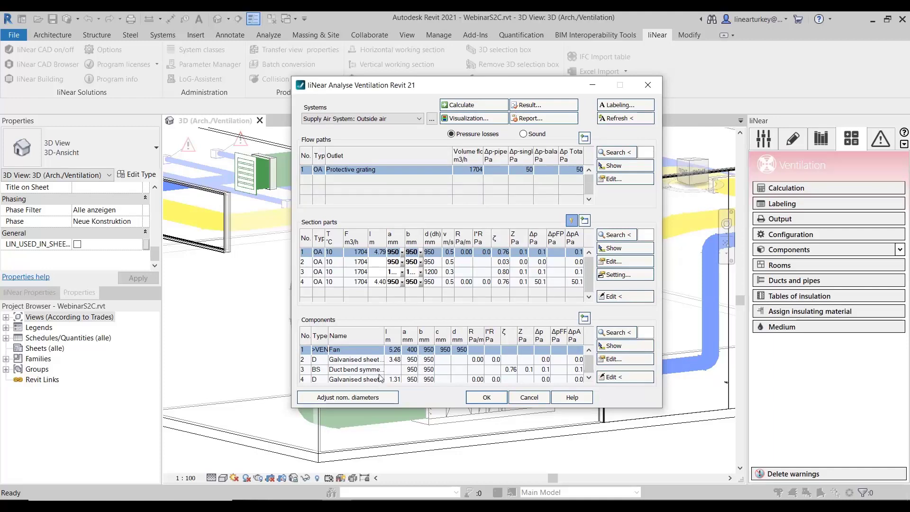
click(363, 119)
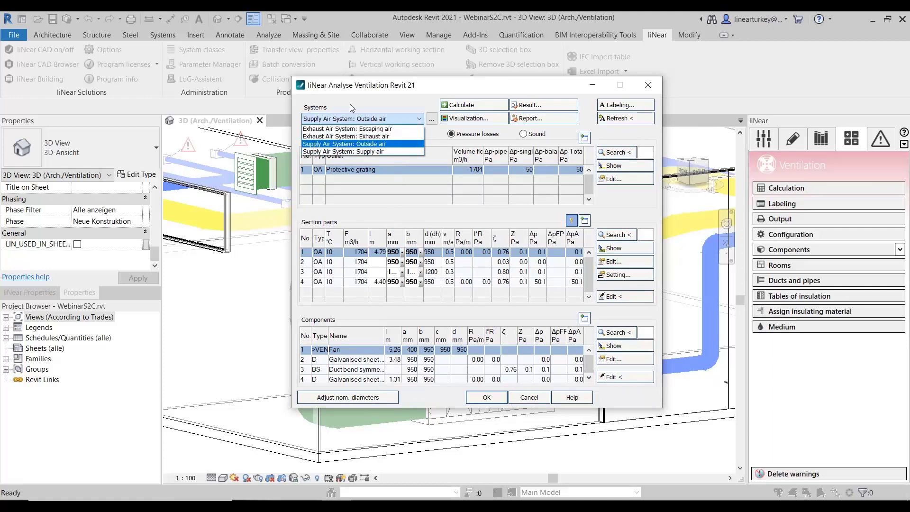
click(351, 151)
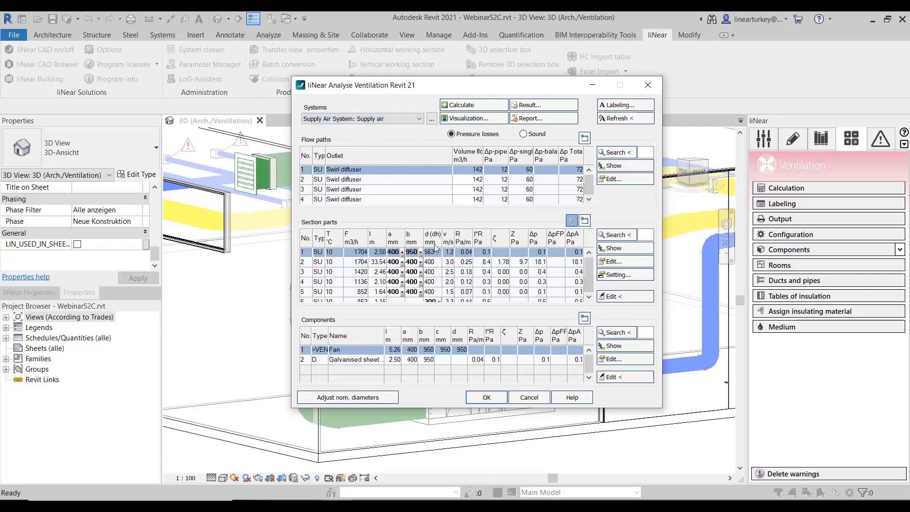
click(584, 138)
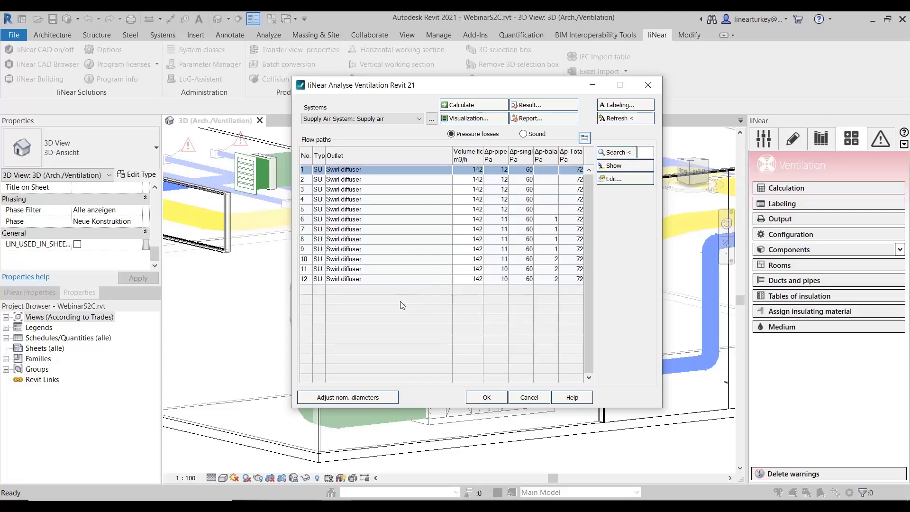
click(368, 229)
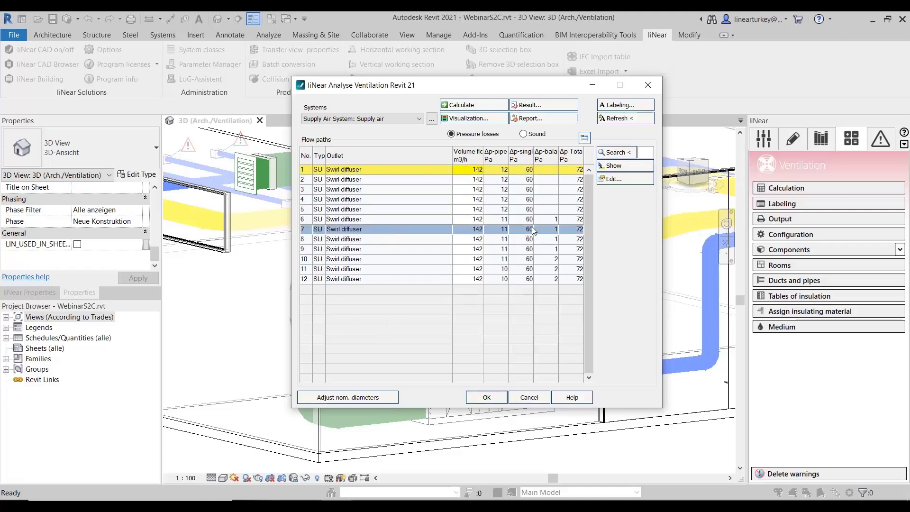
click(428, 171)
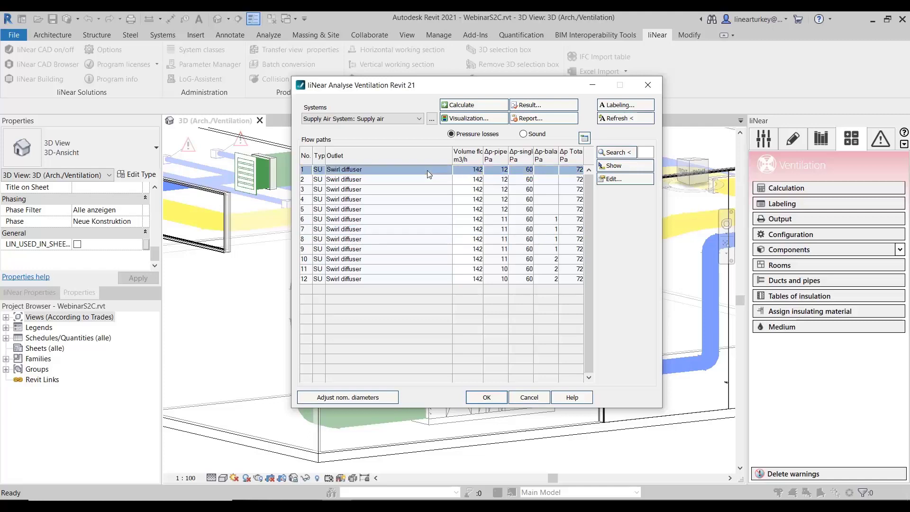
click(584, 139)
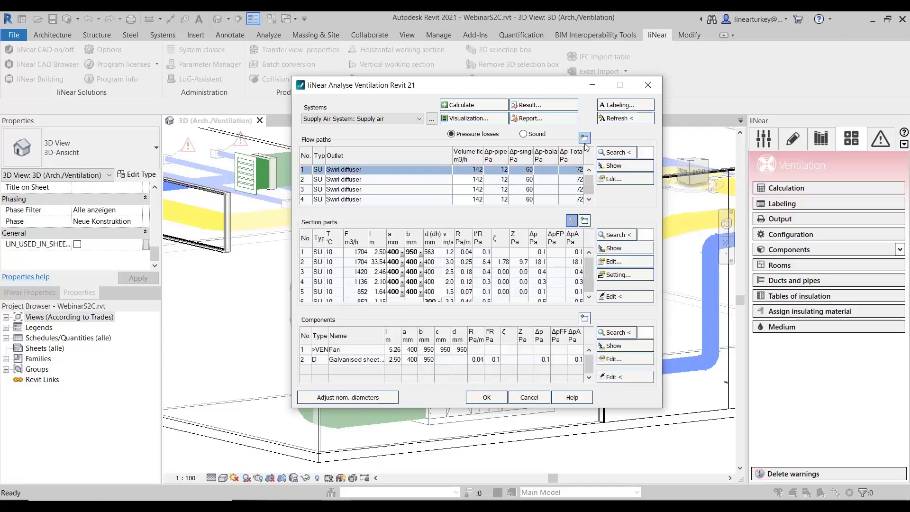
- Examine the full section parts and components lists of the supply air system
click(585, 219)
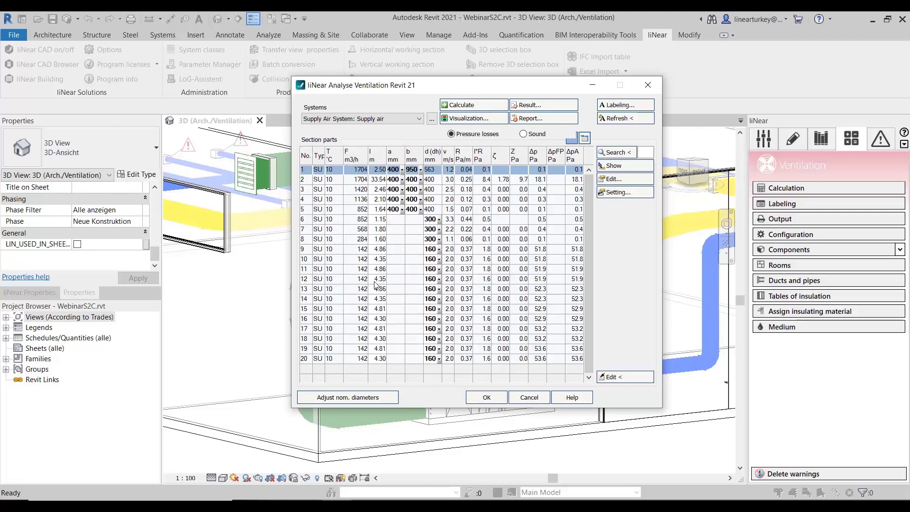
click(349, 294)
click(370, 400)
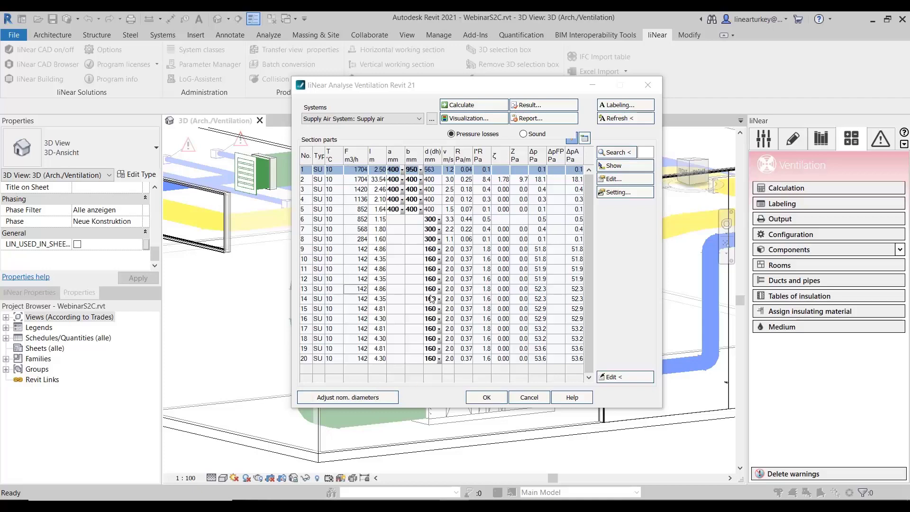
click(584, 138)
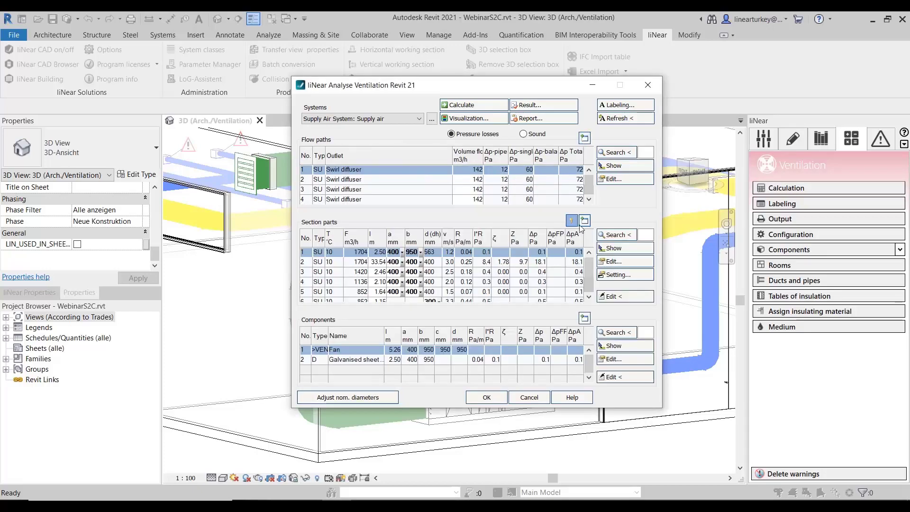
click(584, 319)
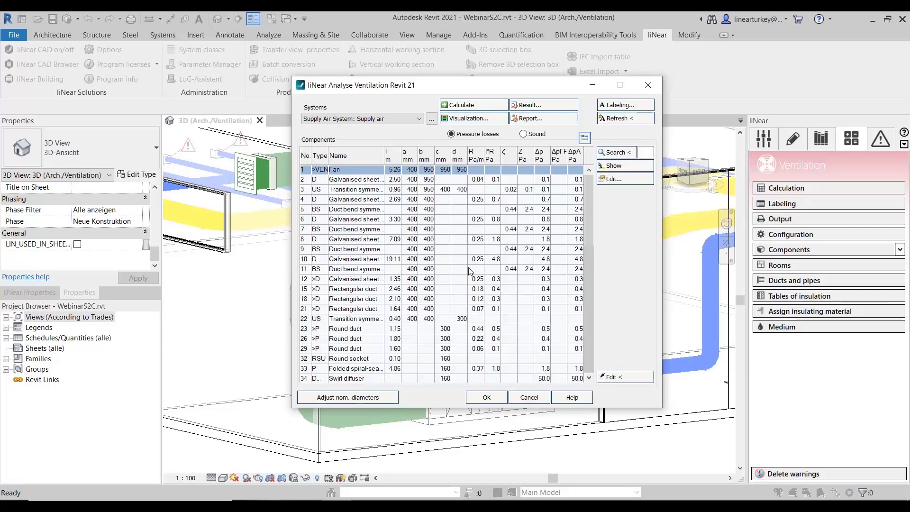
click(585, 139)
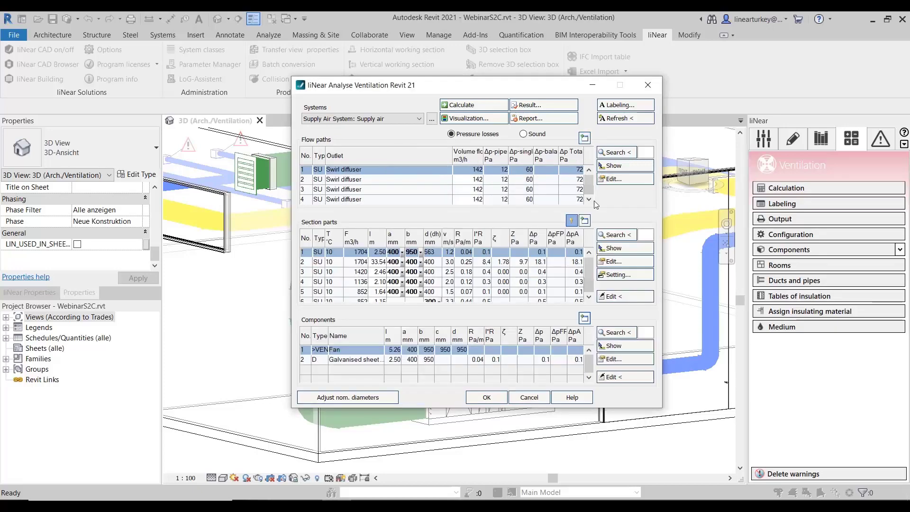
- Show the selected swirl diffuser flow path in the 3D model and inspect its route from above
click(604, 178)
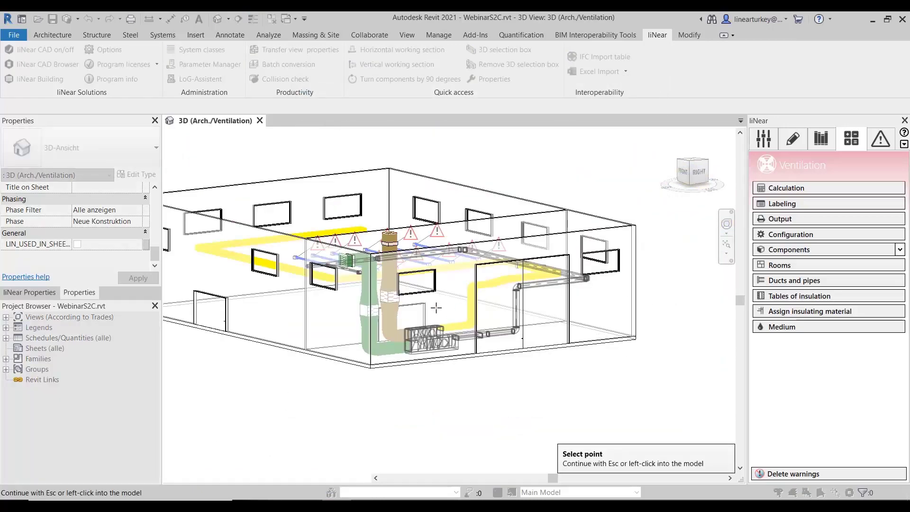
shift+middle_drag(437, 309, 550, 415)
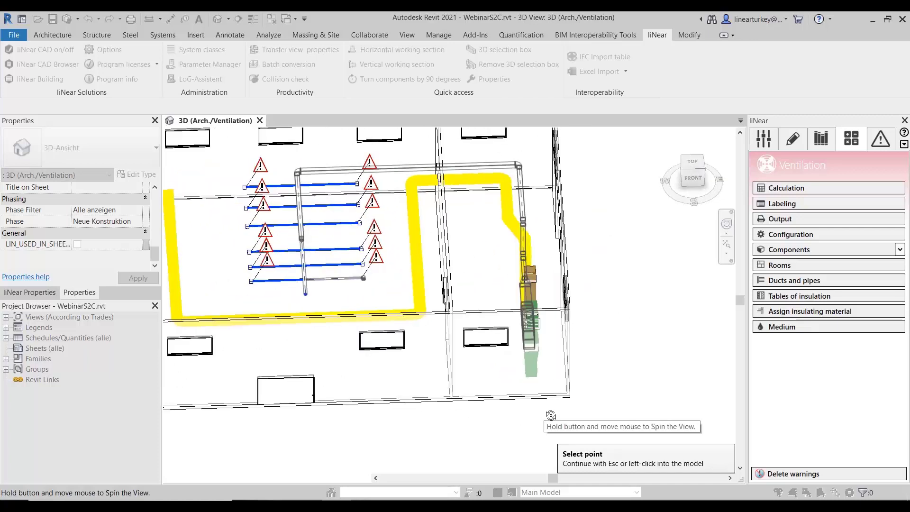
scroll(302, 271, up, 3)
middle_drag(361, 299, 384, 392)
middle_drag(526, 277, 507, 228)
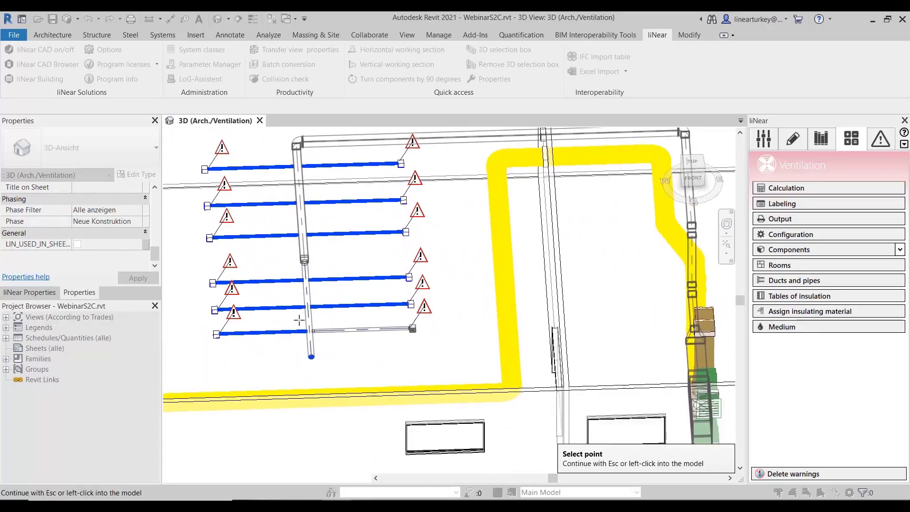
click(658, 235)
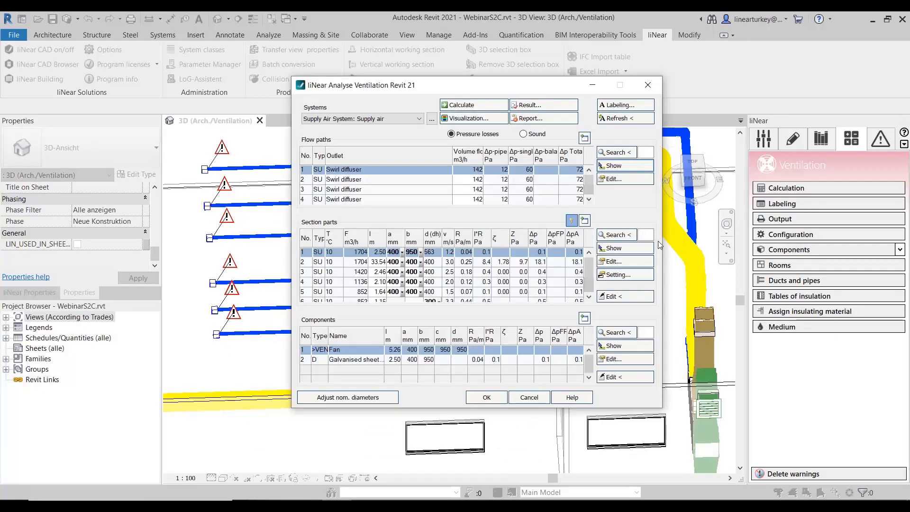
- Find a flow path by picking its swirl diffuser in the model and examine the outlet's room, pressure loss and sound level data
click(616, 152)
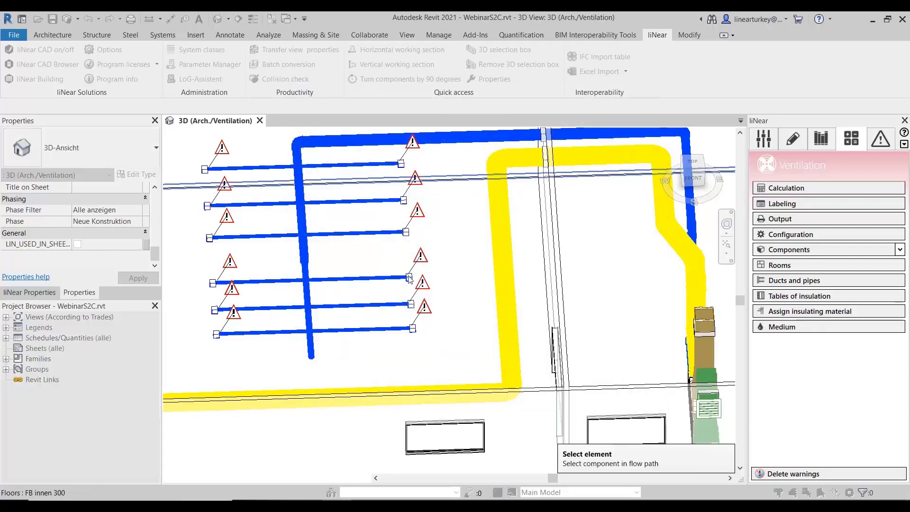
click(418, 284)
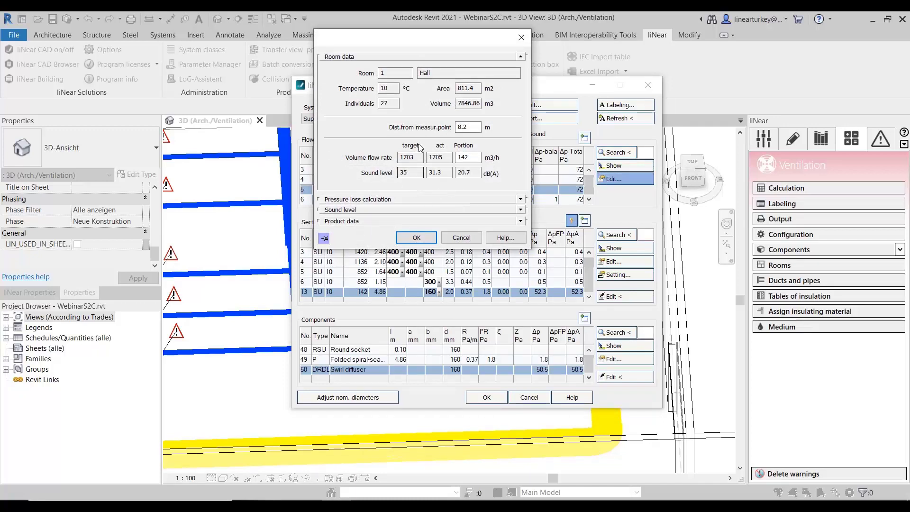
click(411, 200)
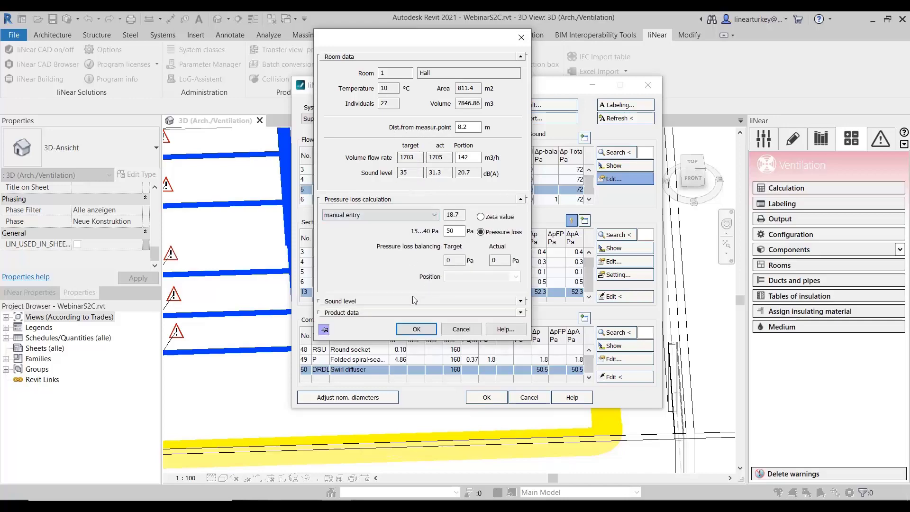
click(371, 302)
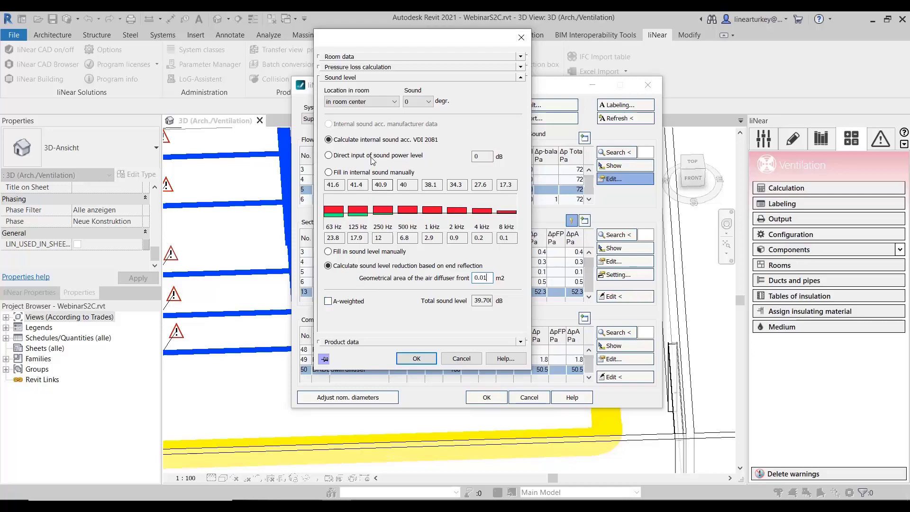
click(391, 68)
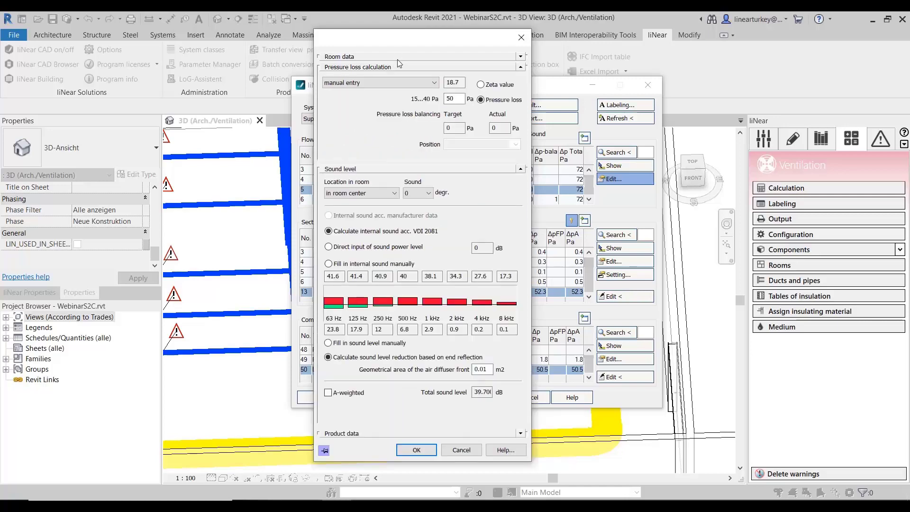
click(416, 450)
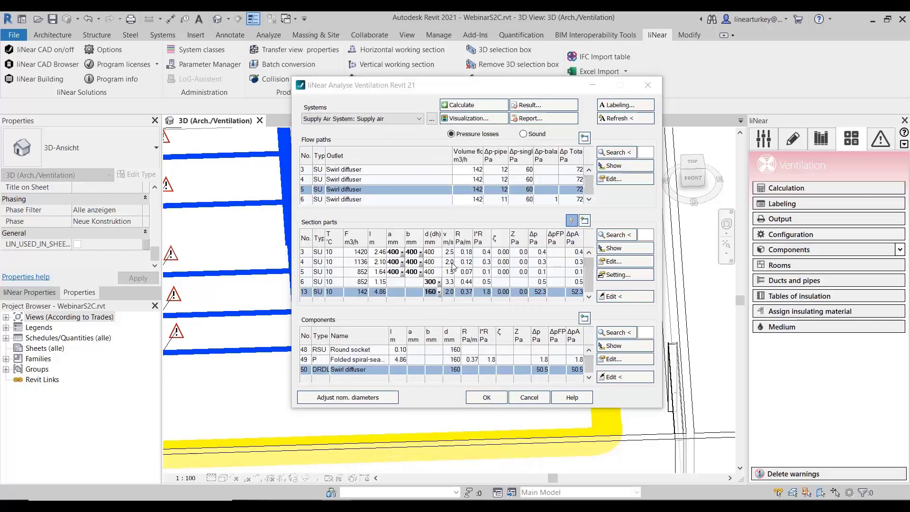
- Visualize the supply air system by Velocity, with red for the upper and blue for the lower data value
click(476, 119)
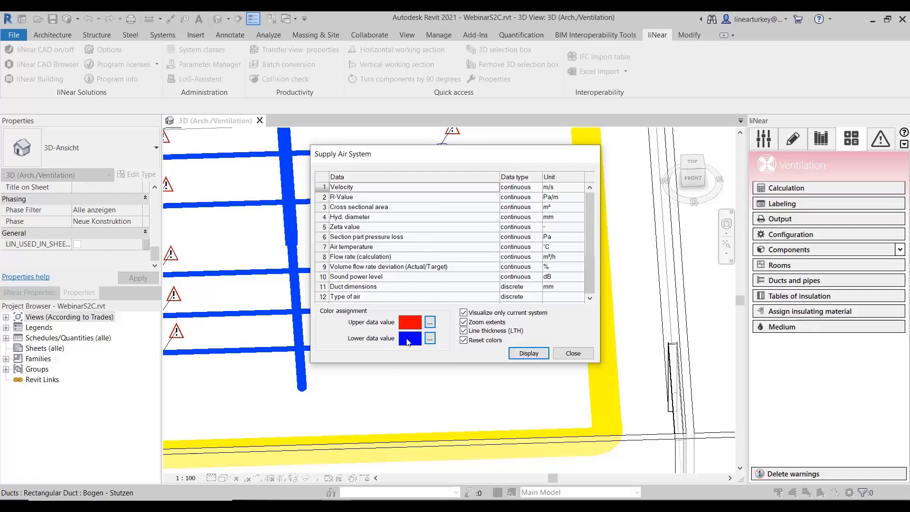
click(429, 323)
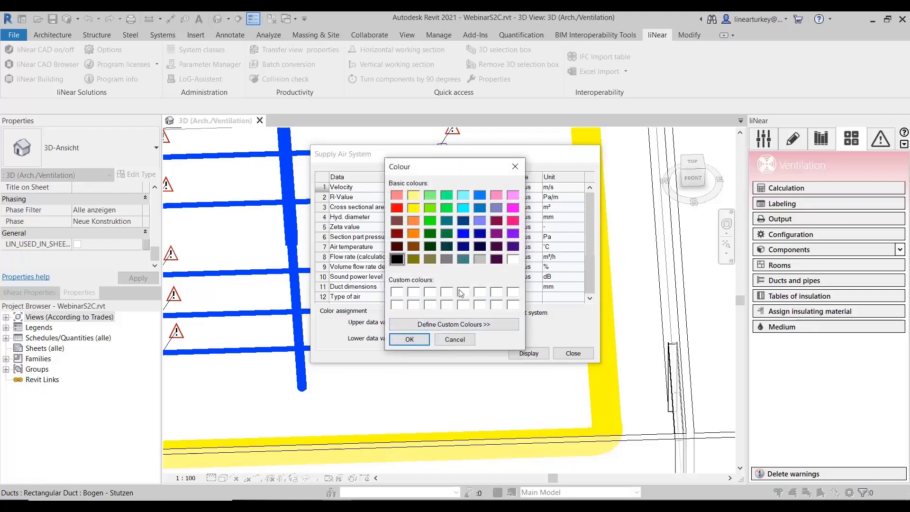
click(451, 342)
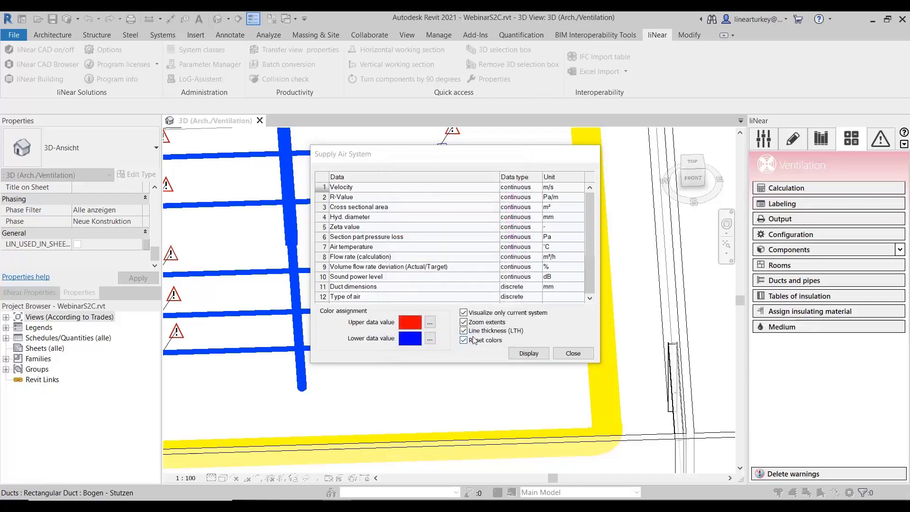
click(536, 357)
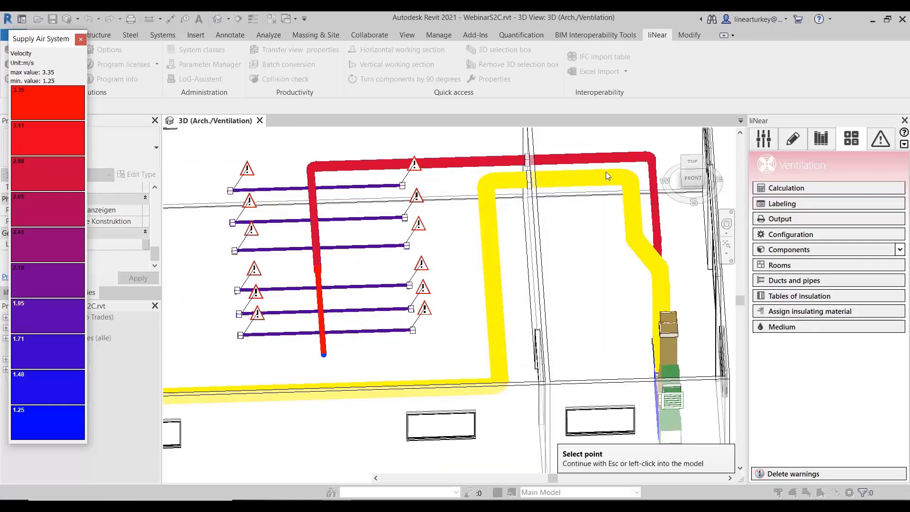
click(372, 213)
click(481, 220)
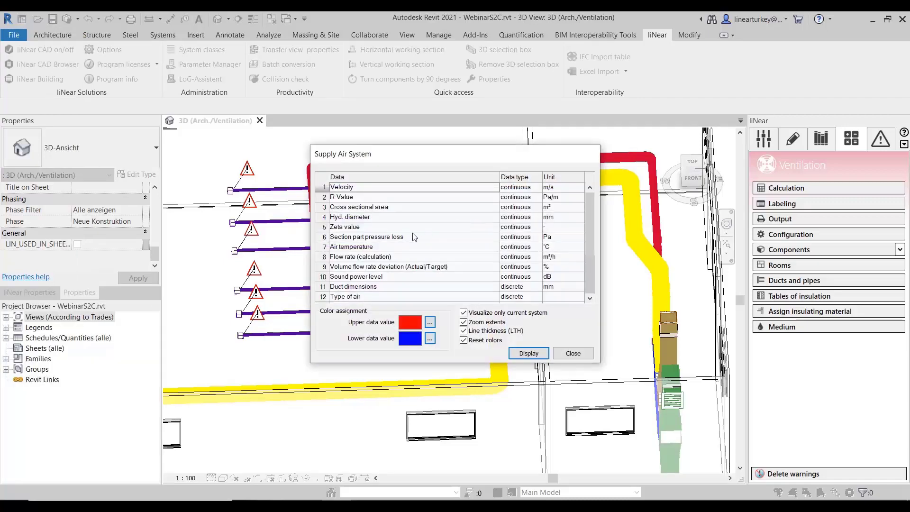
- Visualize the supply air system by Duct dimensions, inspect the coloured ducts, and close the visualization and the analysis
scroll(402, 242, down, 1)
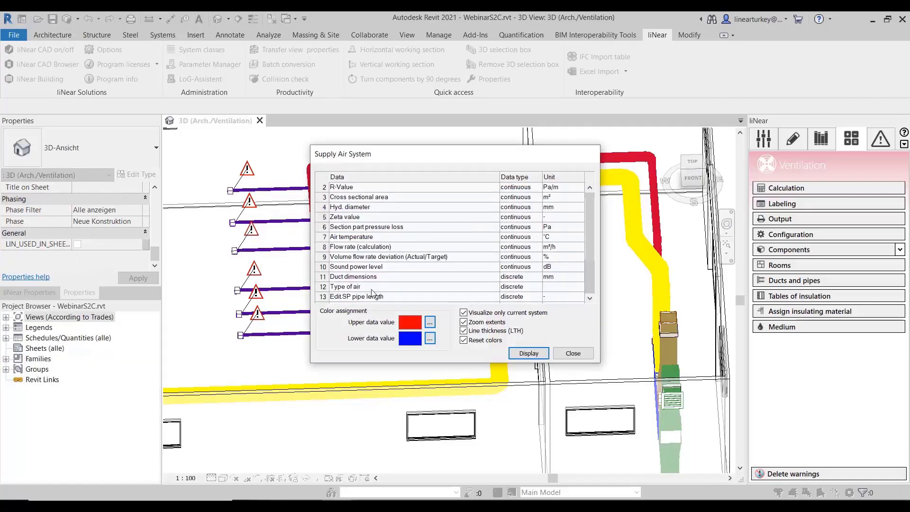
click(325, 278)
click(529, 353)
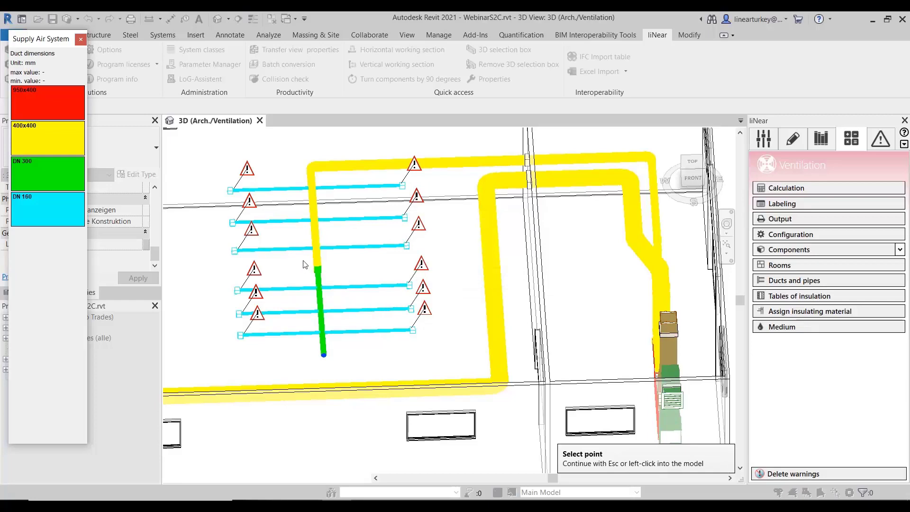
scroll(486, 328, down, 3)
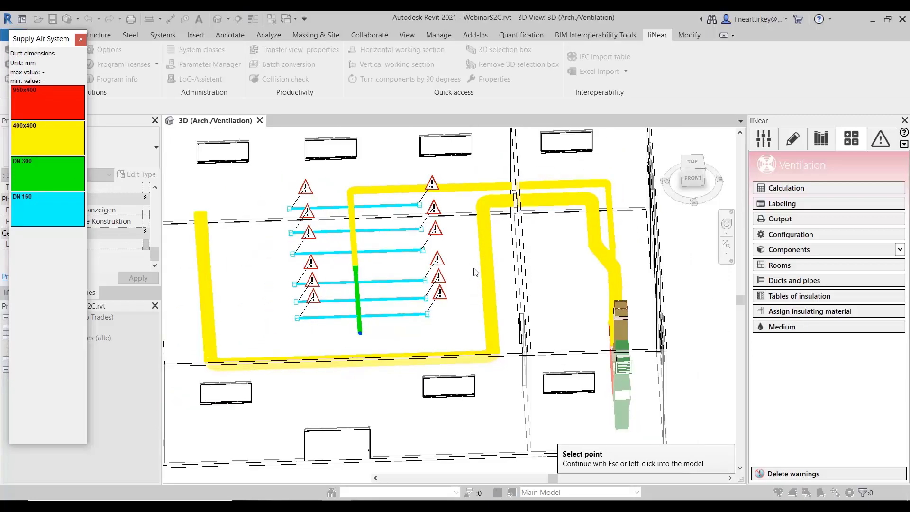
scroll(486, 328, up, 2)
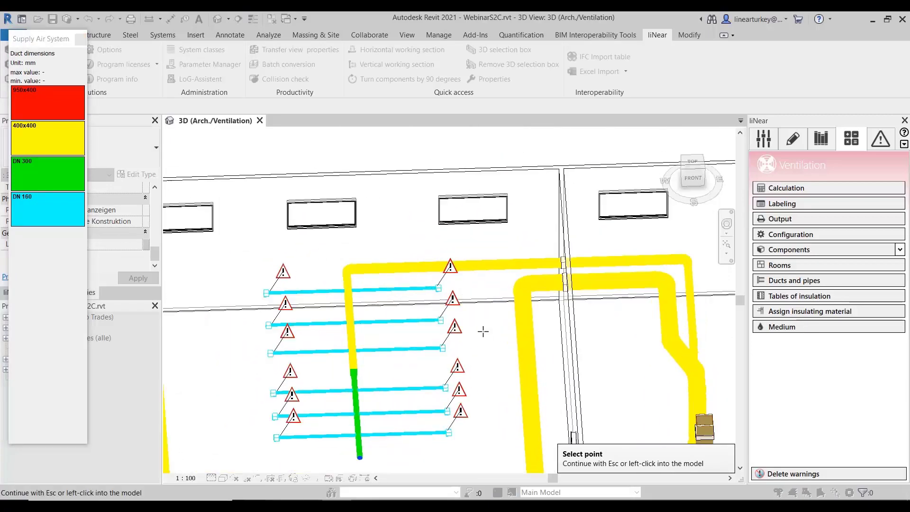
click(483, 332)
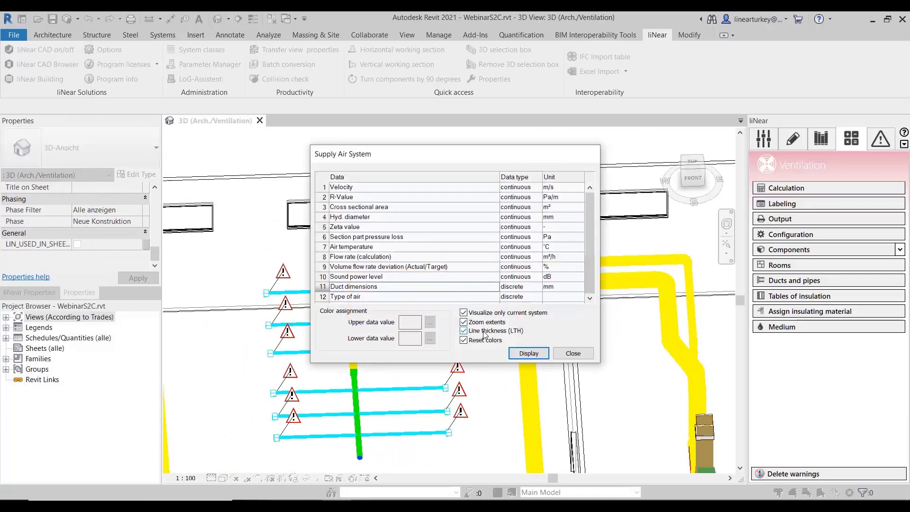
click(573, 353)
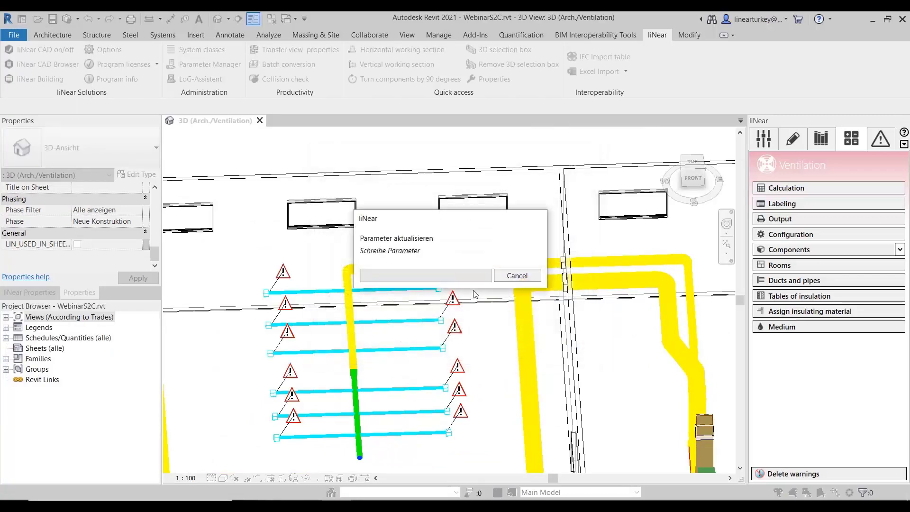
click(488, 401)
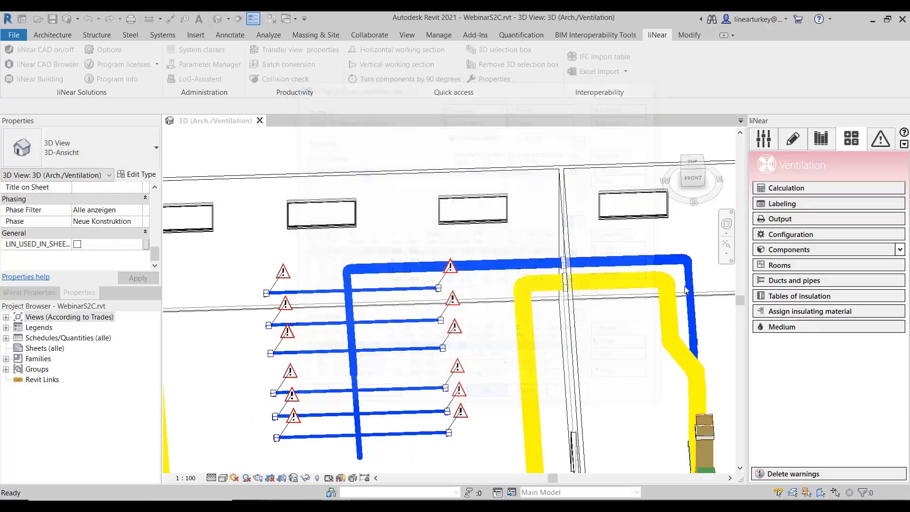
- Examine the velocity limits according to volume flow rates in the calculation presettings and return the dimensioning to by topology
click(809, 236)
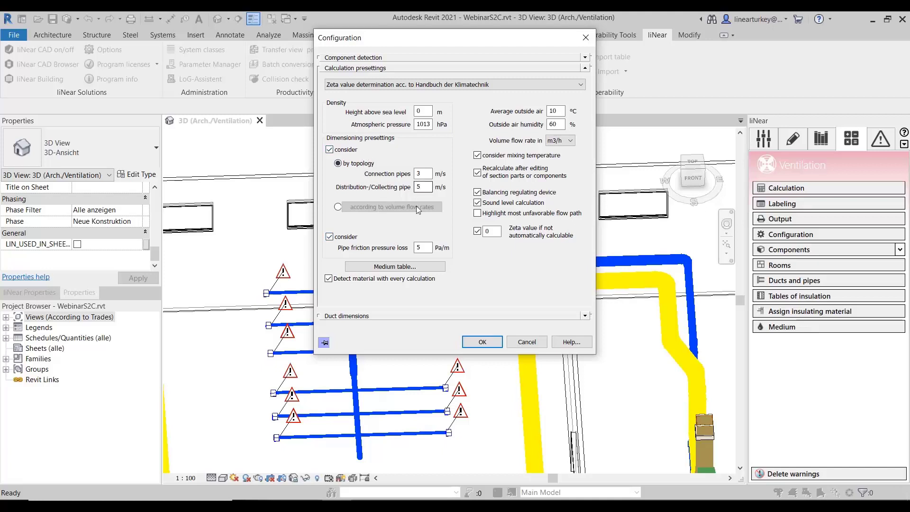
click(338, 207)
click(407, 207)
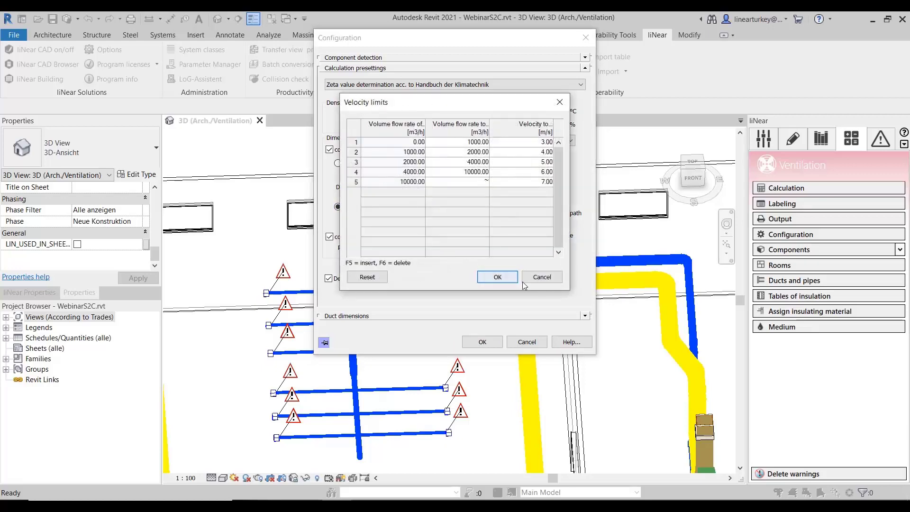
click(539, 277)
click(361, 164)
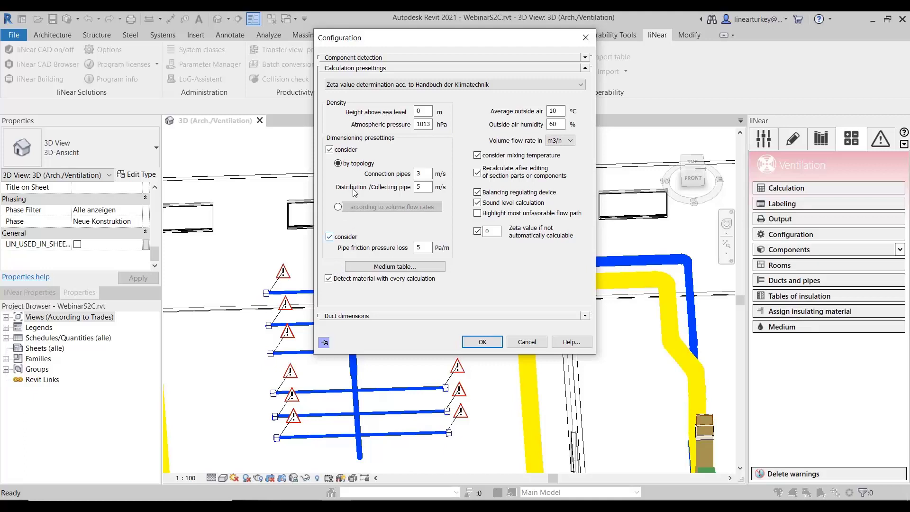
- Review the velocity and pipe friction presettings and the volume flow rate unit options, and accept the configuration
click(333, 150)
click(333, 150)
click(330, 238)
click(330, 238)
click(329, 237)
click(330, 236)
click(567, 141)
click(558, 148)
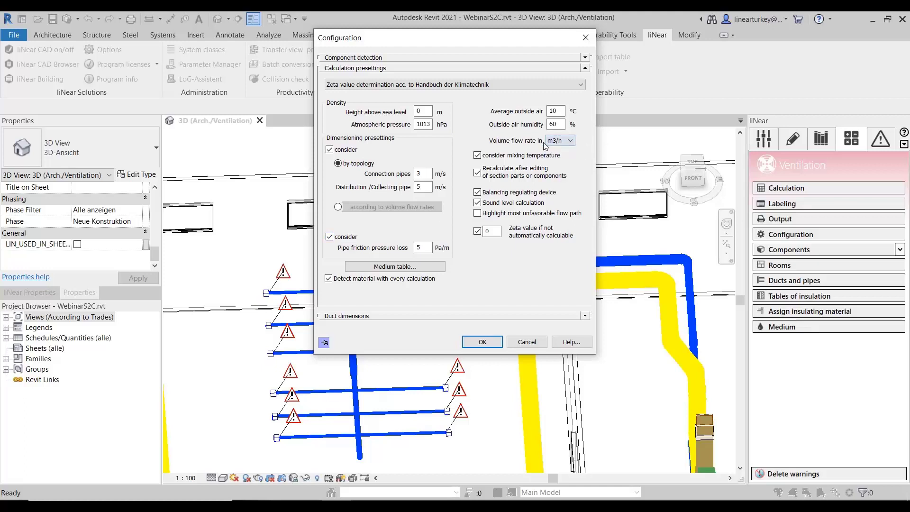
click(571, 141)
click(578, 138)
click(486, 343)
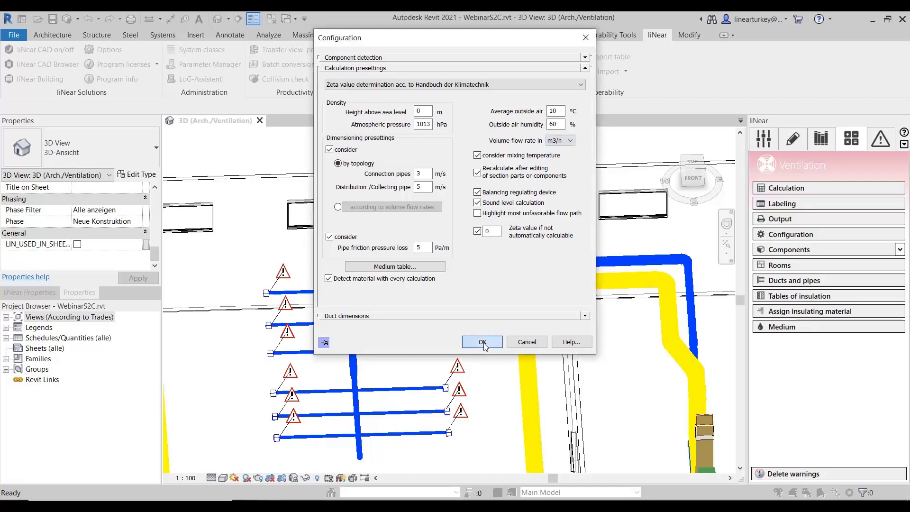
- Delete the warnings from the model and examine the folded spiral-seam pipe dimensions in the duct and pipe tables
click(796, 473)
click(809, 284)
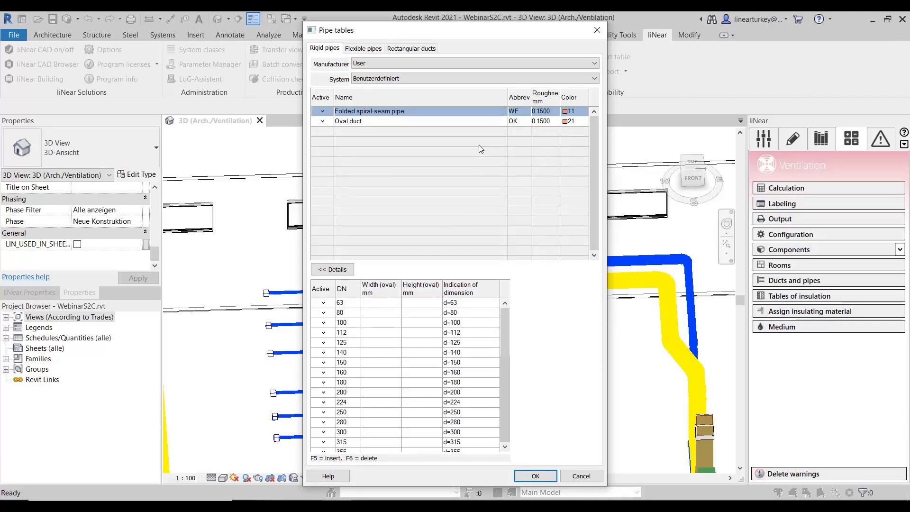
scroll(391, 356, down, 1)
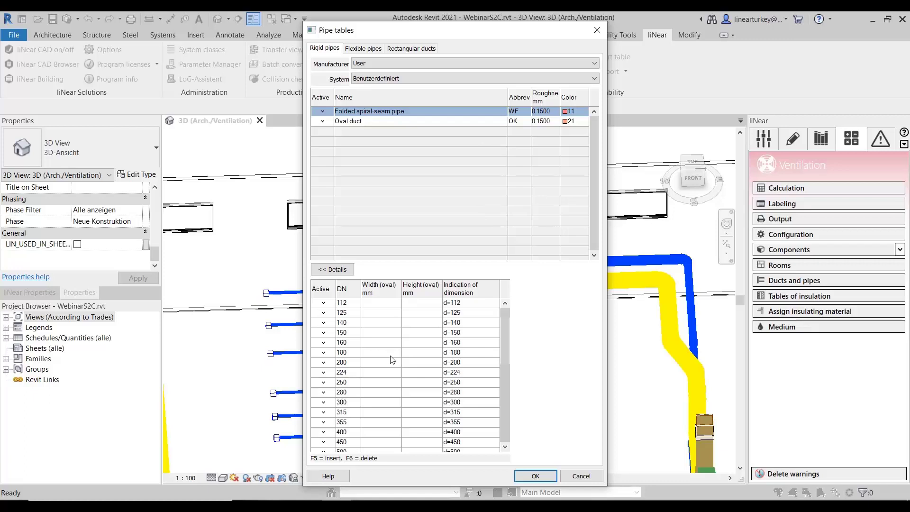
scroll(391, 352, down, 2)
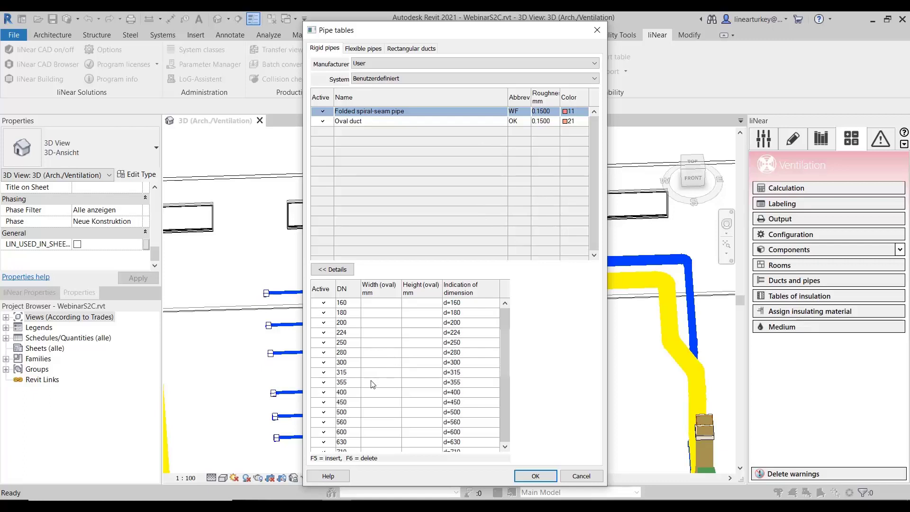
scroll(360, 377, up, 4)
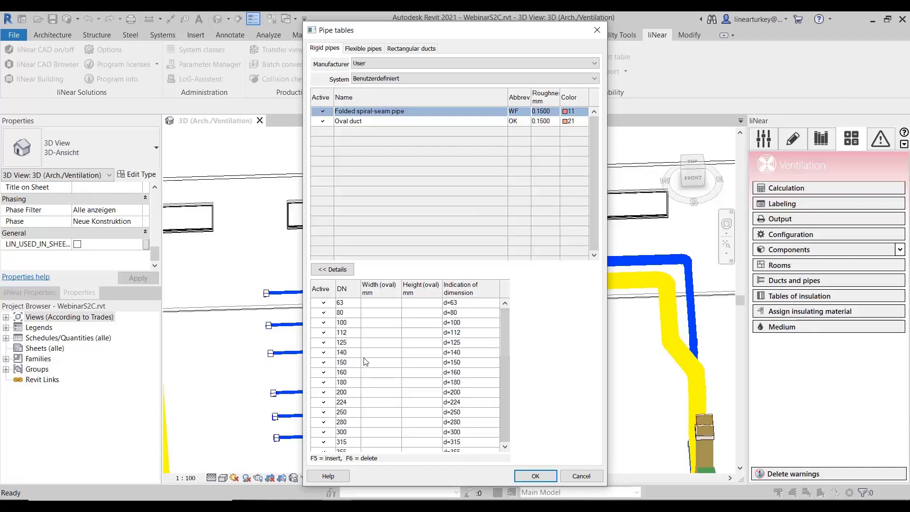
click(549, 475)
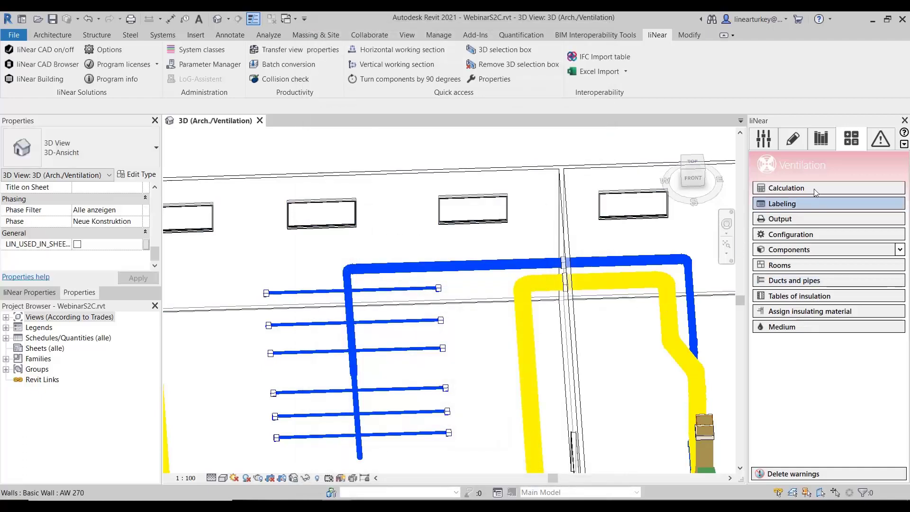
- Review the export parameters configured for the Outlet network object in the labeling settings and accept them
click(808, 208)
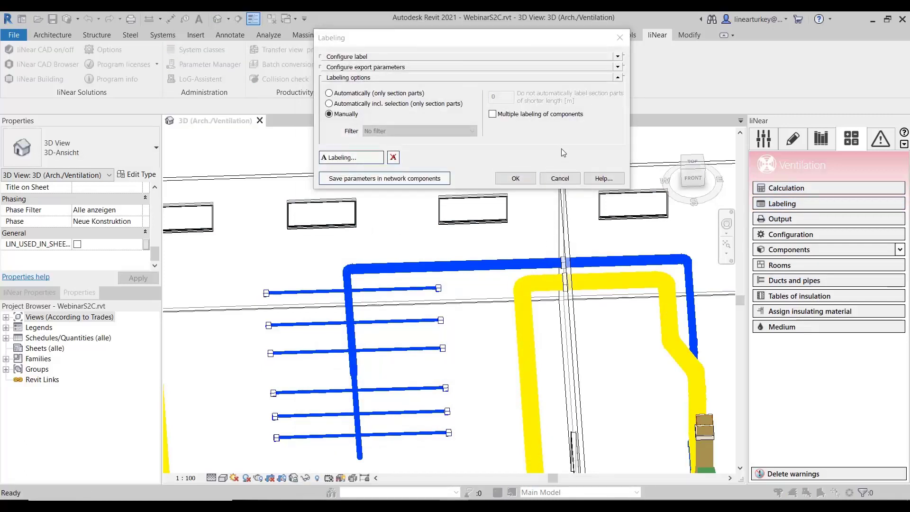
click(618, 68)
click(619, 70)
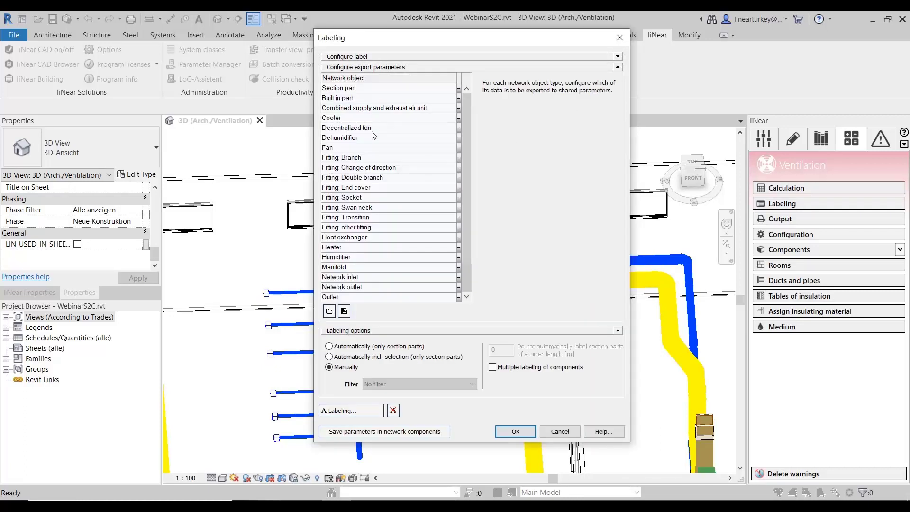
scroll(379, 173, down, 2)
scroll(391, 183, up, 2)
click(459, 297)
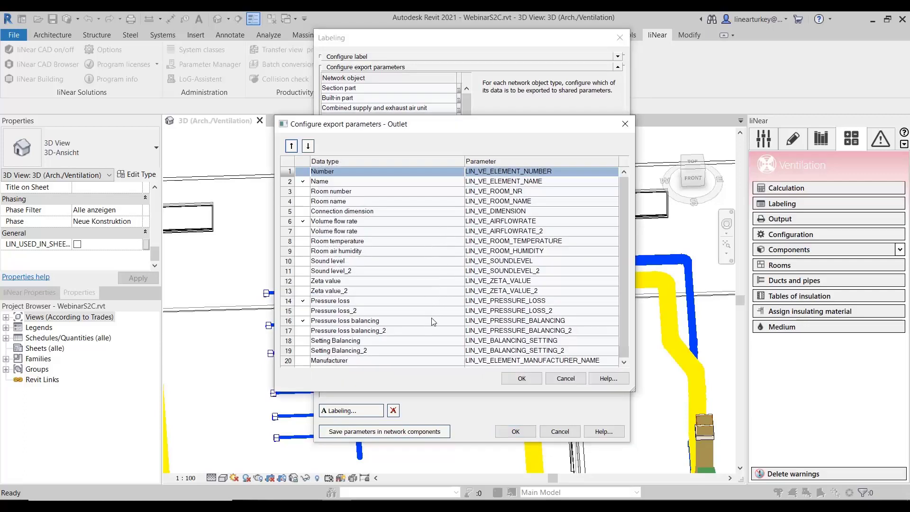
scroll(428, 325, down, 2)
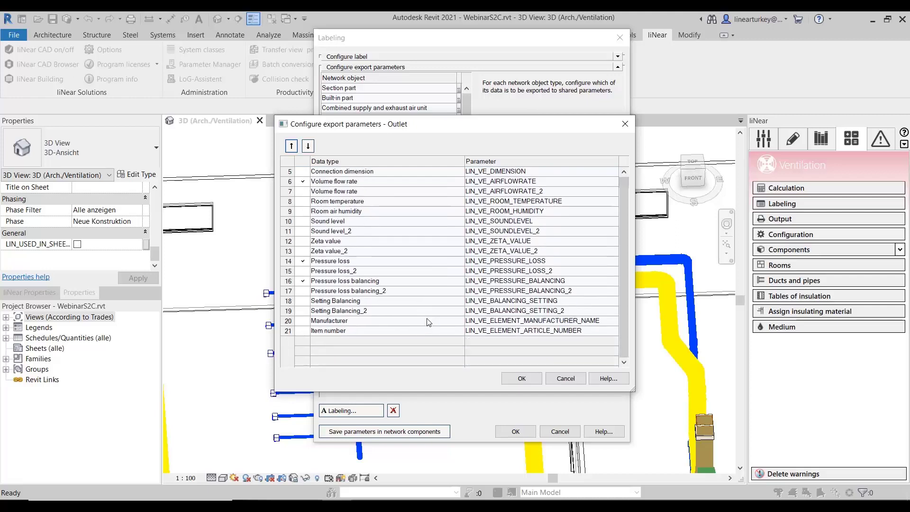
scroll(426, 292, down, 2)
scroll(419, 284, up, 4)
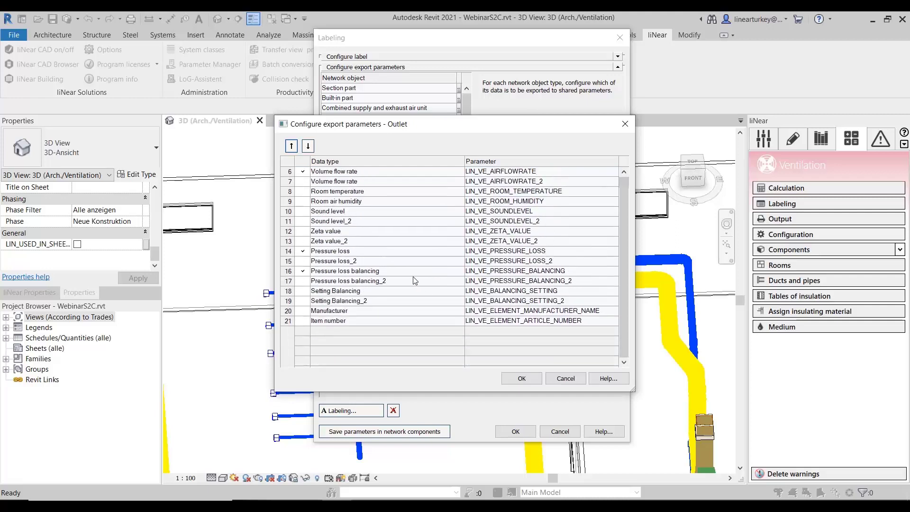
click(521, 377)
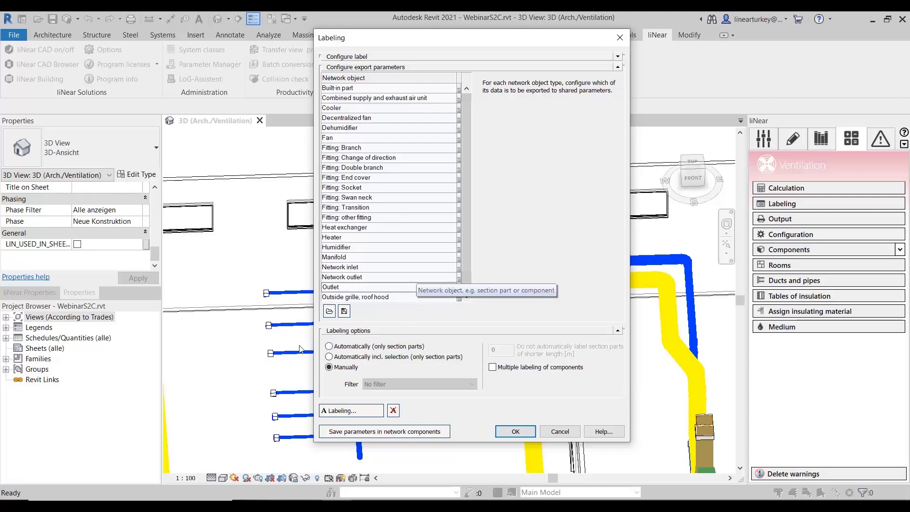
- Save the export parameters in the network components, confirm the procedure, and accept the labeling settings
click(342, 431)
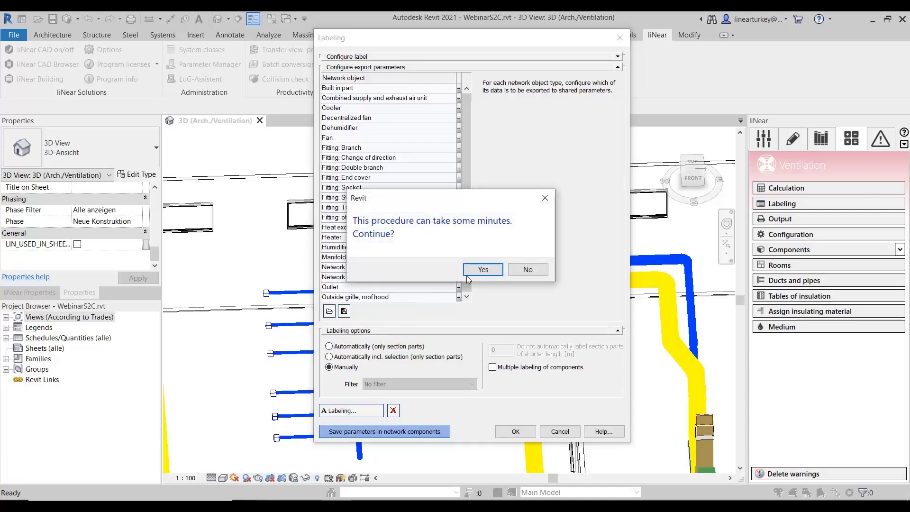
click(476, 269)
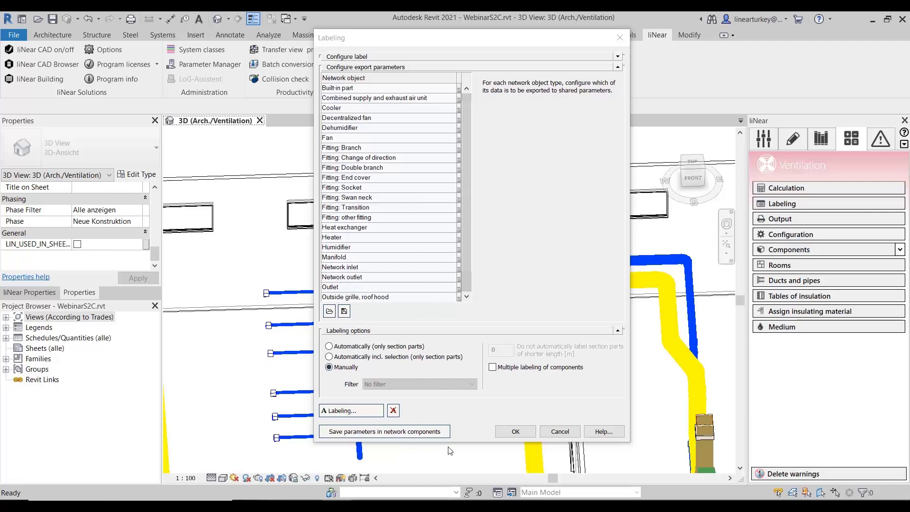
click(515, 427)
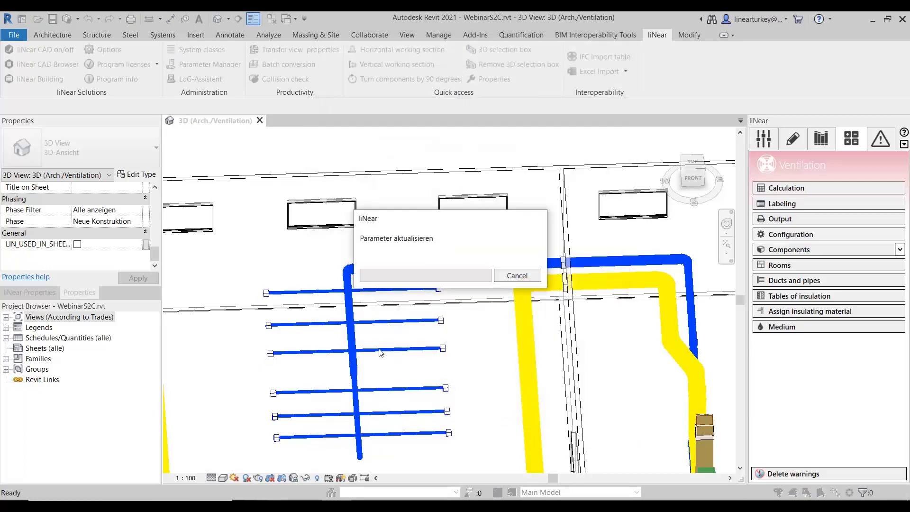
- Select a swirl diffuser on the supply branch and examine its exported liNear parameters, closing the Project Browser for more room
click(447, 352)
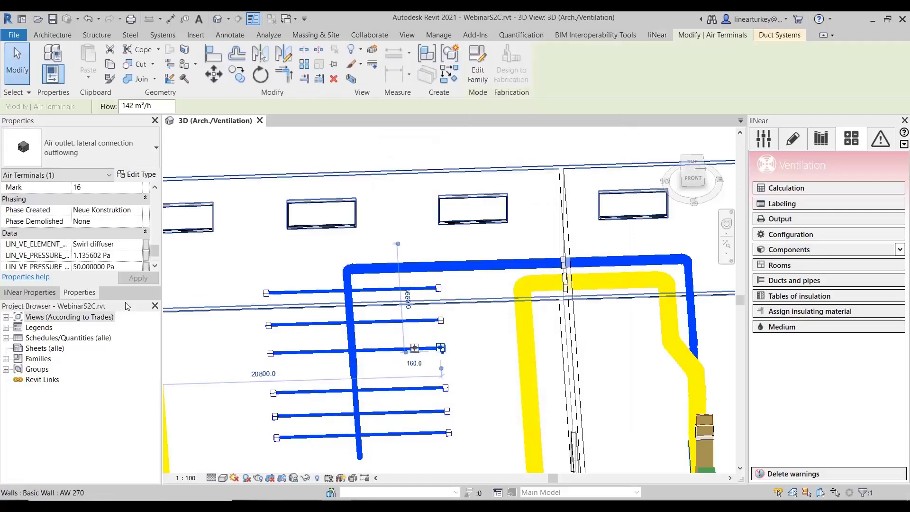
drag(125, 304, 117, 350)
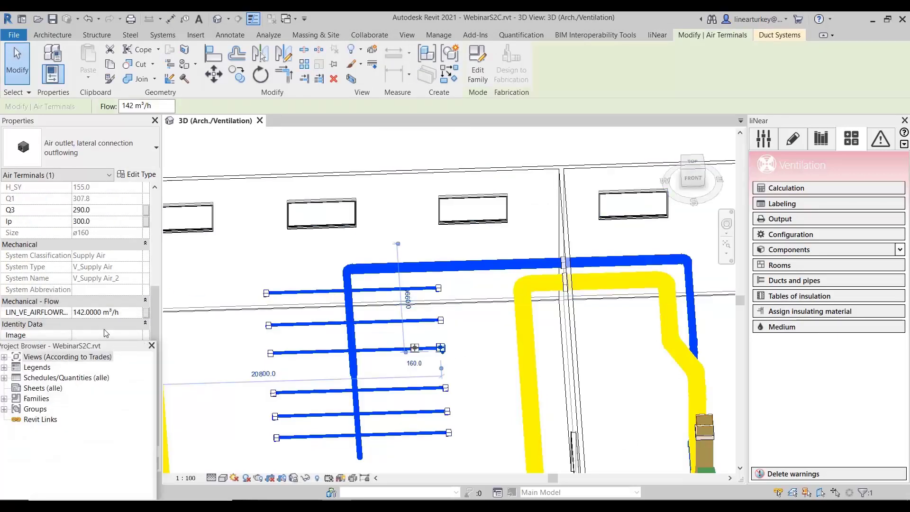
click(152, 345)
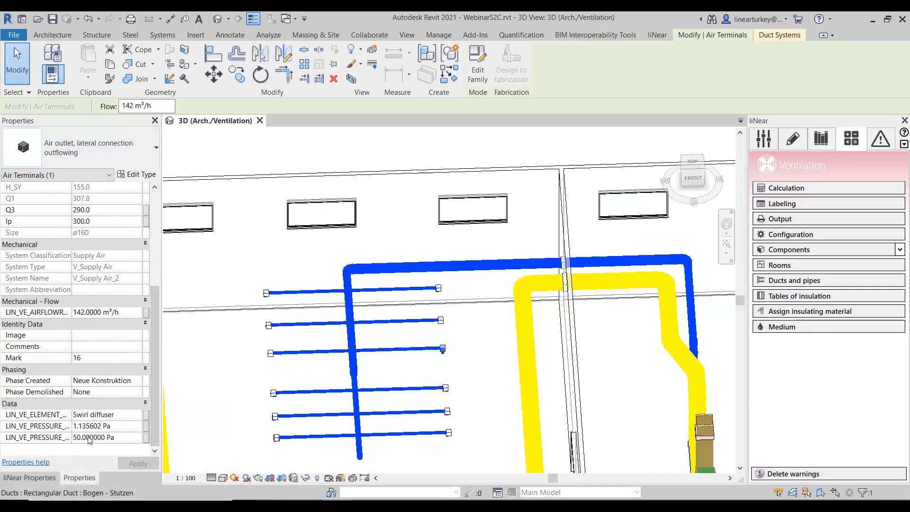
scroll(90, 393, up, 5)
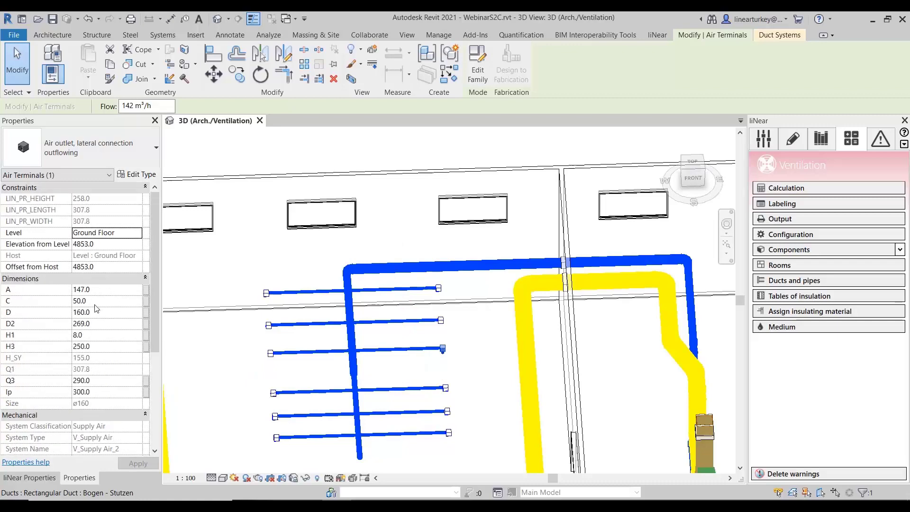
scroll(85, 351, down, 5)
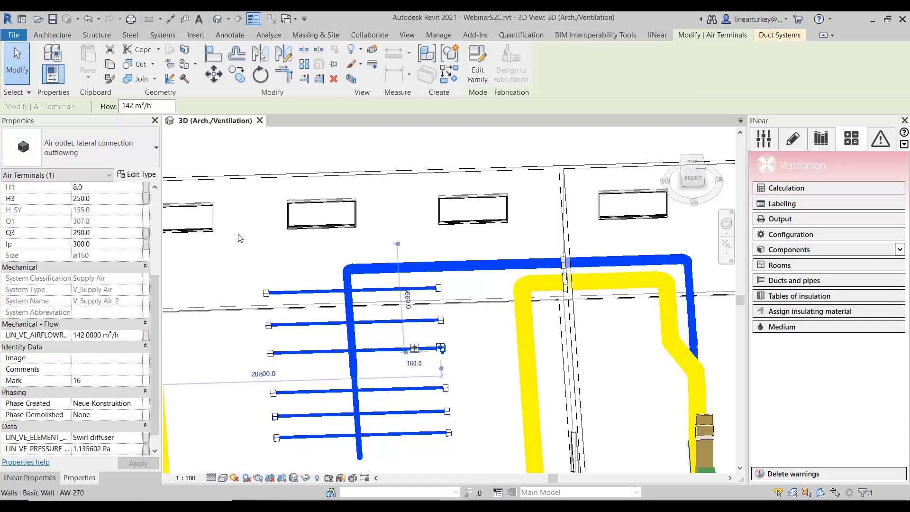
- Preview the project's calculation output and examine the general data and compilation of outlets pages
click(820, 220)
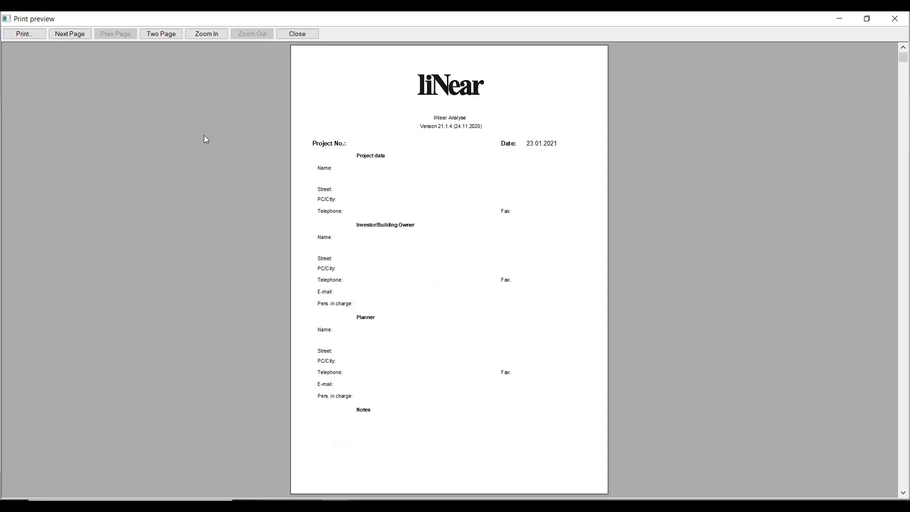
click(75, 35)
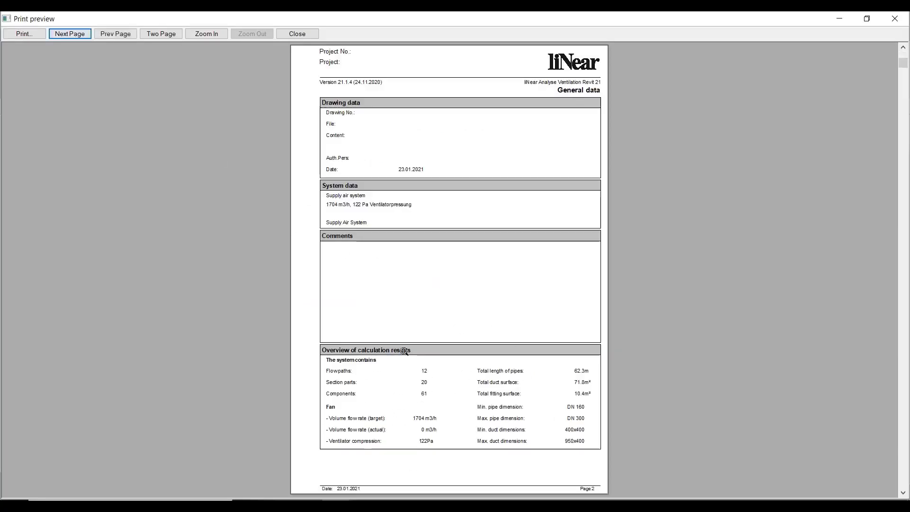
click(89, 34)
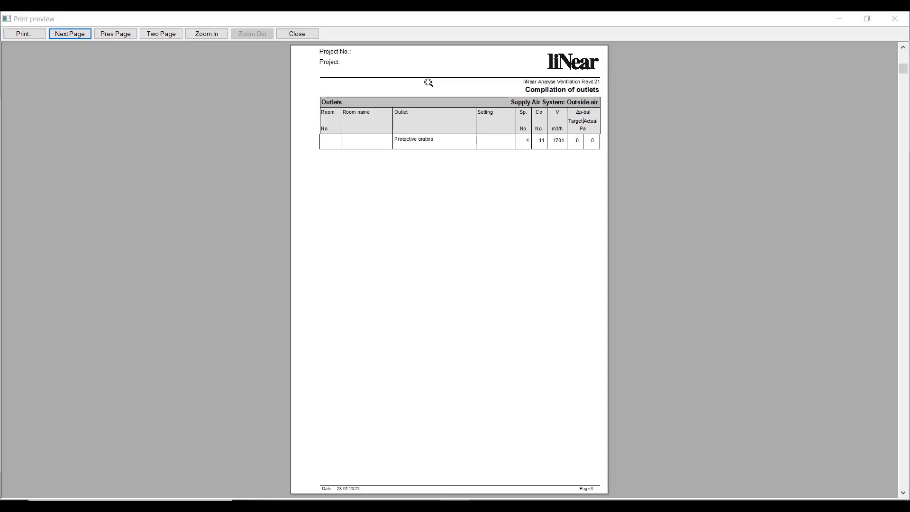
click(71, 36)
click(75, 35)
click(84, 33)
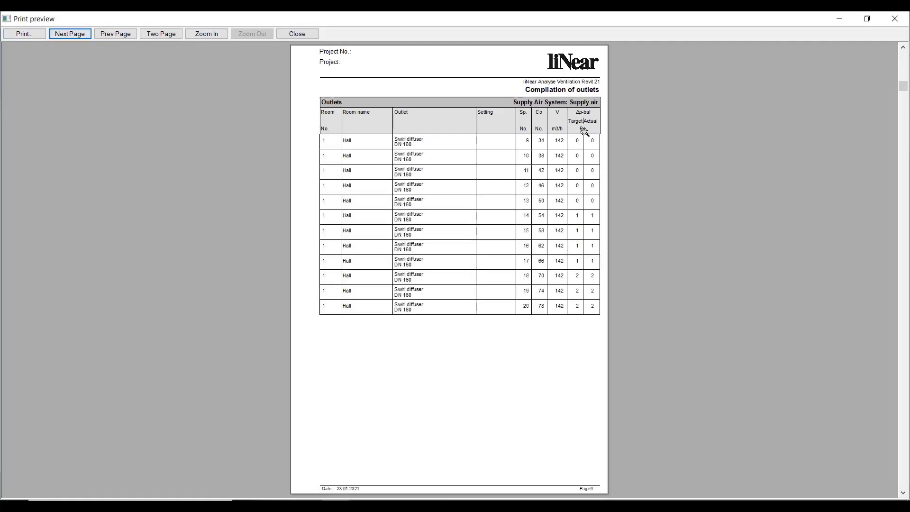
- Examine the pressure loss calculation pages for the flow paths of the supply and exhaust air systems
click(76, 34)
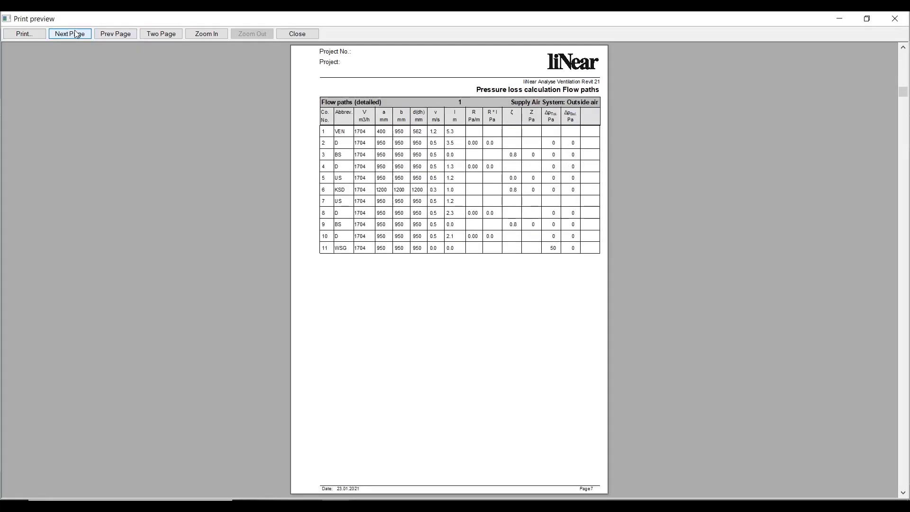
click(75, 33)
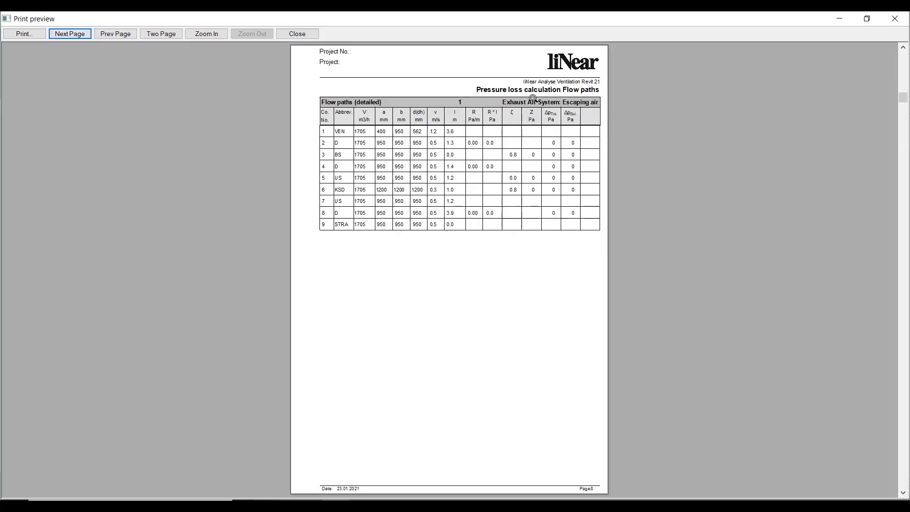
click(73, 34)
click(74, 35)
click(74, 34)
click(75, 34)
click(75, 34)
click(75, 34)
click(75, 35)
click(75, 34)
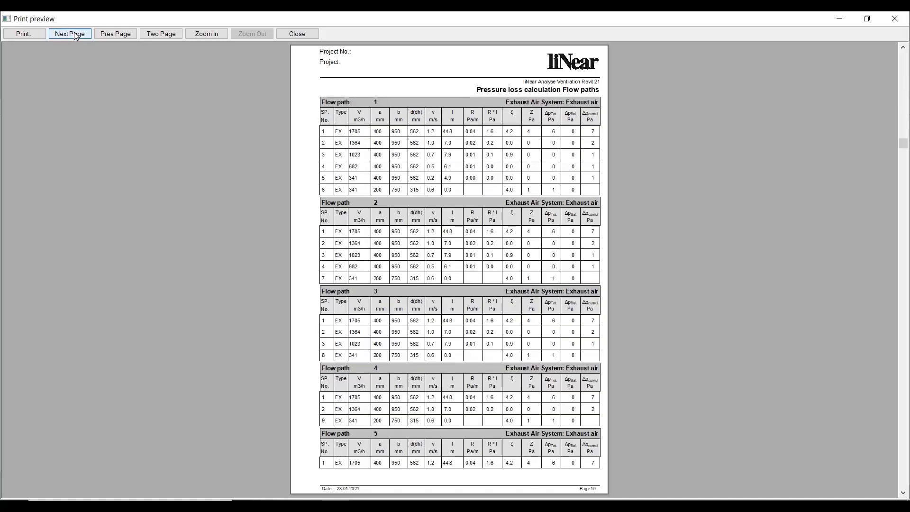
click(75, 34)
click(74, 34)
click(75, 35)
click(74, 35)
click(74, 34)
click(74, 34)
click(75, 34)
- Examine the VDI 2081 compilation of outlets and the air flow noise calculation pages in the report
click(74, 34)
click(75, 34)
click(74, 34)
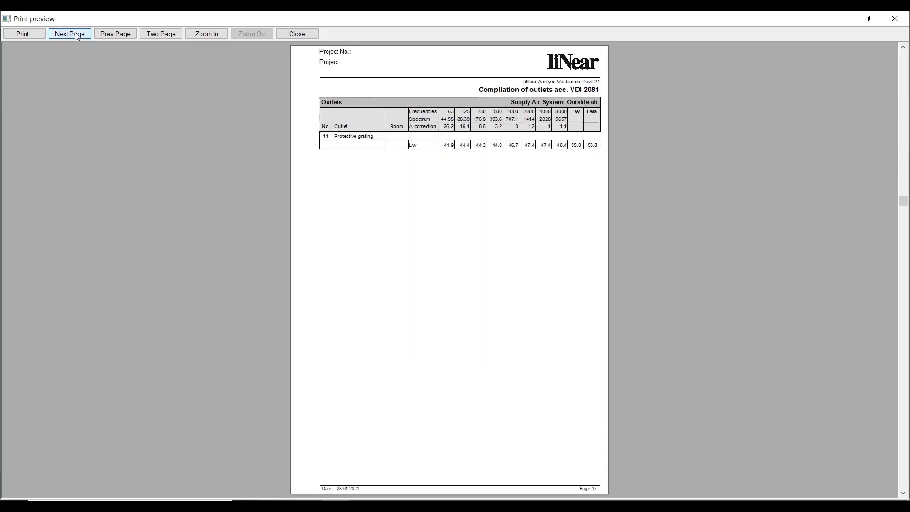
click(75, 34)
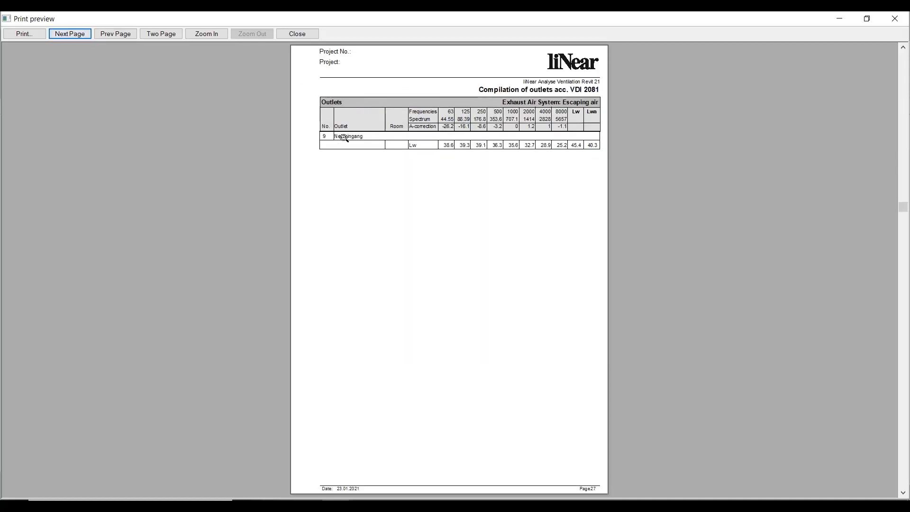
click(81, 34)
click(80, 33)
click(80, 33)
click(80, 34)
click(81, 34)
click(81, 33)
click(81, 34)
click(80, 33)
click(81, 33)
click(80, 34)
click(81, 33)
click(81, 34)
click(81, 34)
click(81, 34)
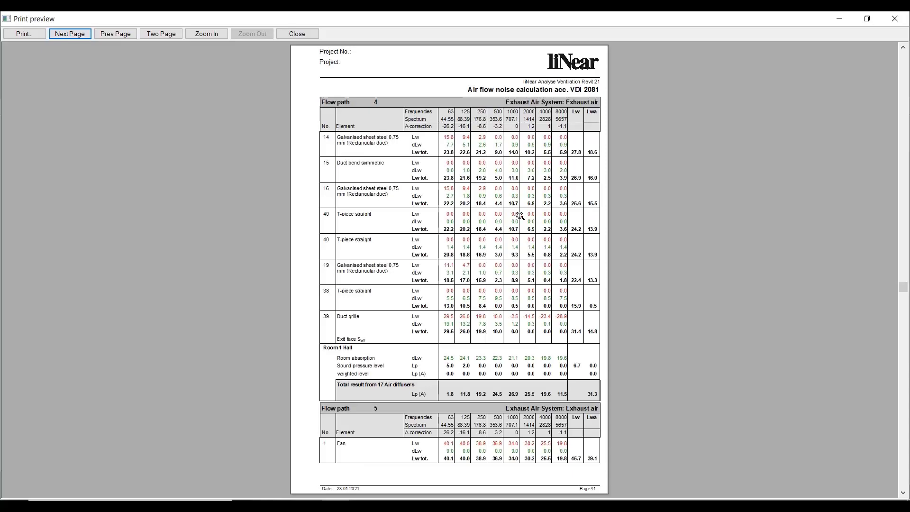
click(69, 32)
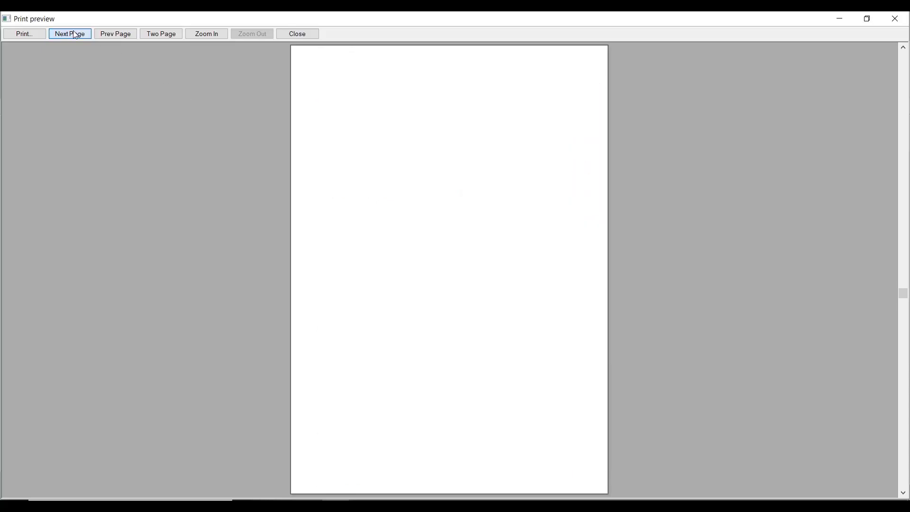
click(69, 32)
click(69, 32)
click(69, 31)
- Examine the ducts bill of quantities according to DIN 18379 and VOB, the parts list, and the ducts legend
drag(900, 311, 904, 473)
click(118, 33)
click(118, 34)
click(118, 34)
click(70, 33)
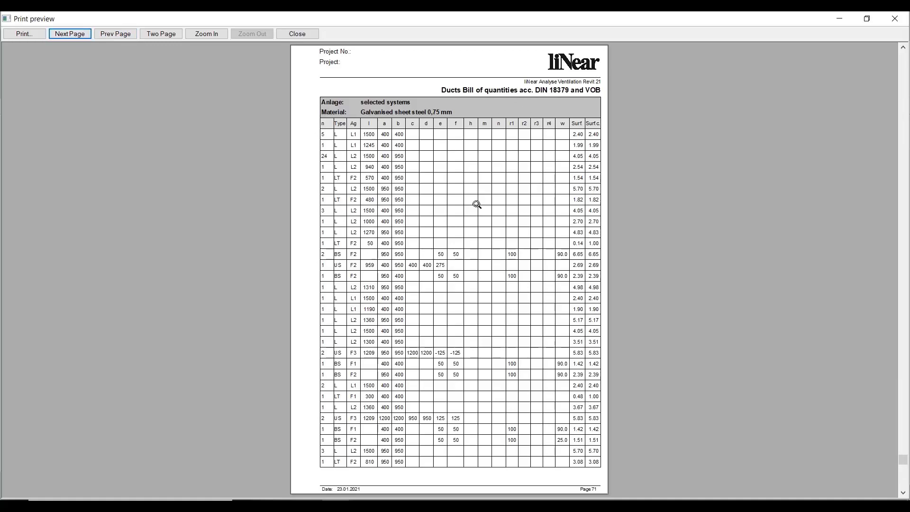
click(76, 36)
click(76, 36)
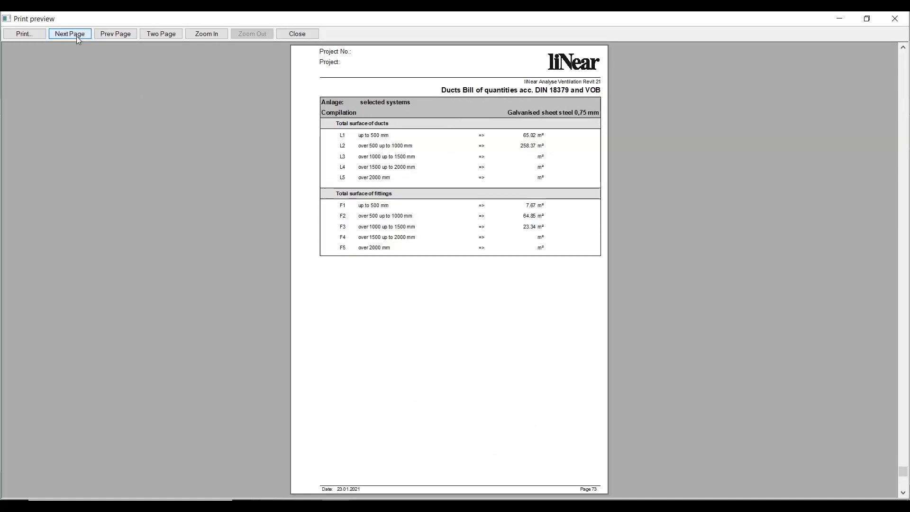
click(75, 36)
click(74, 35)
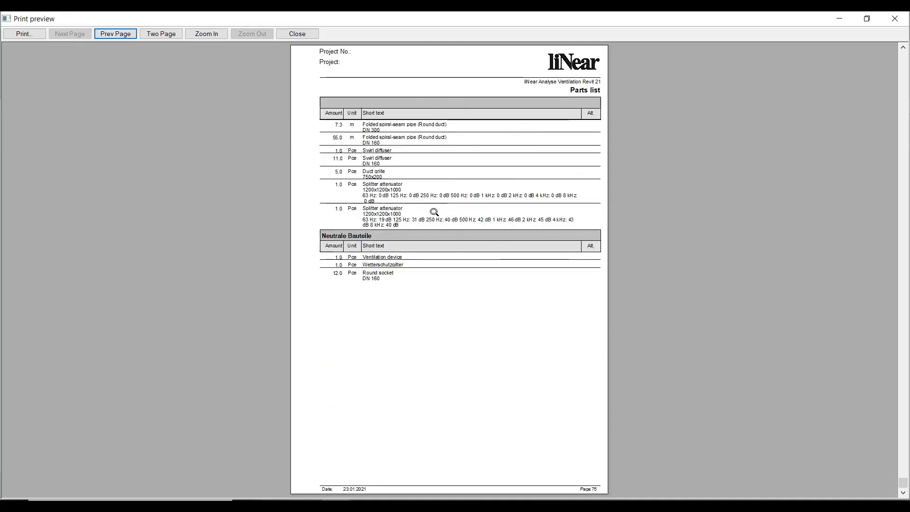
click(124, 35)
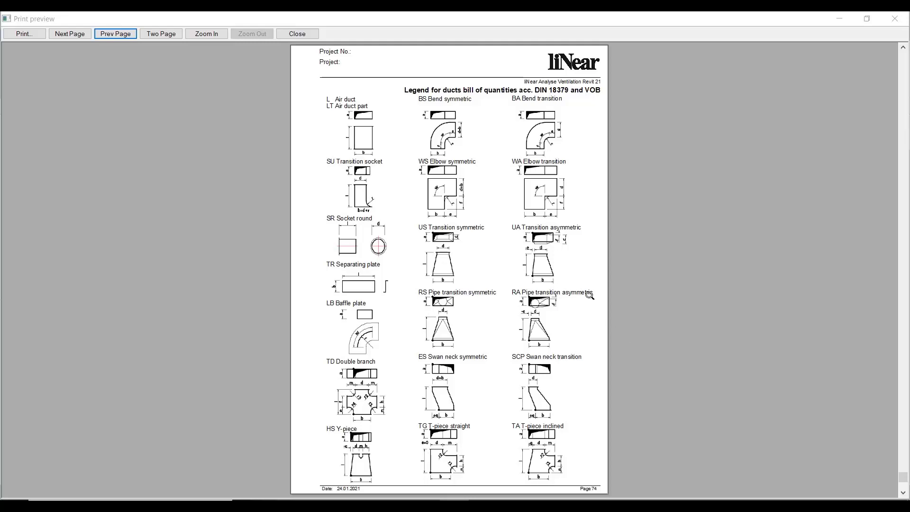
- Close the print preview and the output settings, and inspect the duct network in the 3D model
click(298, 33)
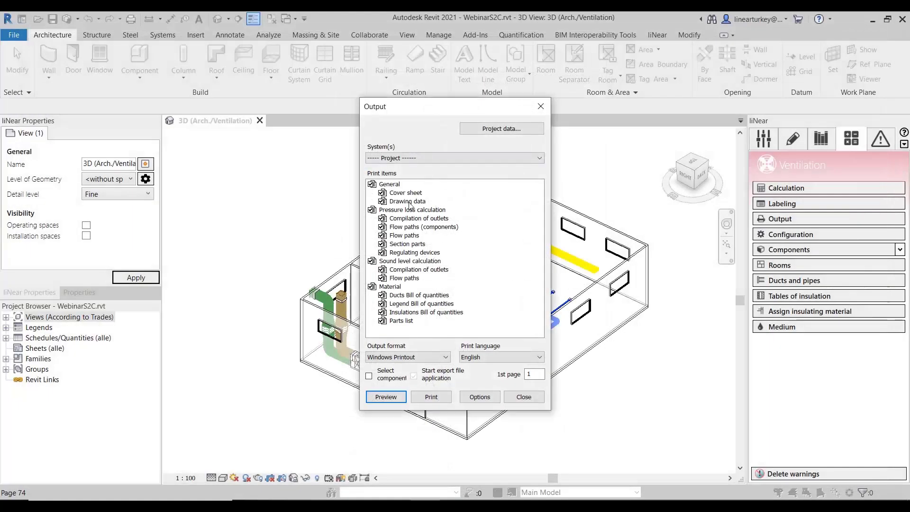
click(524, 396)
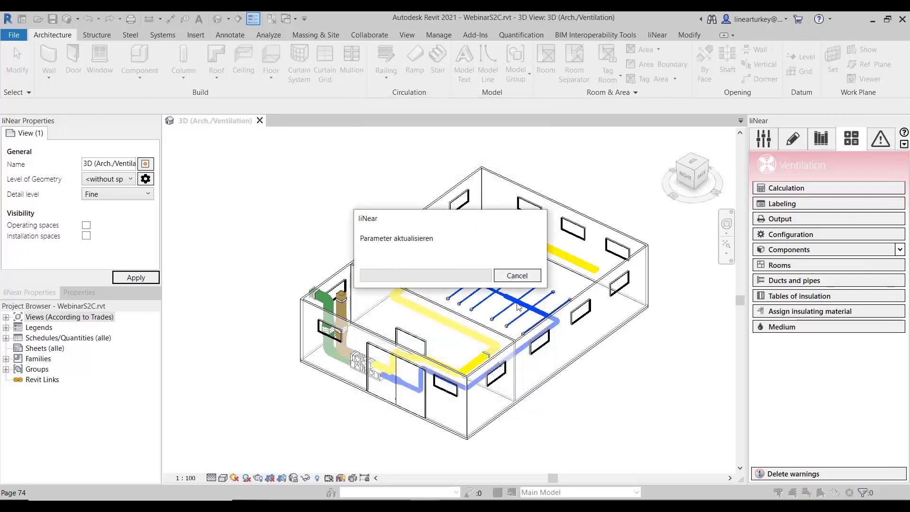
scroll(516, 308, up, 3)
middle_drag(500, 306, 510, 312)
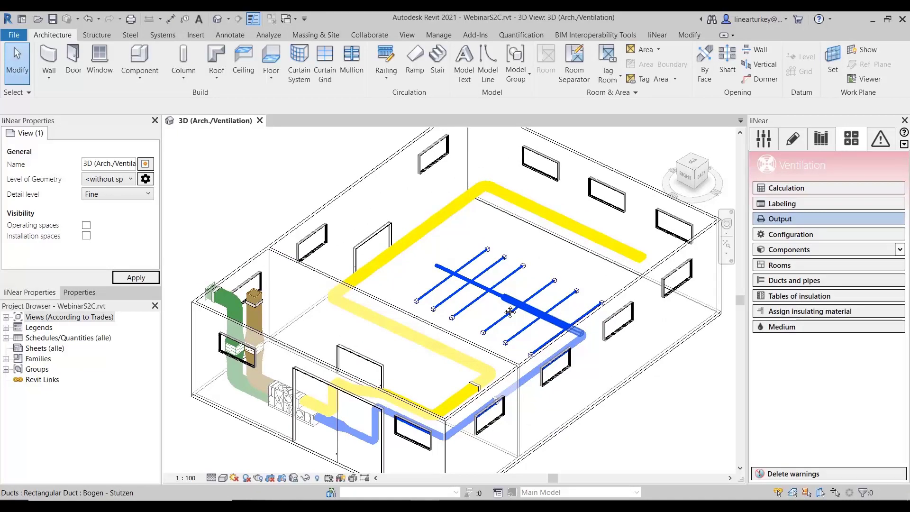